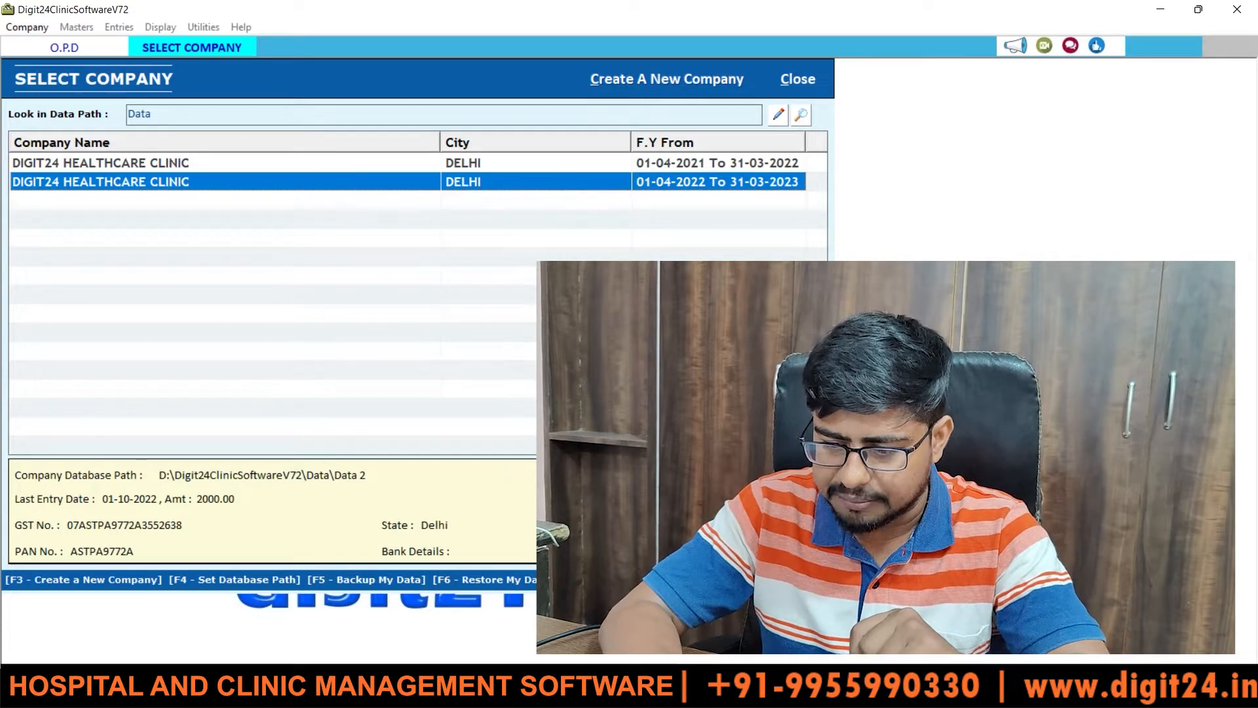
- Show the open Chrome window previews from the taskbar
left_click(576, 694)
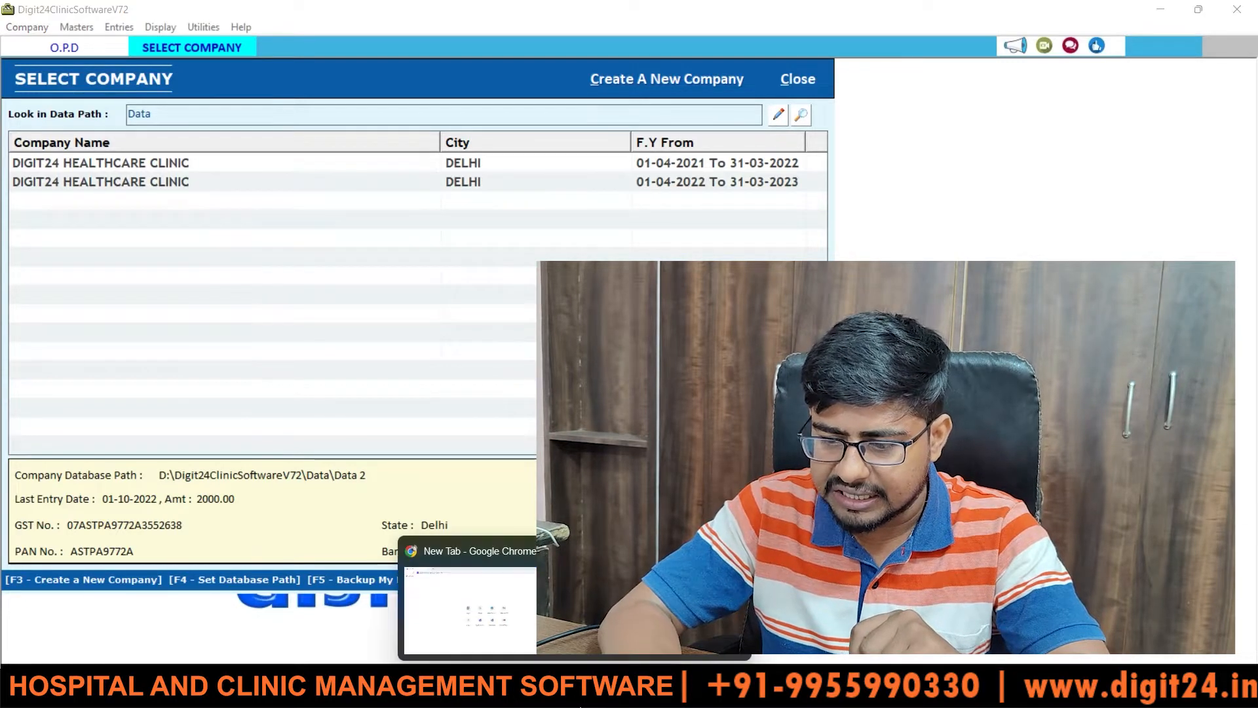
- Switch to the hospital dashboard window, scroll it, then move to the Amrit Hospital eye-care tab
left_click(641, 623)
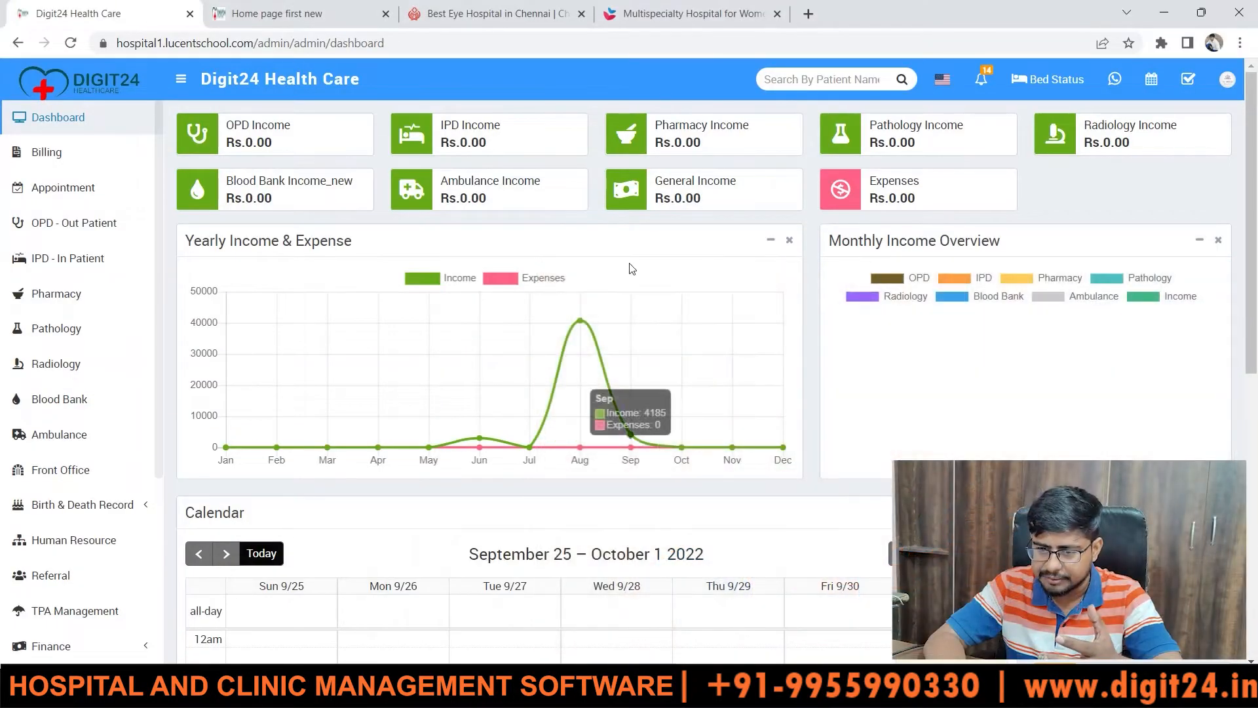
left_click_drag(1252, 102, 1253, 9)
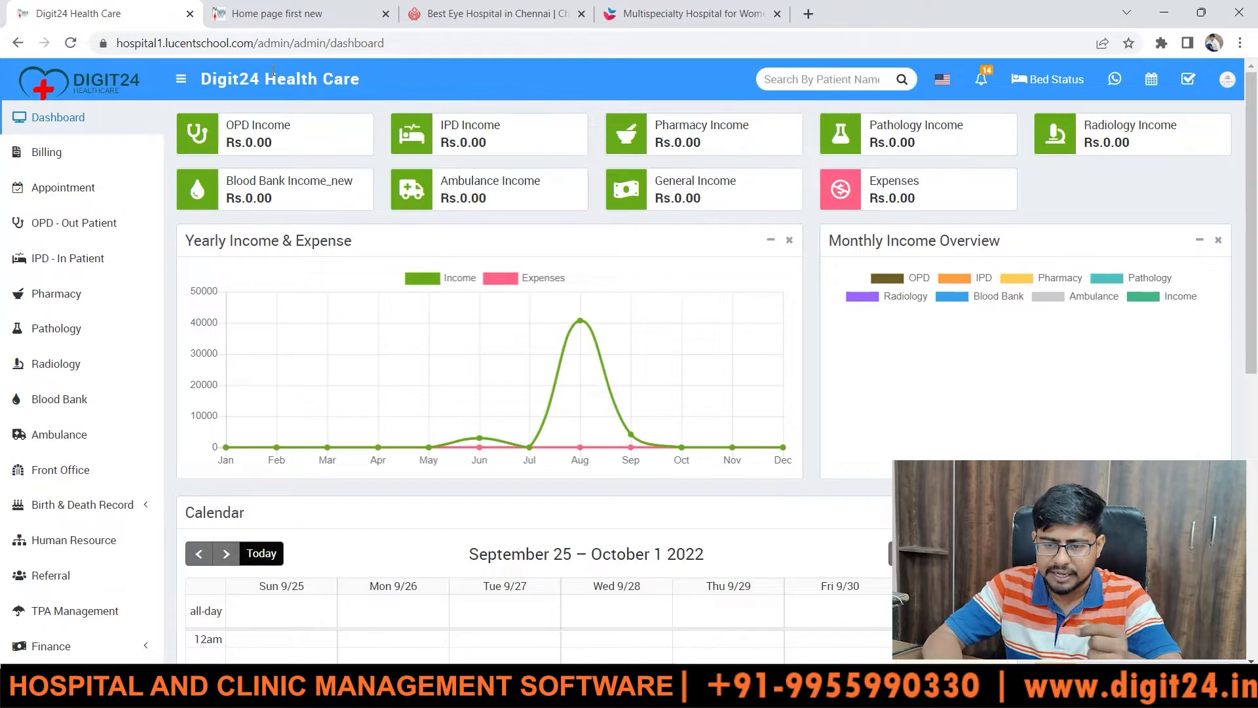
left_click(303, 10)
left_click(498, 8)
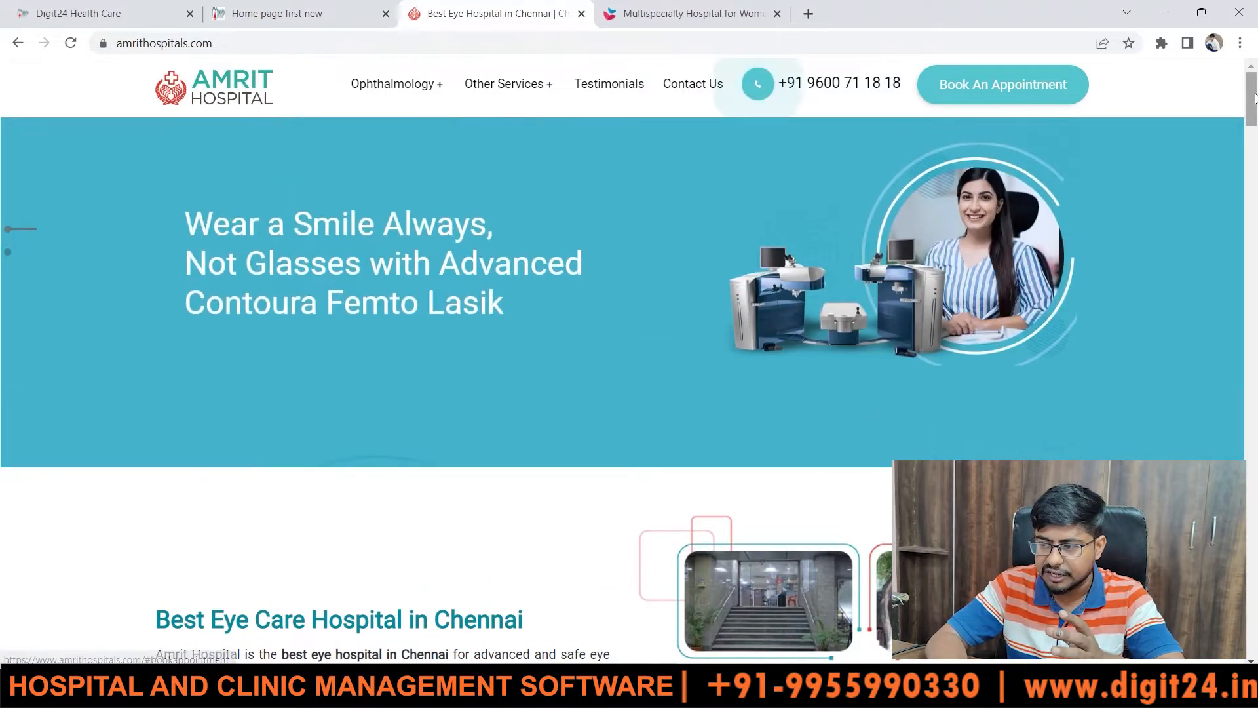
- Scroll the Amrit page and the Surya multispecialty site, then return to Digit24 Clinic Software
left_click_drag(1253, 97, 1256, 526)
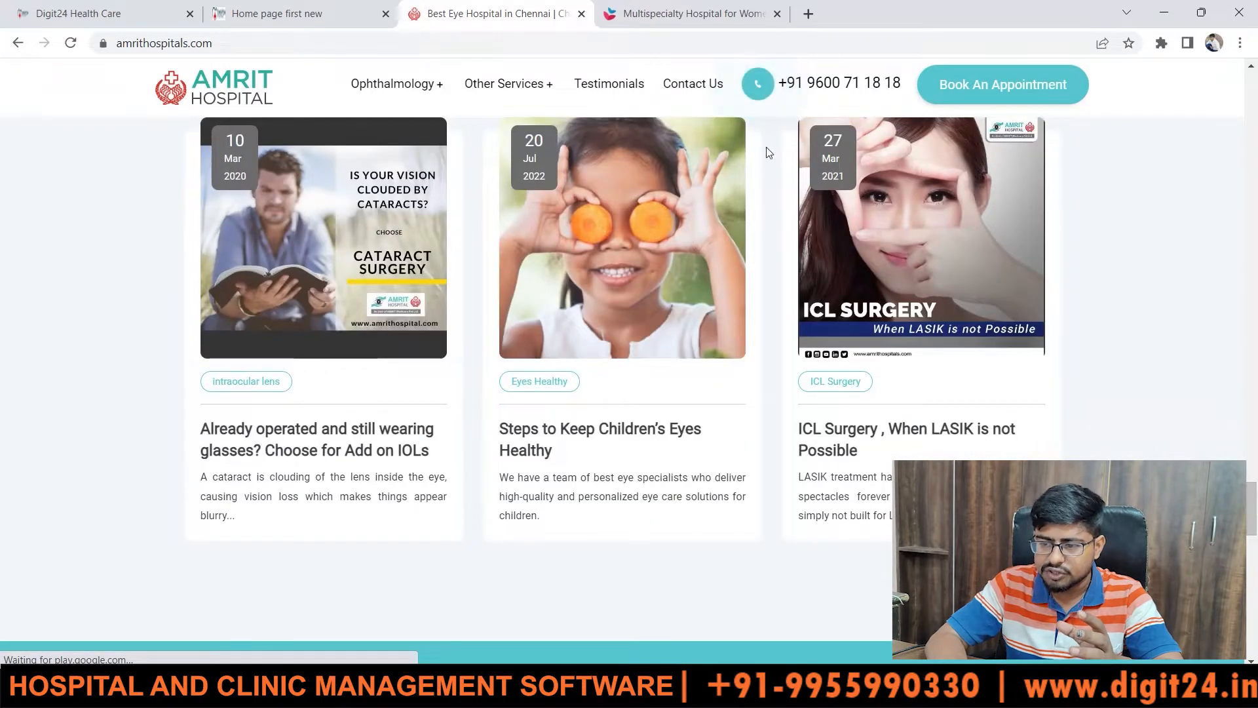
left_click(655, 11)
left_click_drag(1255, 113, 1255, 430)
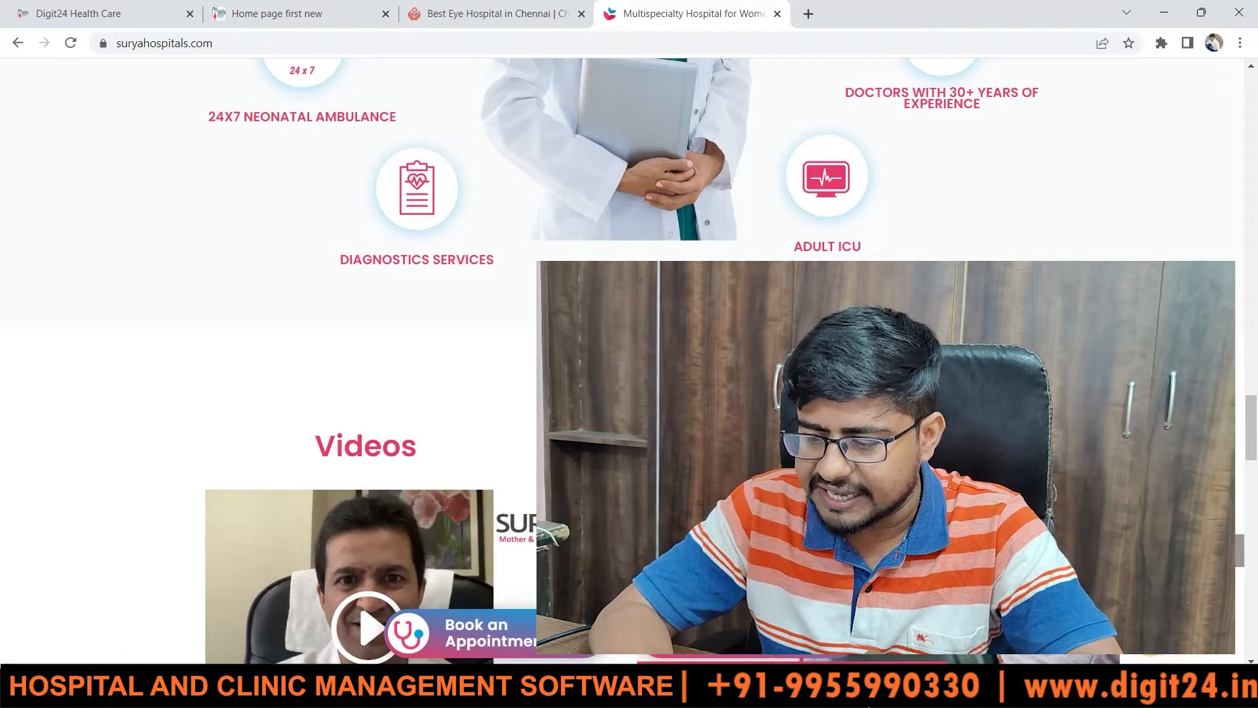
key("alt+Tab")
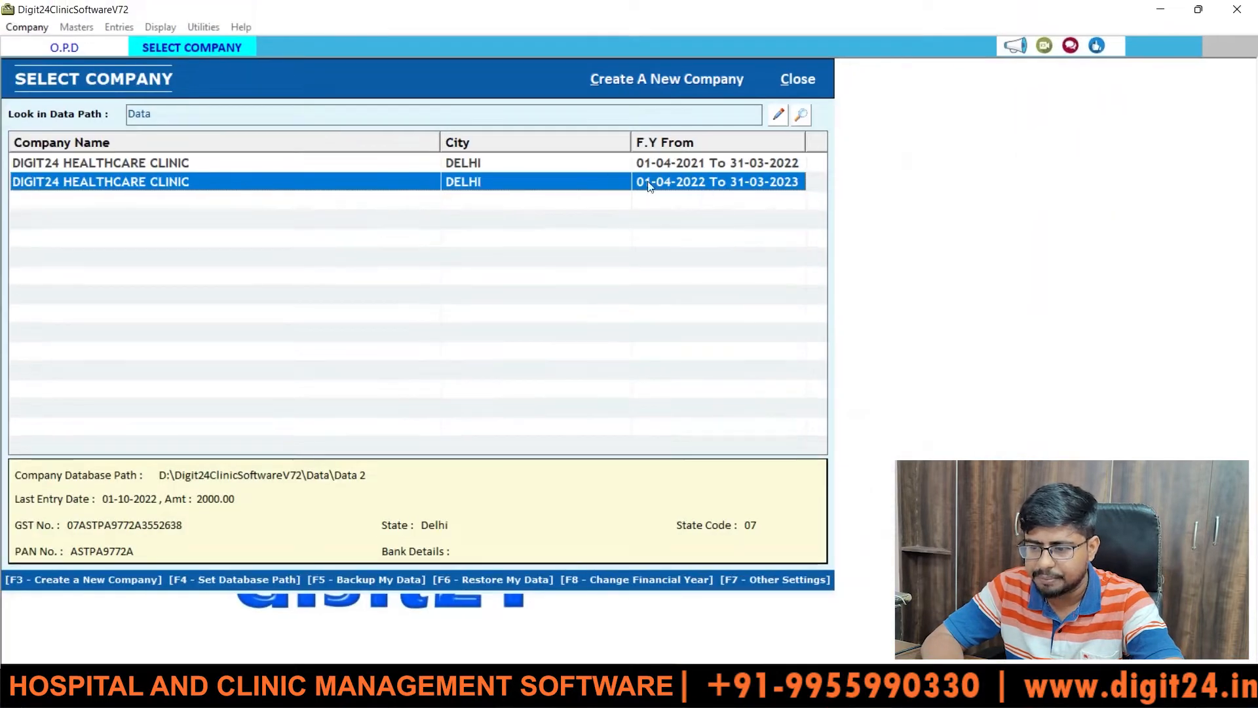
- Open the 2022–2023 financial year company and log in with the username and password
double_click(341, 179)
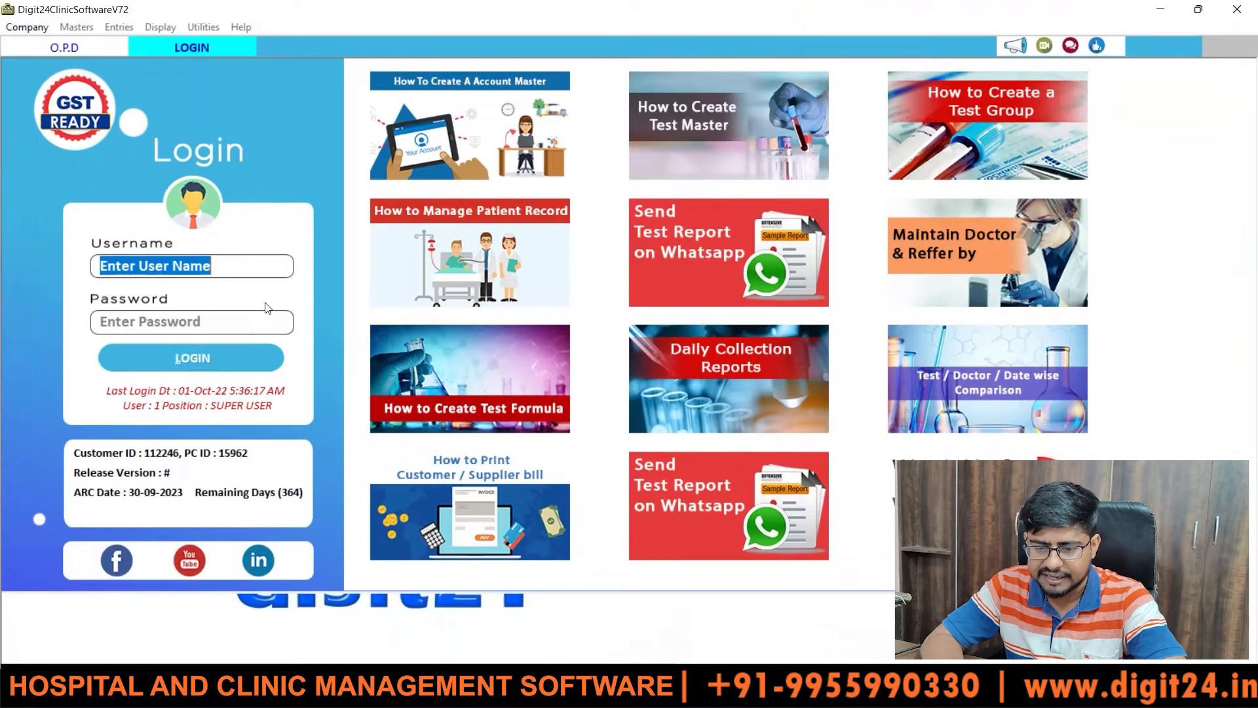
type("1")
key("Tab")
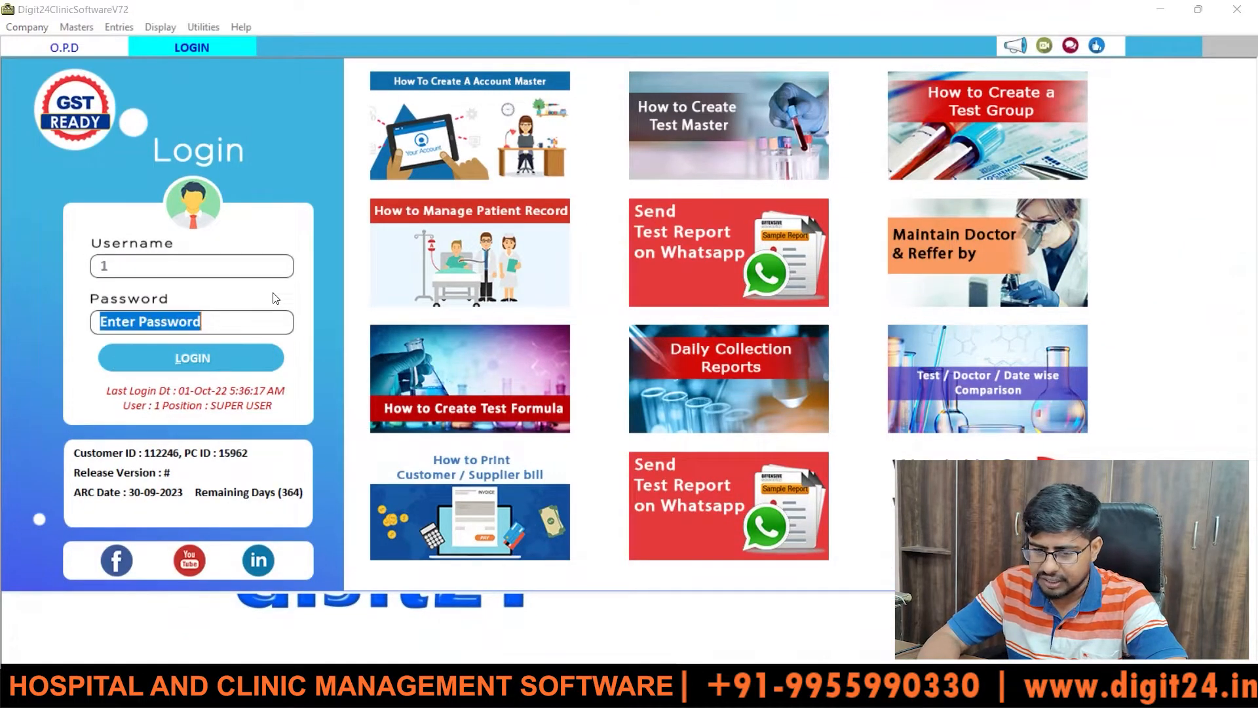
type("1")
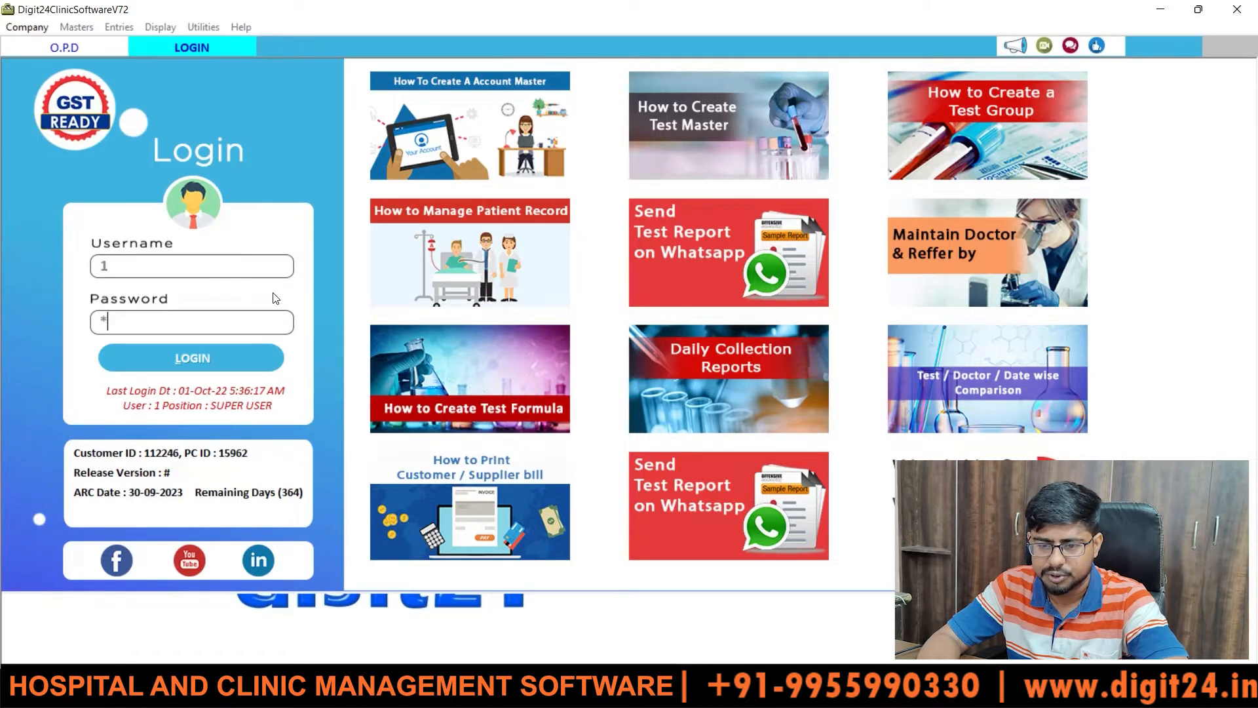
key("Return")
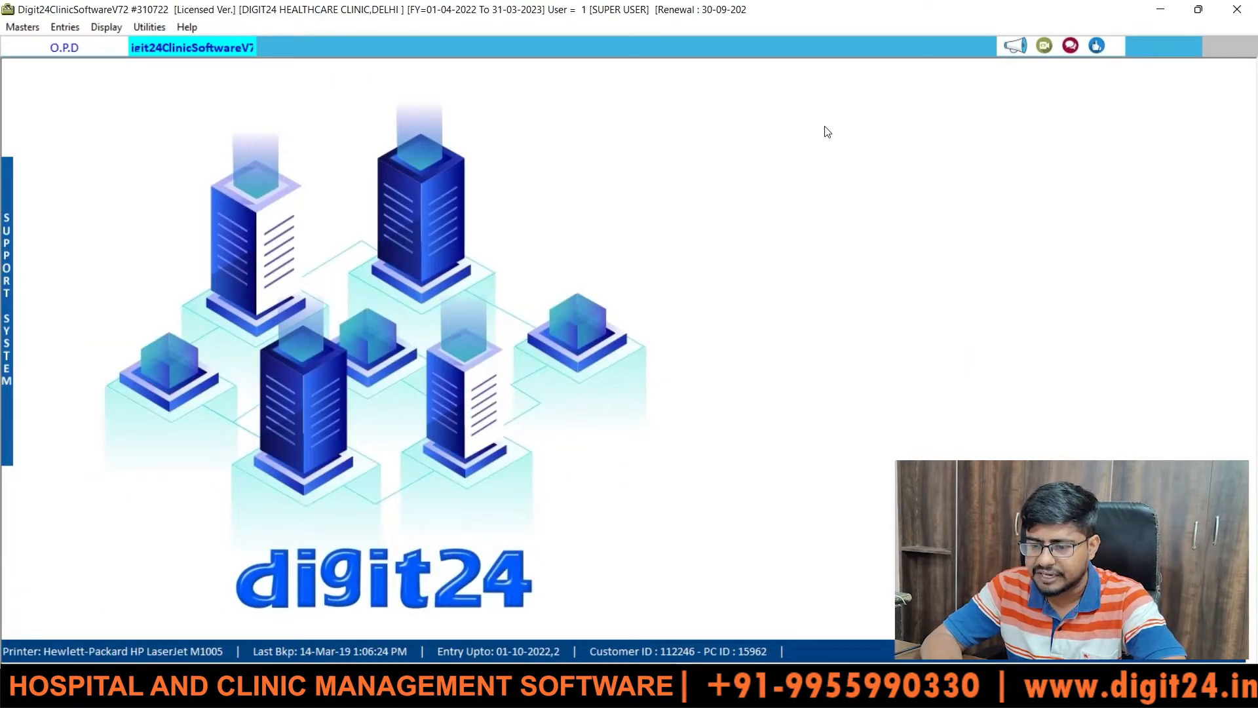
- Close the leftover O.P.D tab and open the Masters menu
left_click(66, 50)
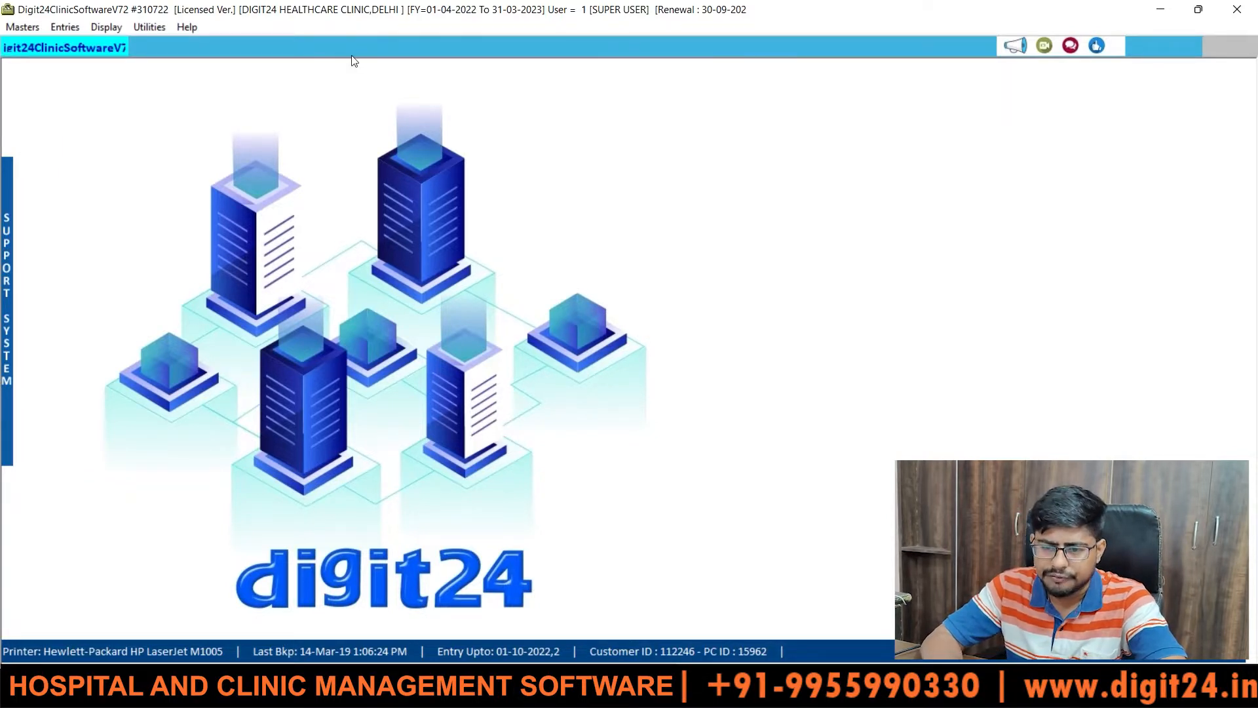
left_click(23, 29)
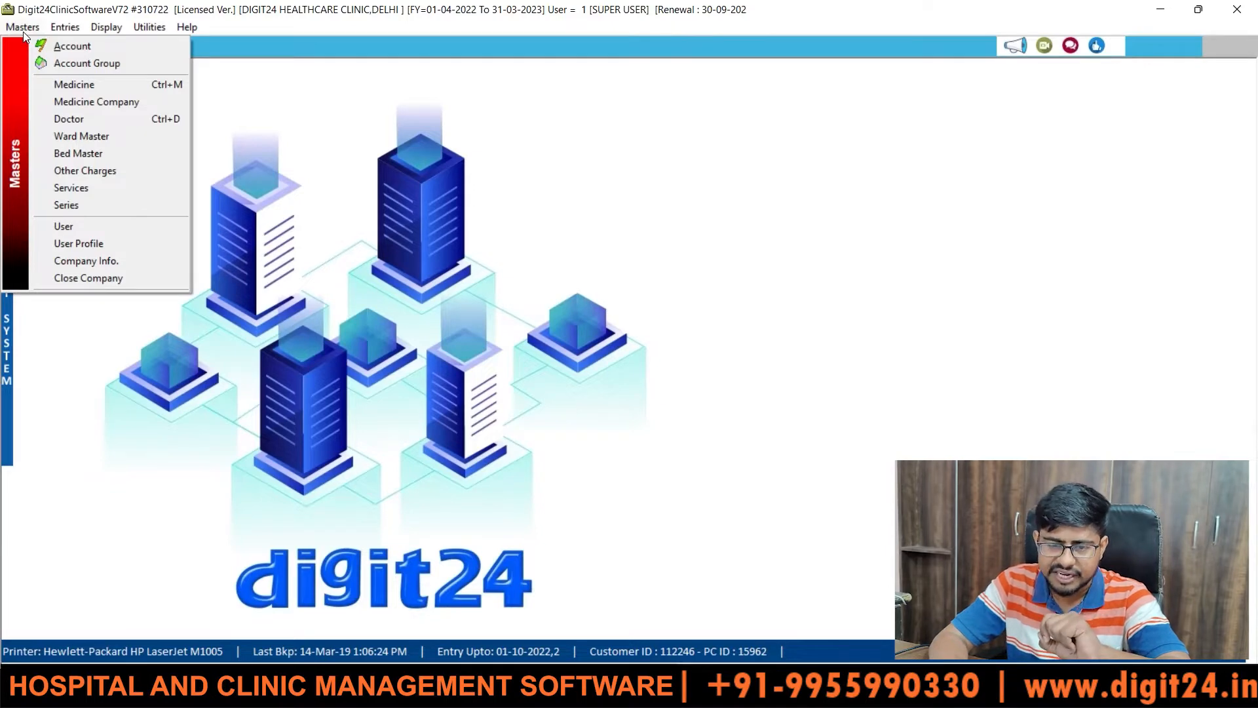
- Browse the Masters, Entries and Display menus
mouse_move(63, 34)
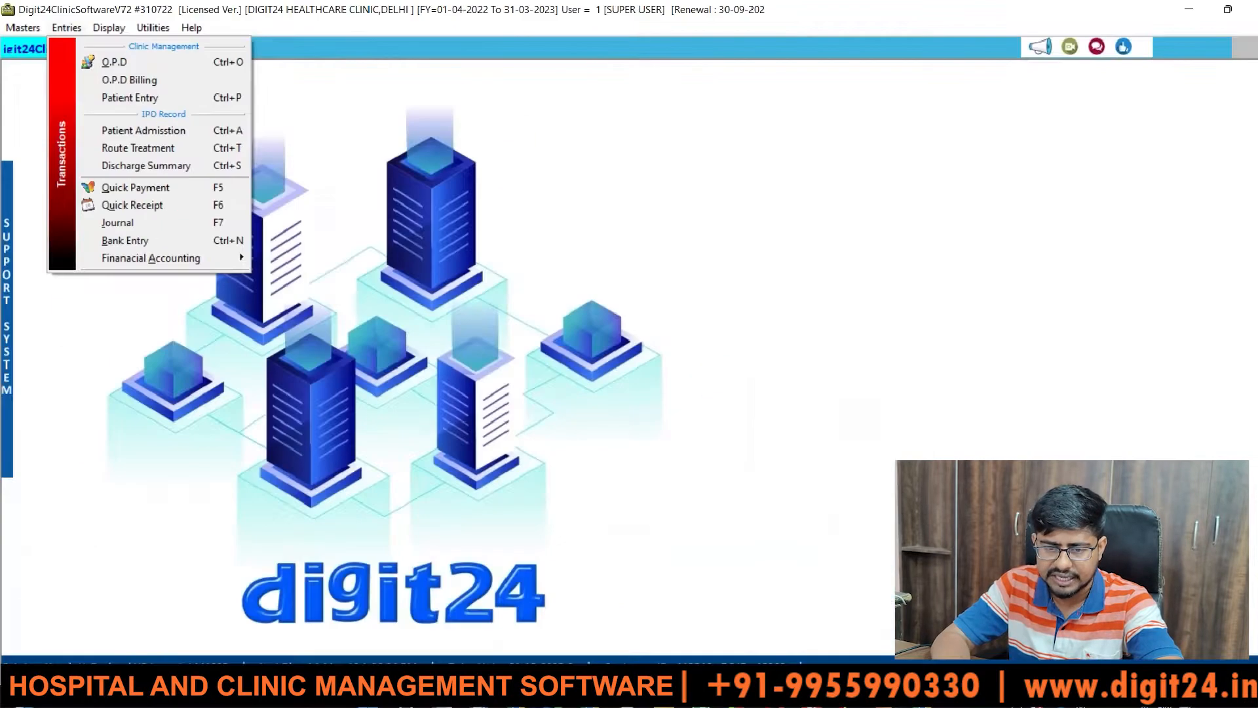
mouse_move(44, 54)
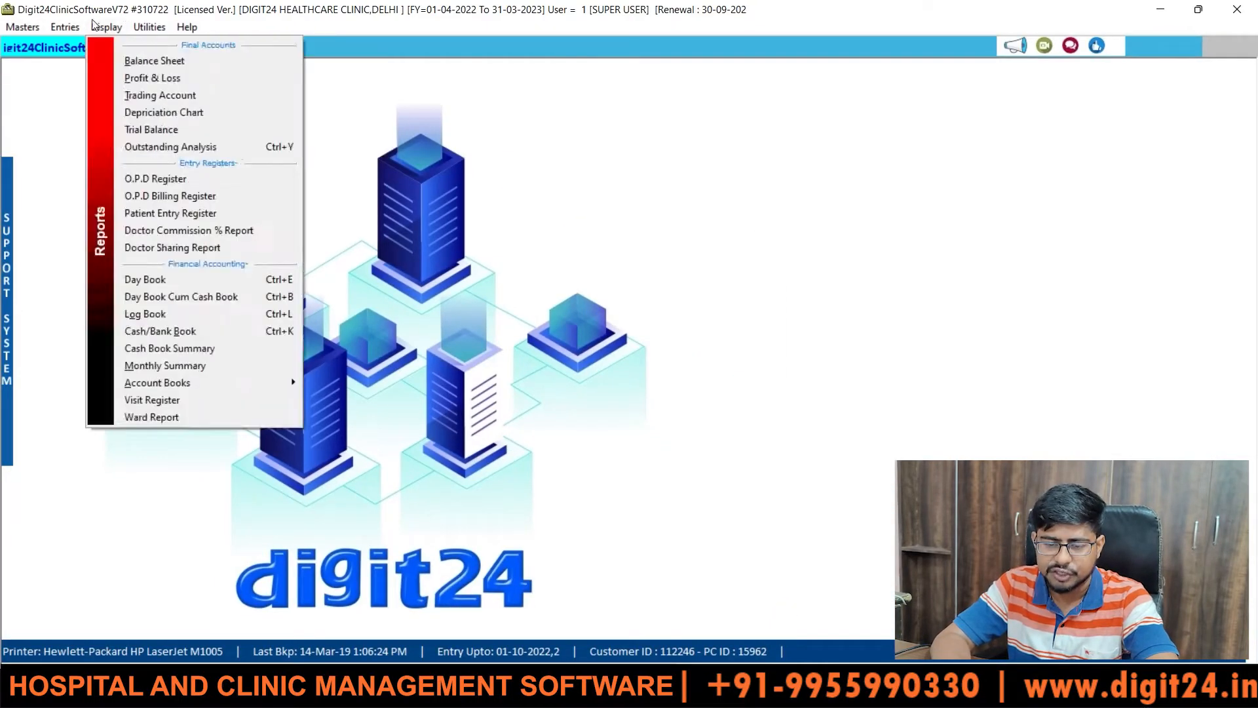
mouse_move(66, 28)
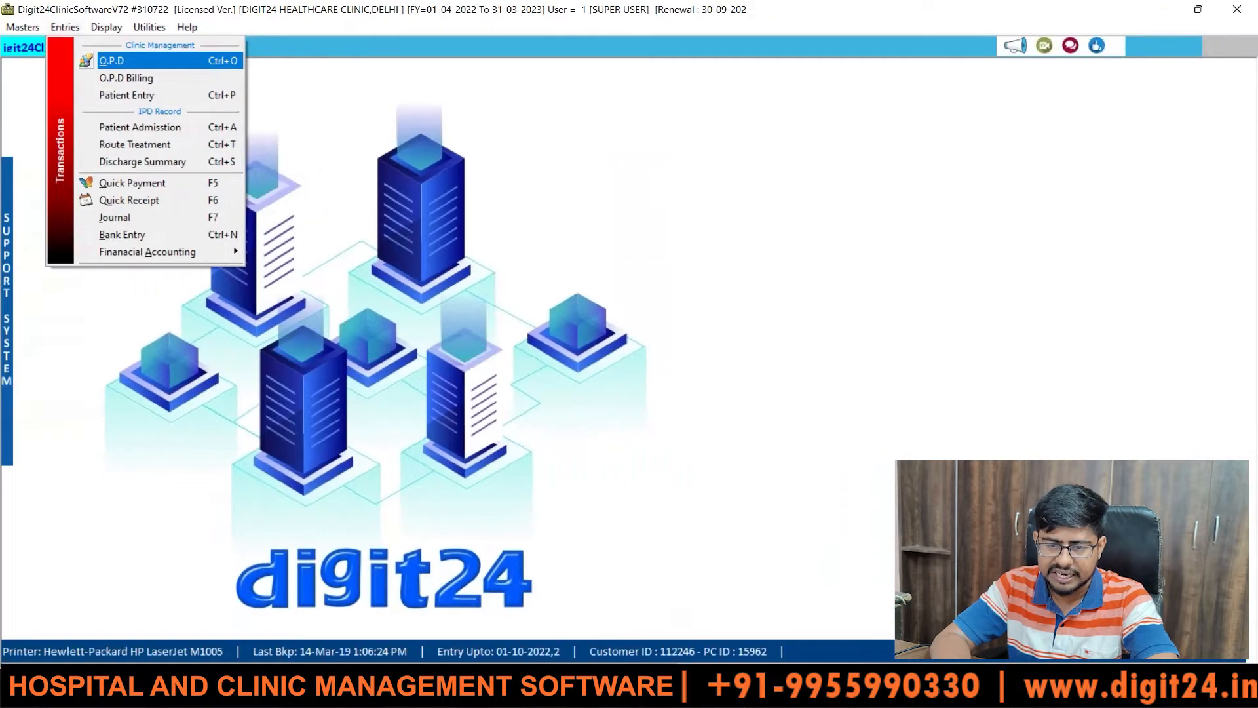
- Open the O.P.D ENTRY form from Entries, then show the Display reports menu
left_click(121, 63)
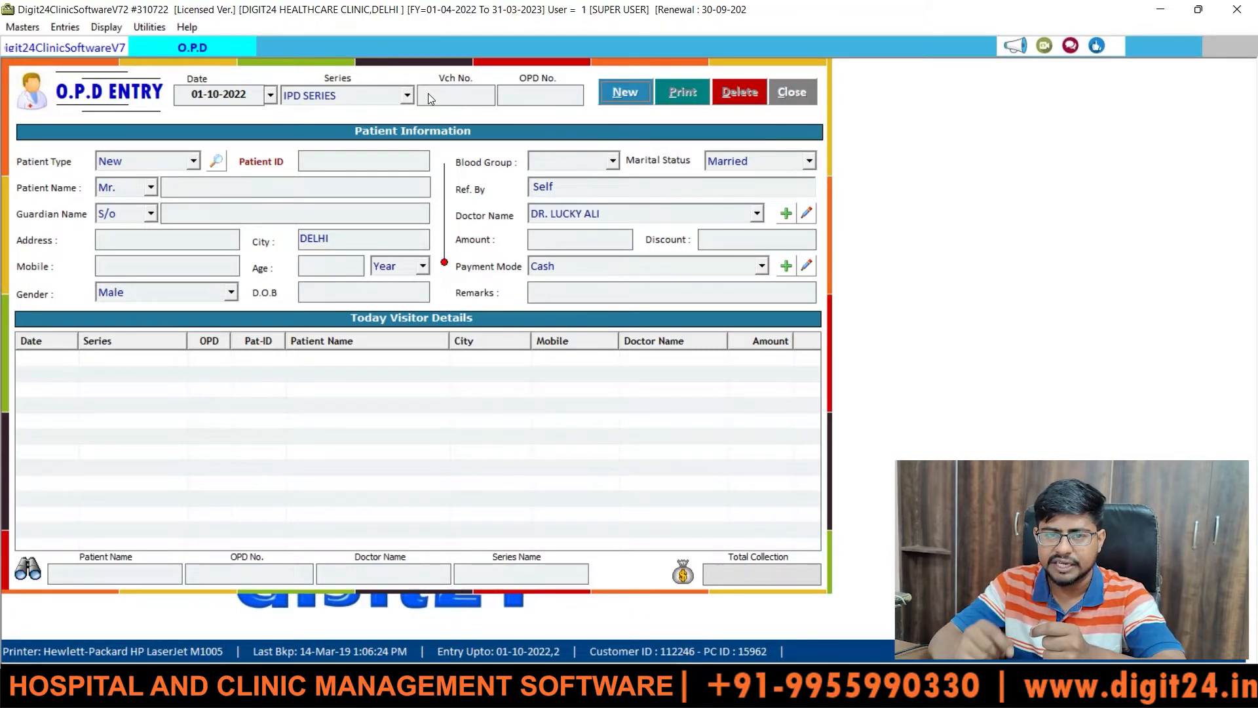
left_click(106, 27)
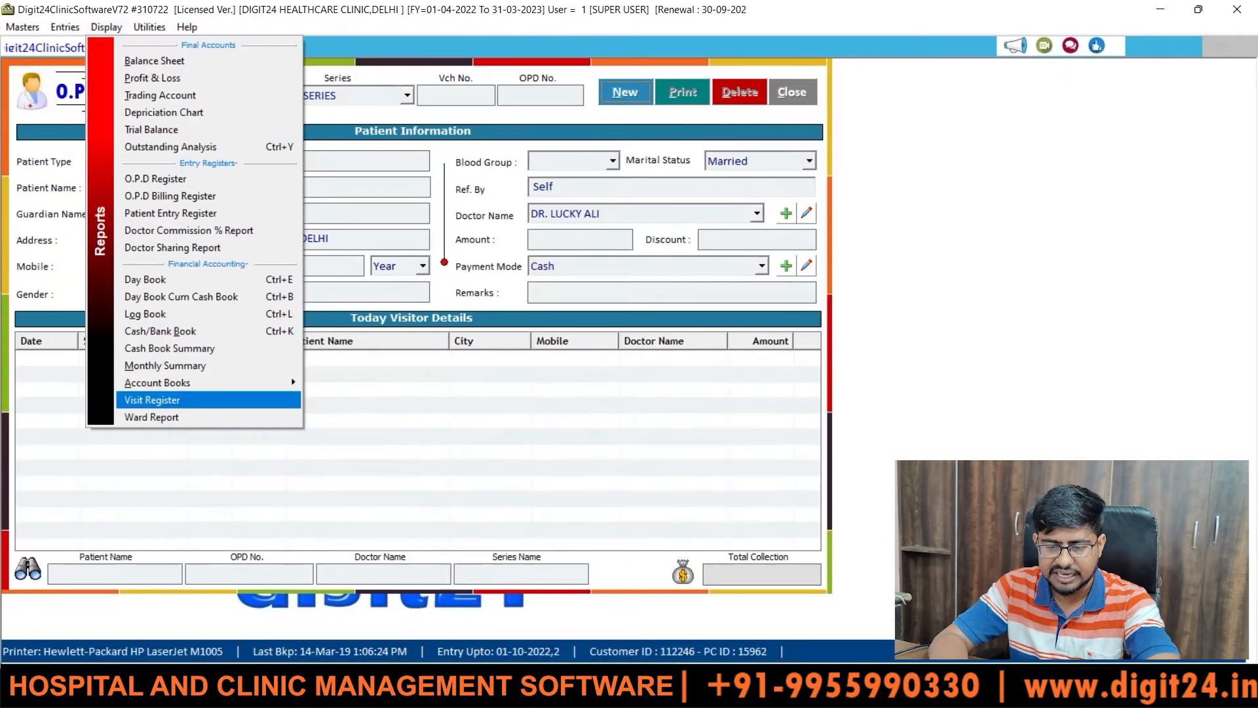
- Close the Display menu, start a new OPD entry and confirm its date 01-10-2022
left_click(325, 32)
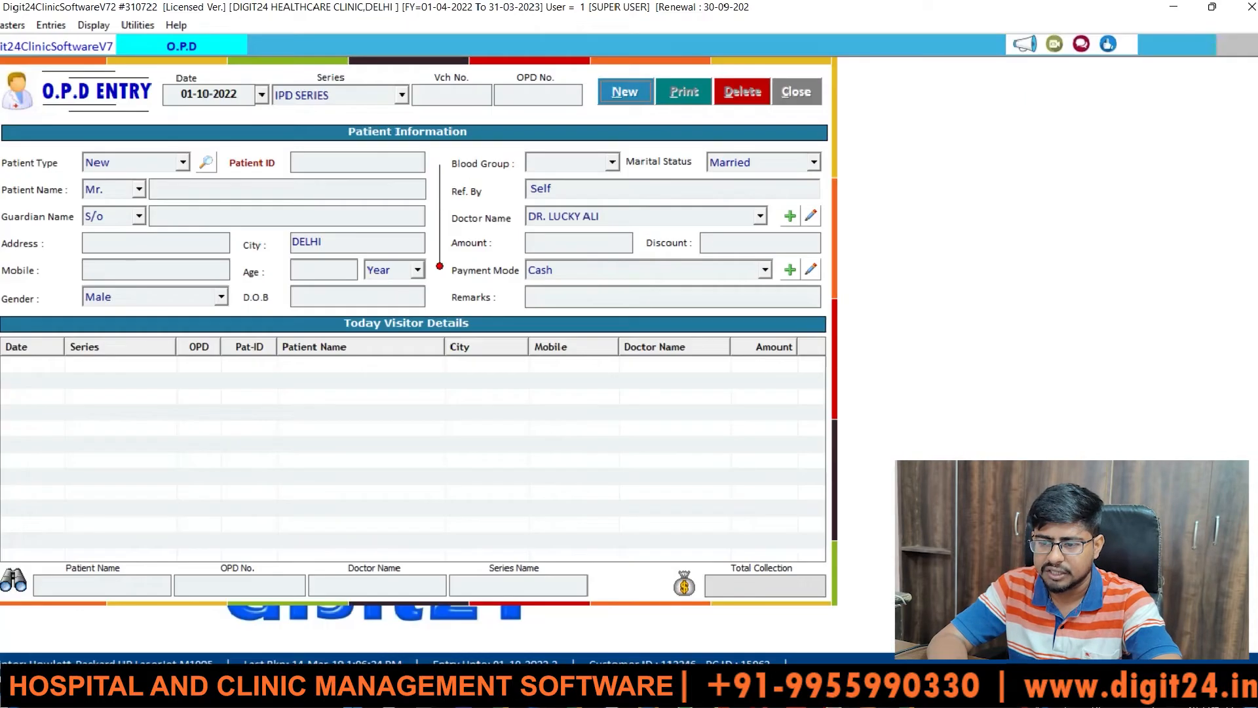
left_click(623, 95)
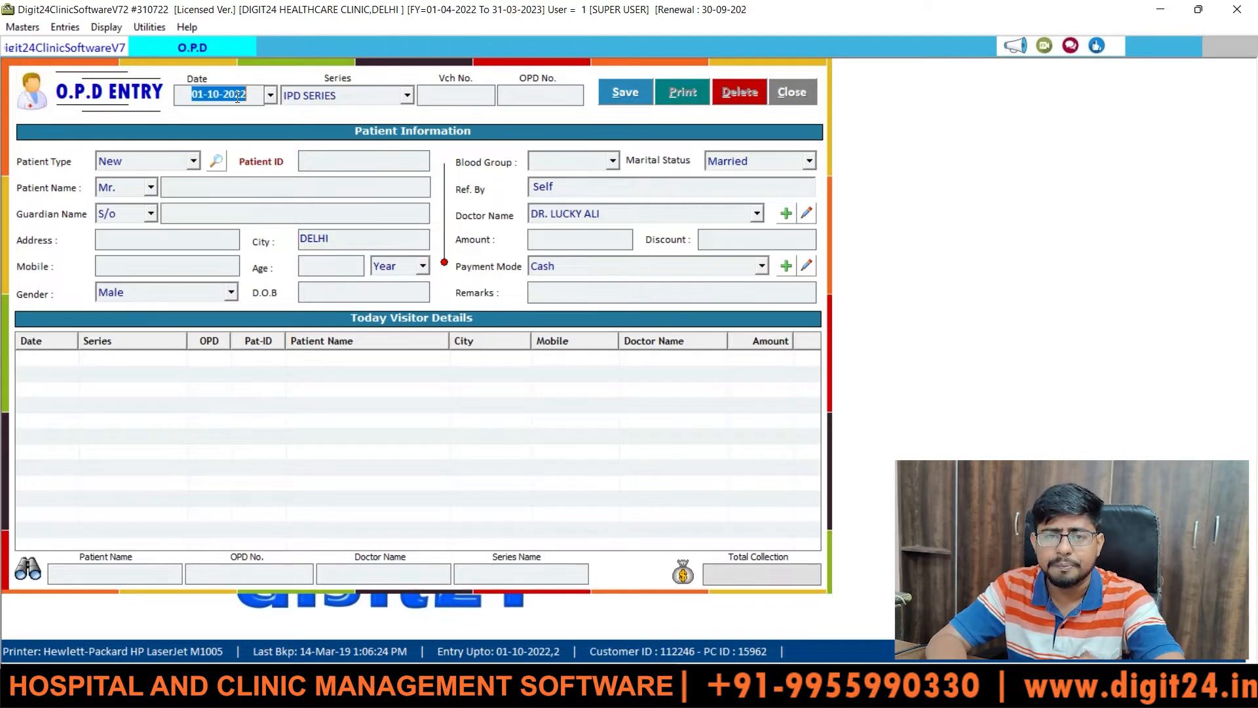
left_click(271, 96)
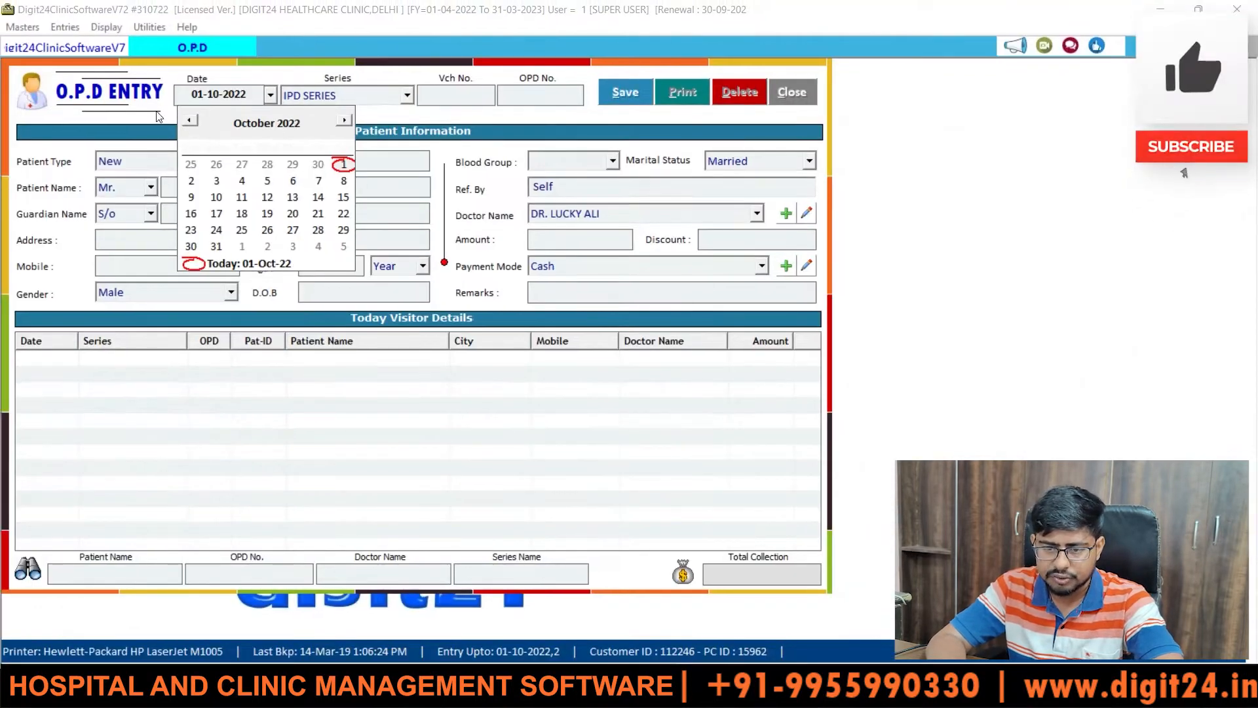
left_click(61, 76)
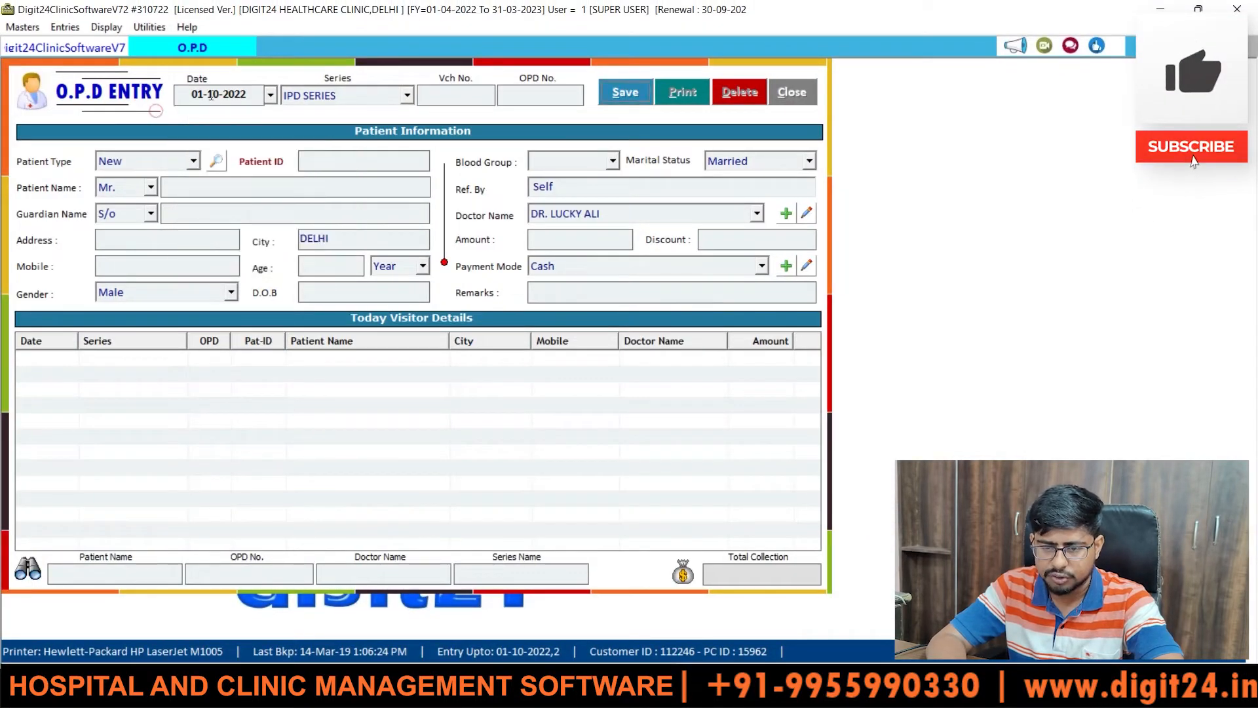
left_click_drag(191, 95, 231, 96)
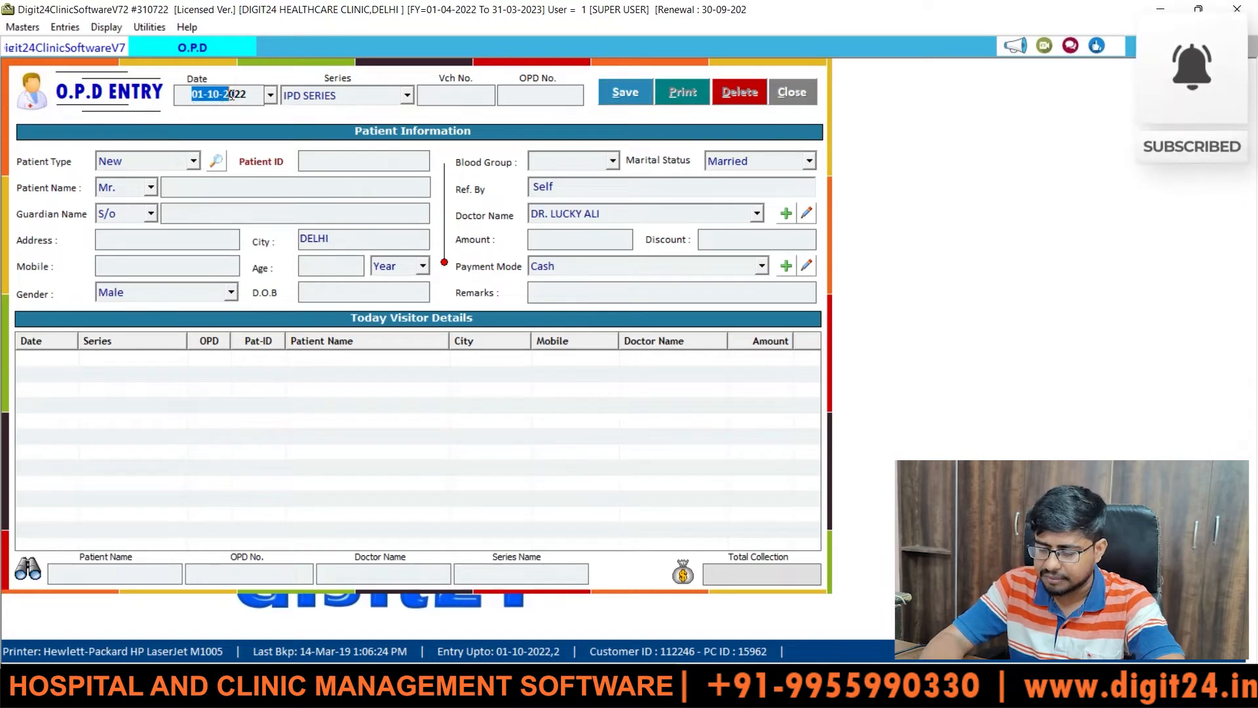
- Choose OPD SERIES as the entry's series
left_click(407, 95)
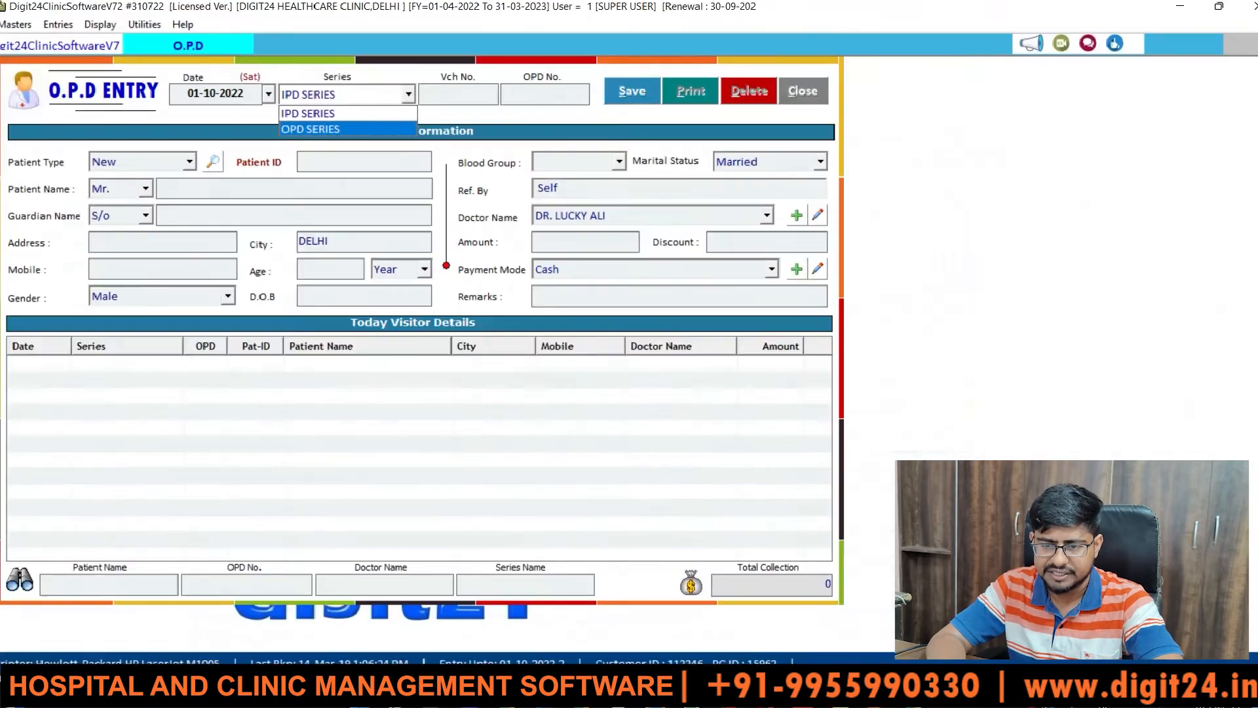
left_click(353, 131)
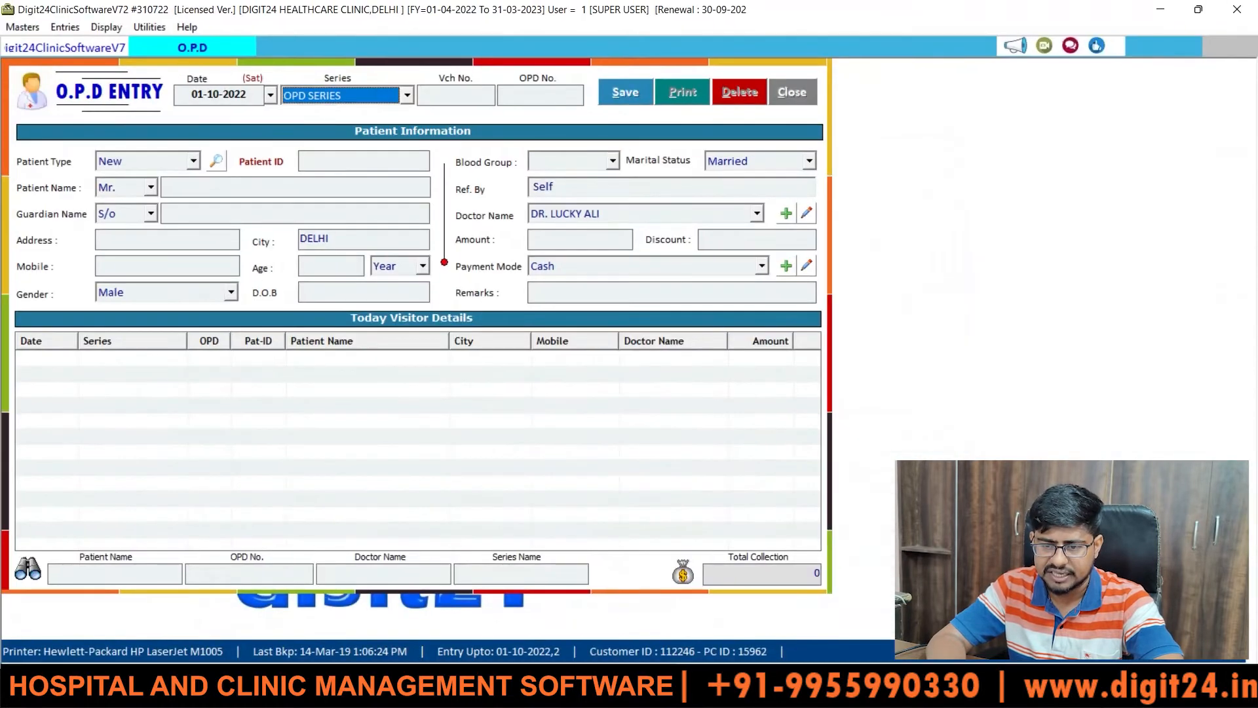
left_click(347, 99)
- Accept OPD SERIES, voucher number 2 and OPD number 1, advancing to Patient Type
key("Return")
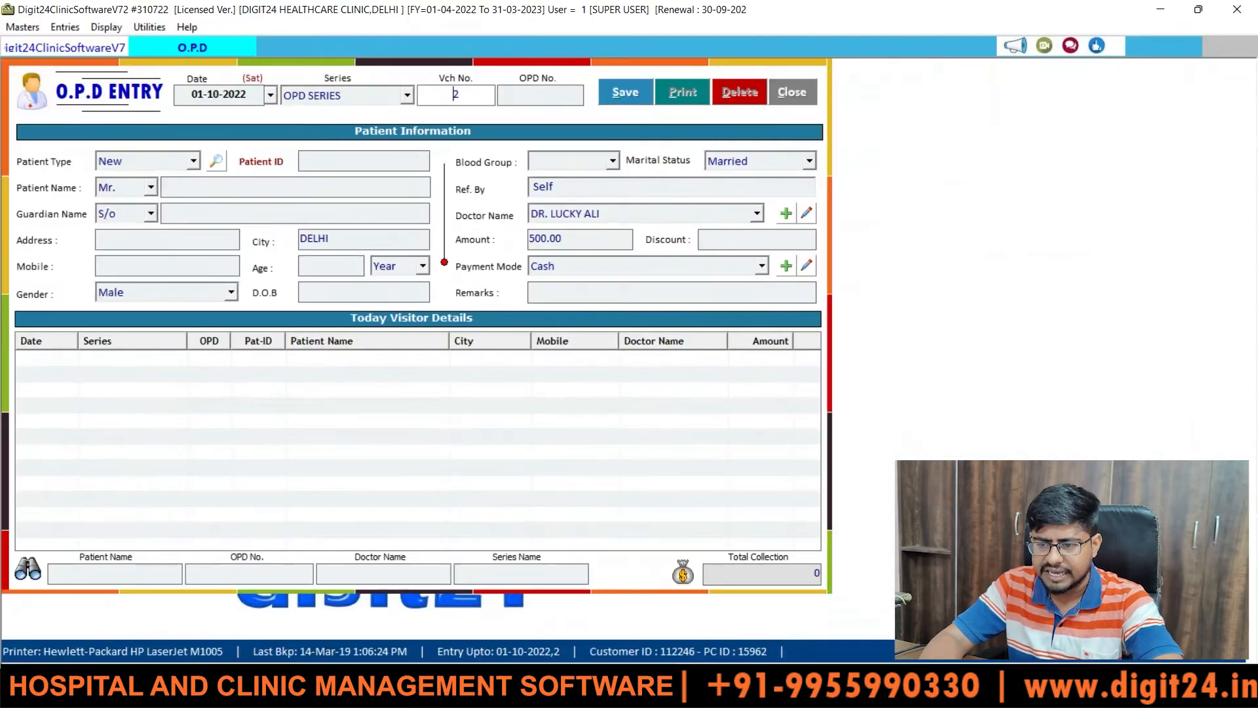
key("Return")
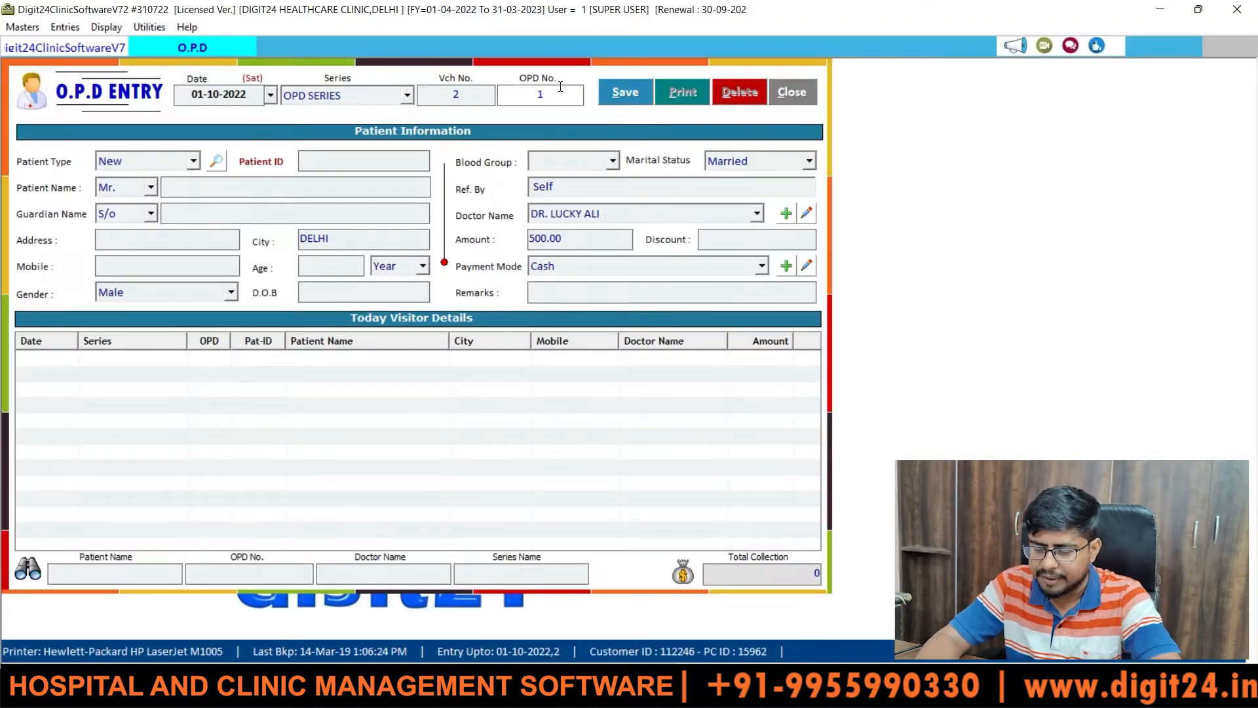
key("Return")
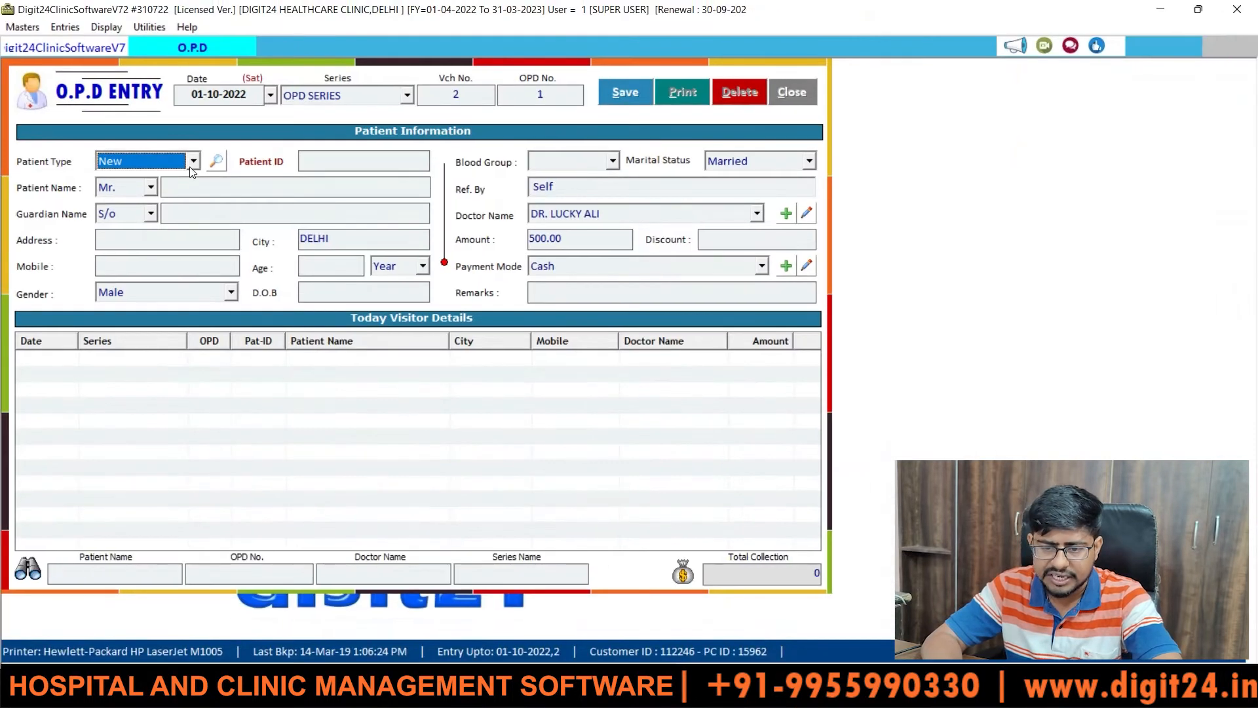
- Set the Patient Type to Old
left_click(212, 151)
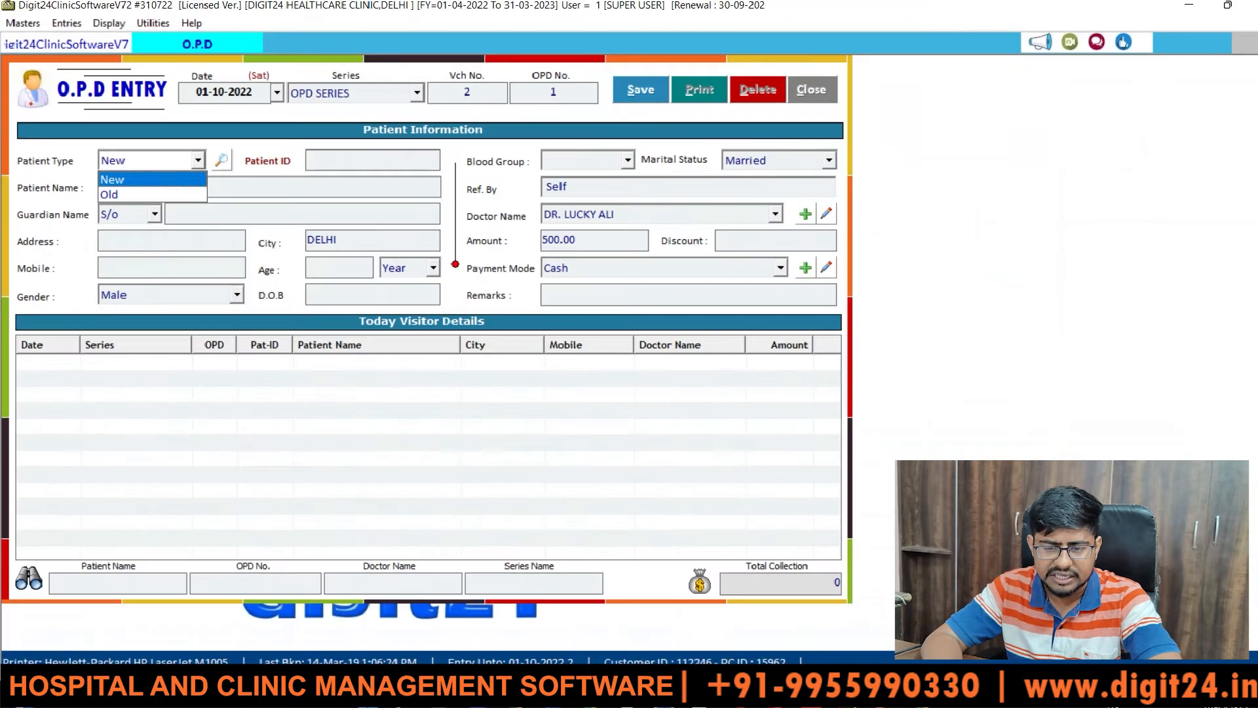
left_click(162, 158)
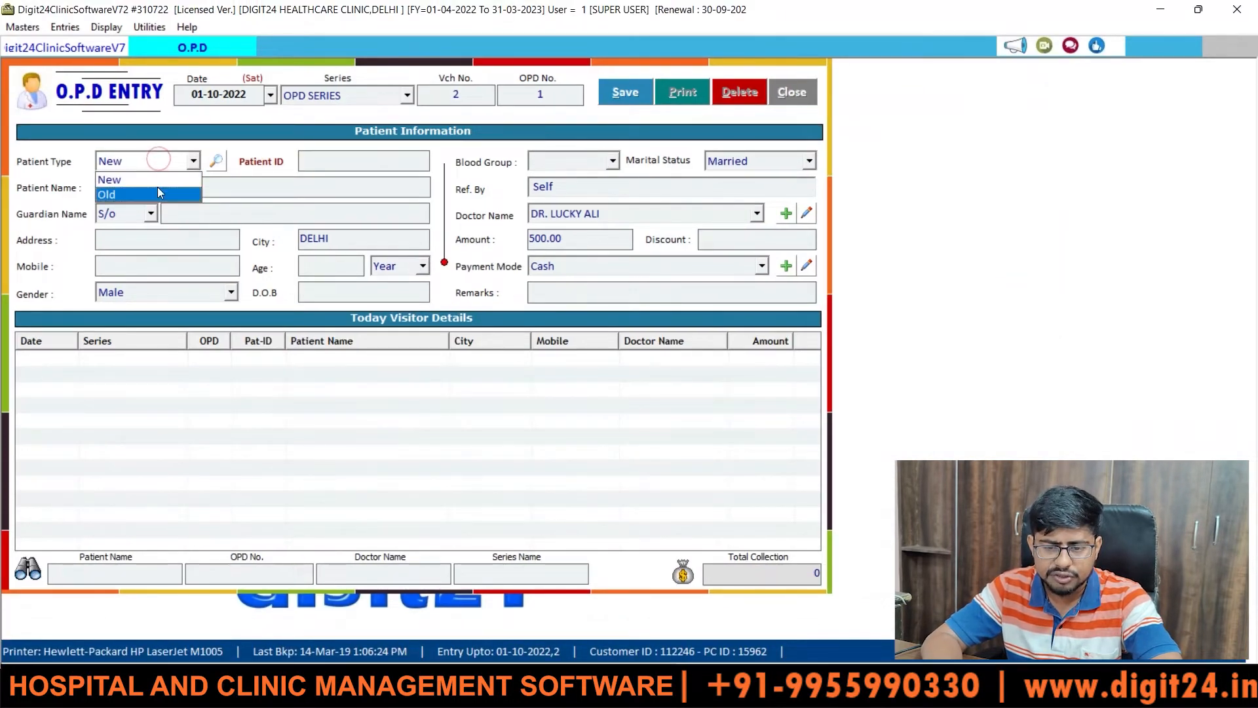
left_click(158, 190)
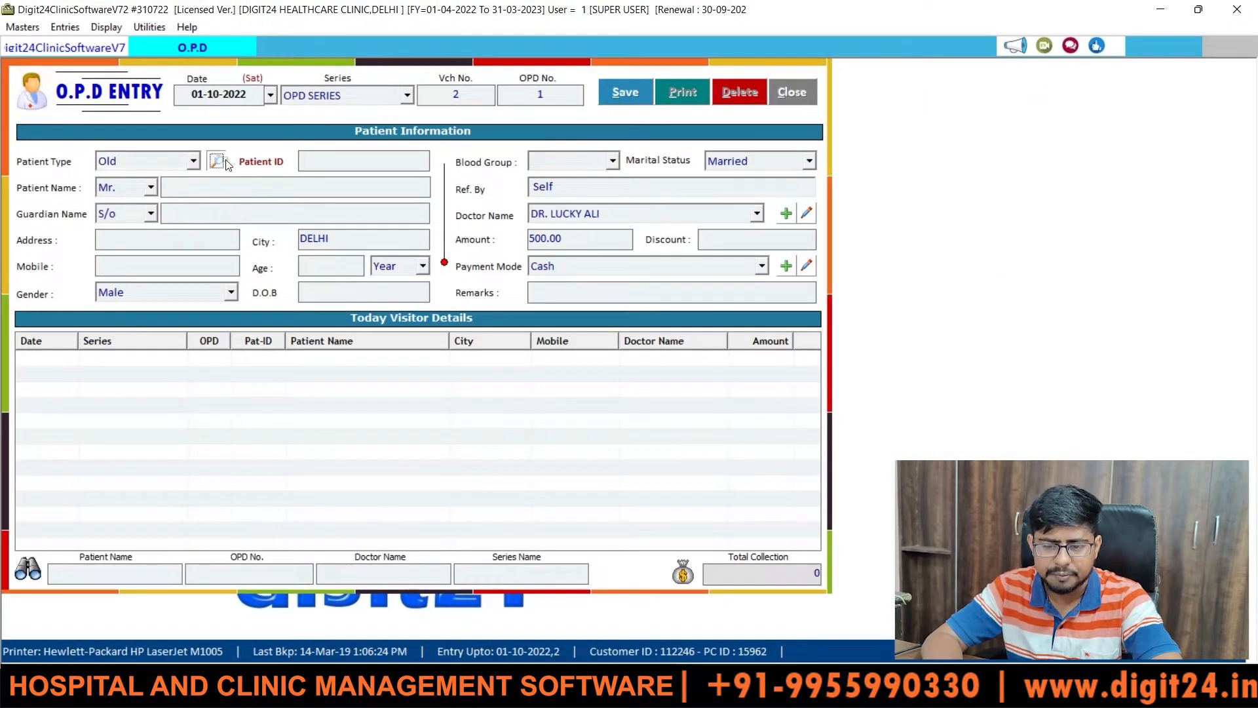
- Search existing patient records, close the empty lookup, and reopen Patient Type
left_click(217, 161)
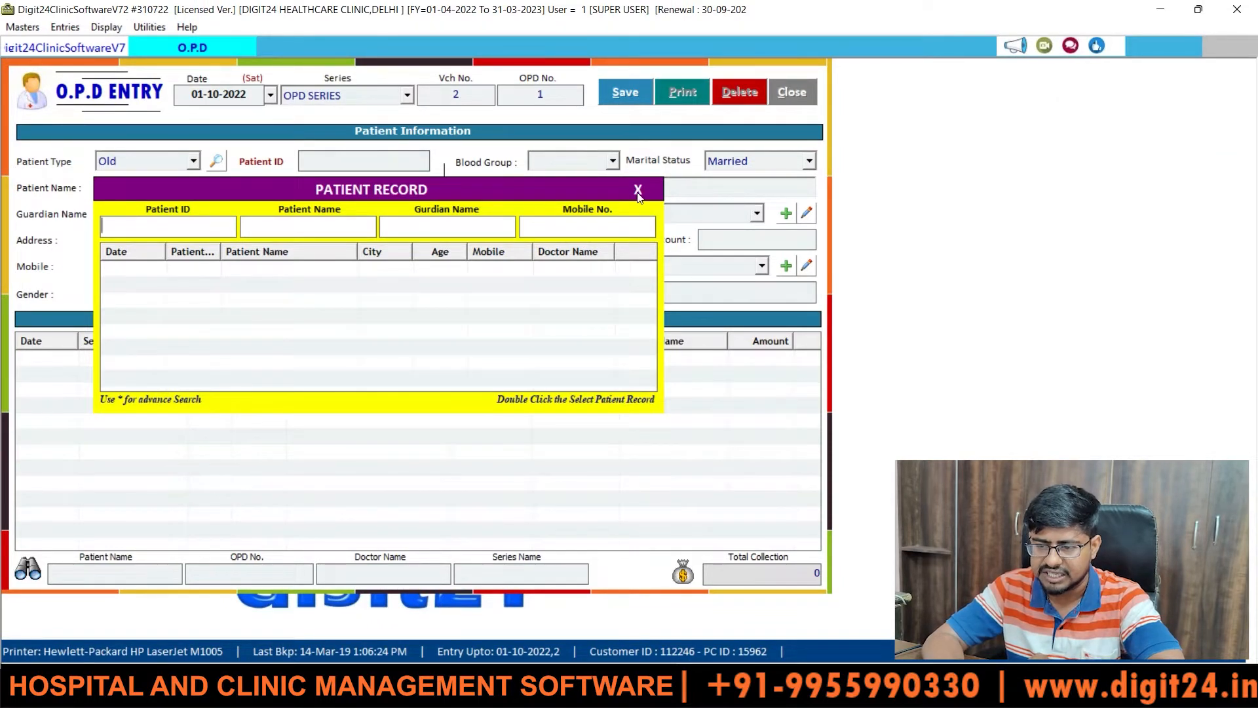
left_click(637, 190)
left_click(193, 161)
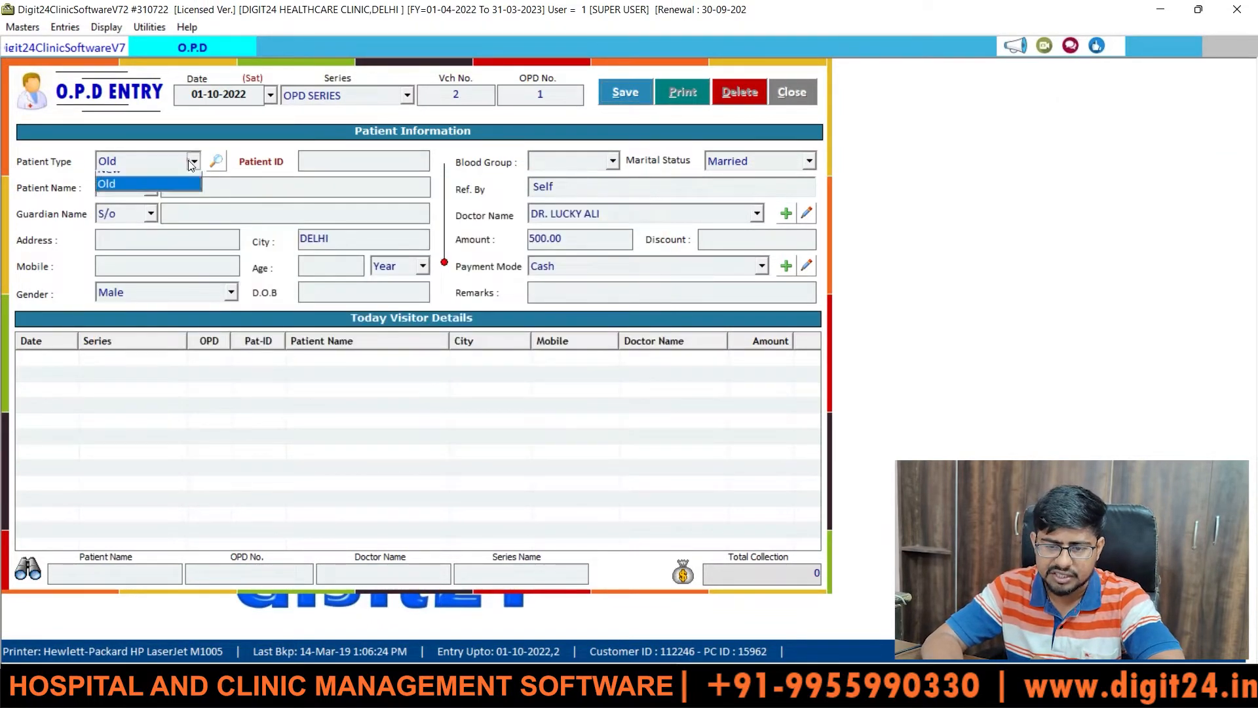
- Set the patient type back to New, keep the Mr. title and enter the patient's full name
key("Up")
key("Return")
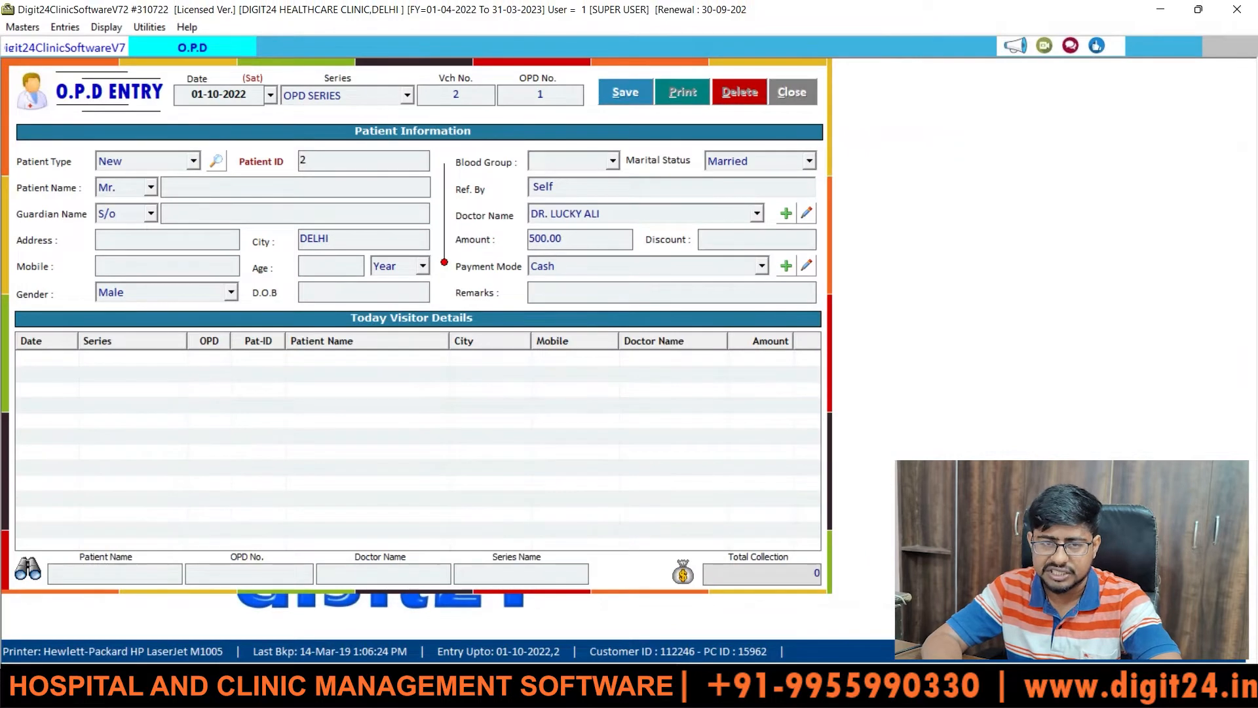
key("Return")
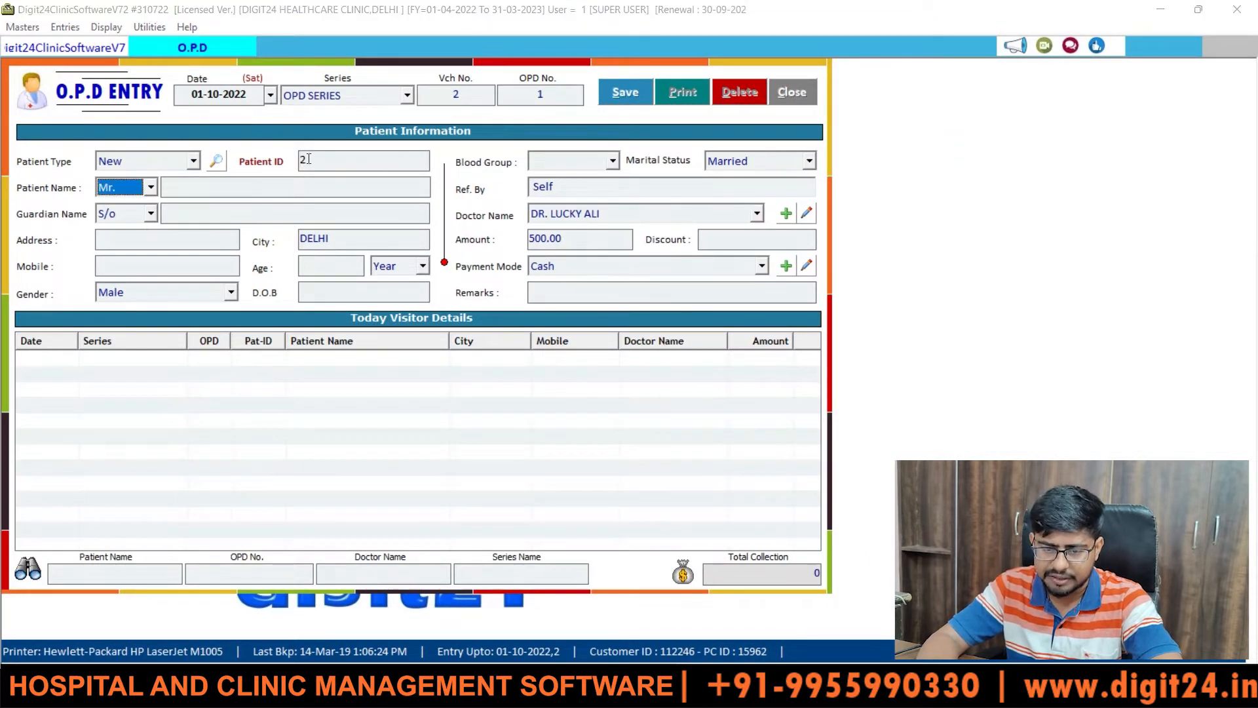
left_click(155, 193)
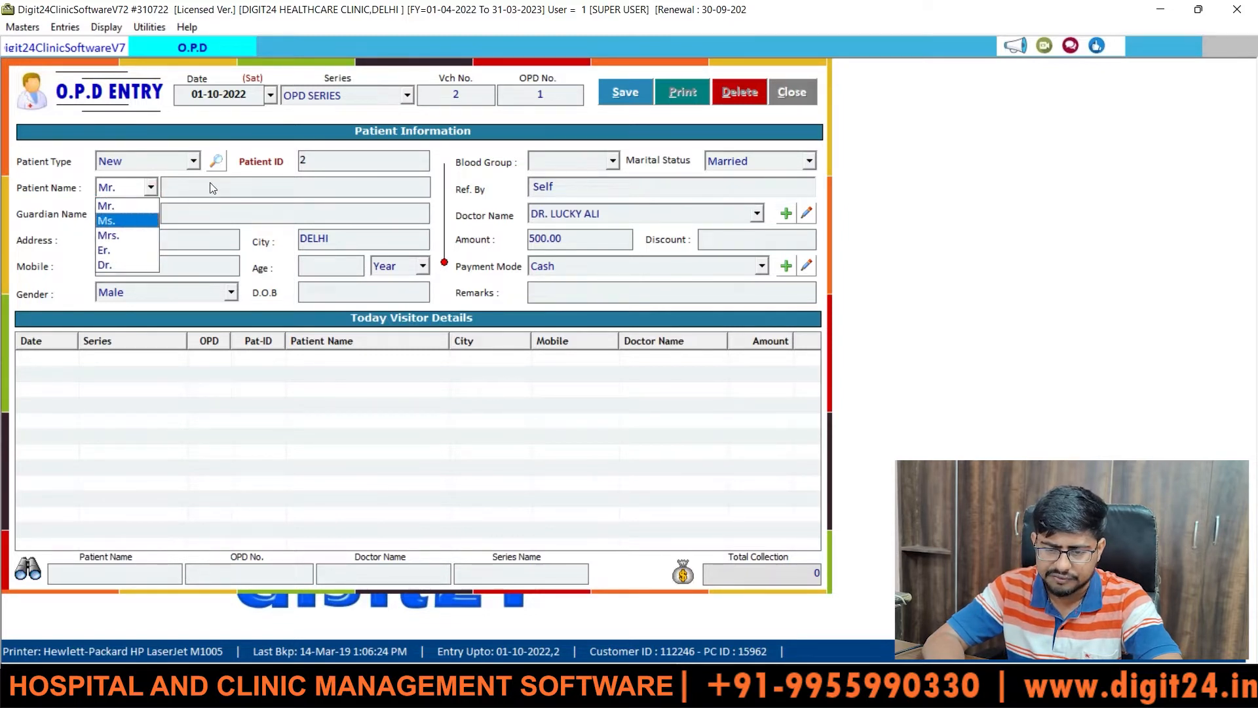
left_click(134, 206)
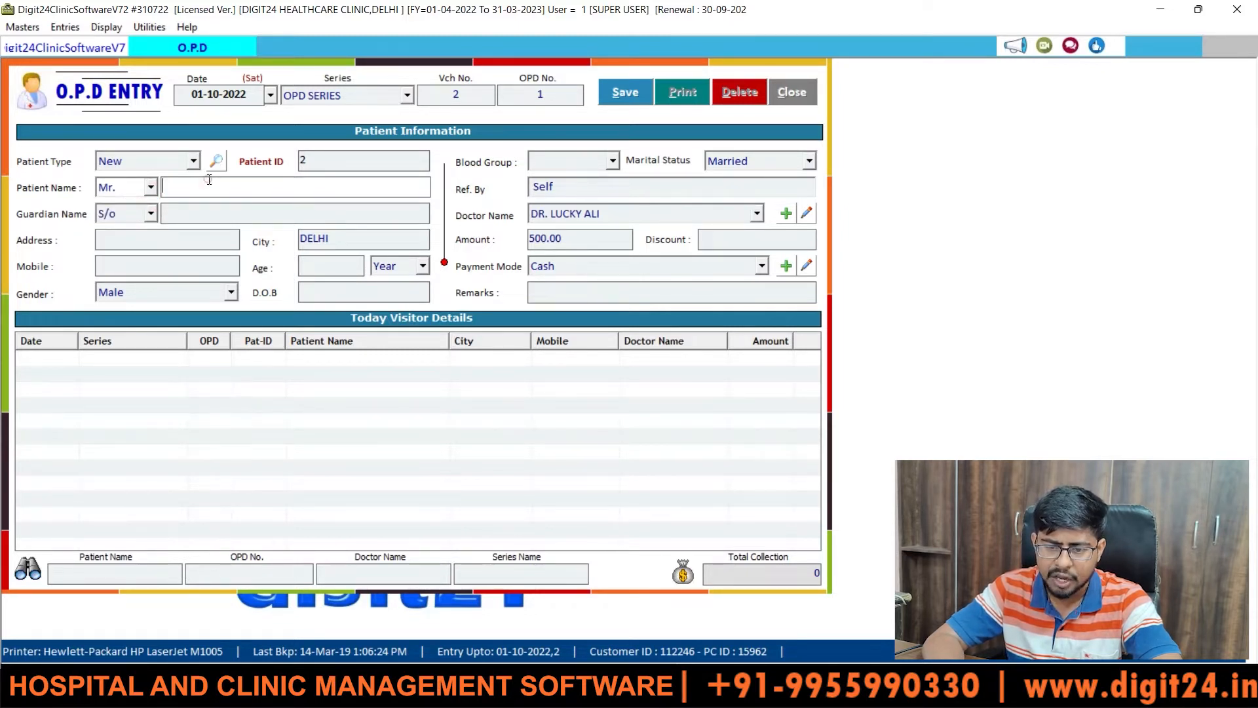
left_click(209, 180)
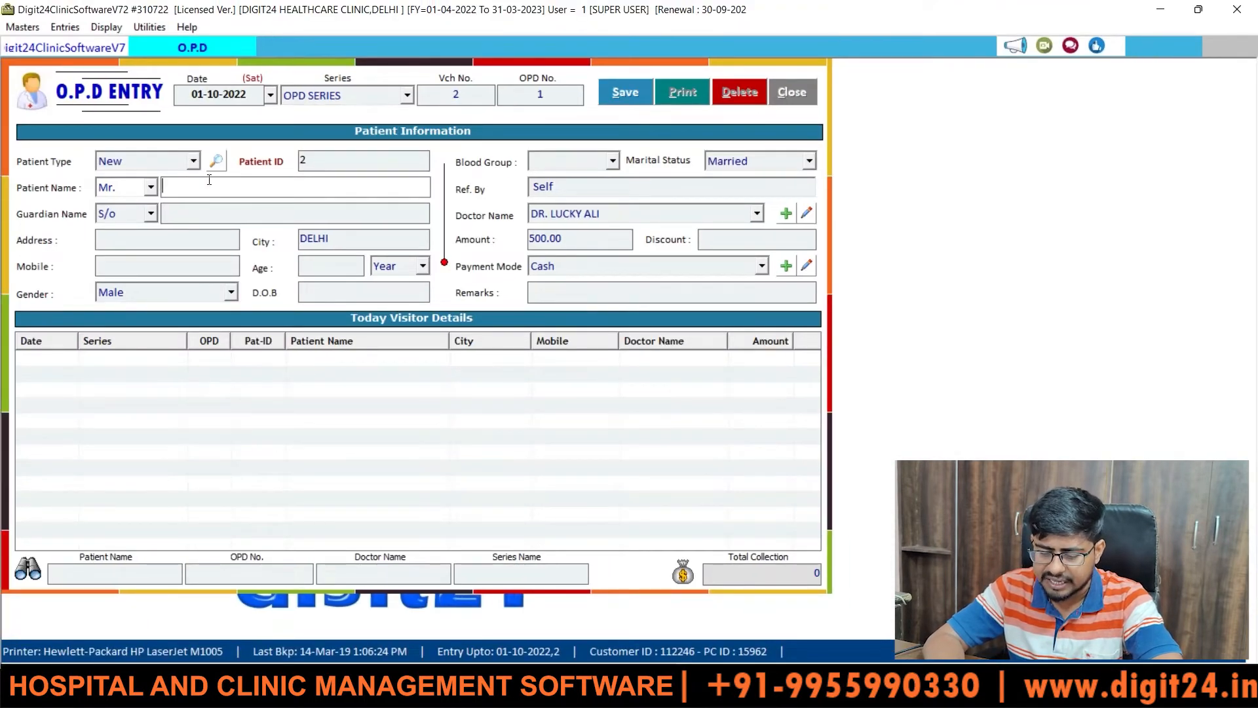
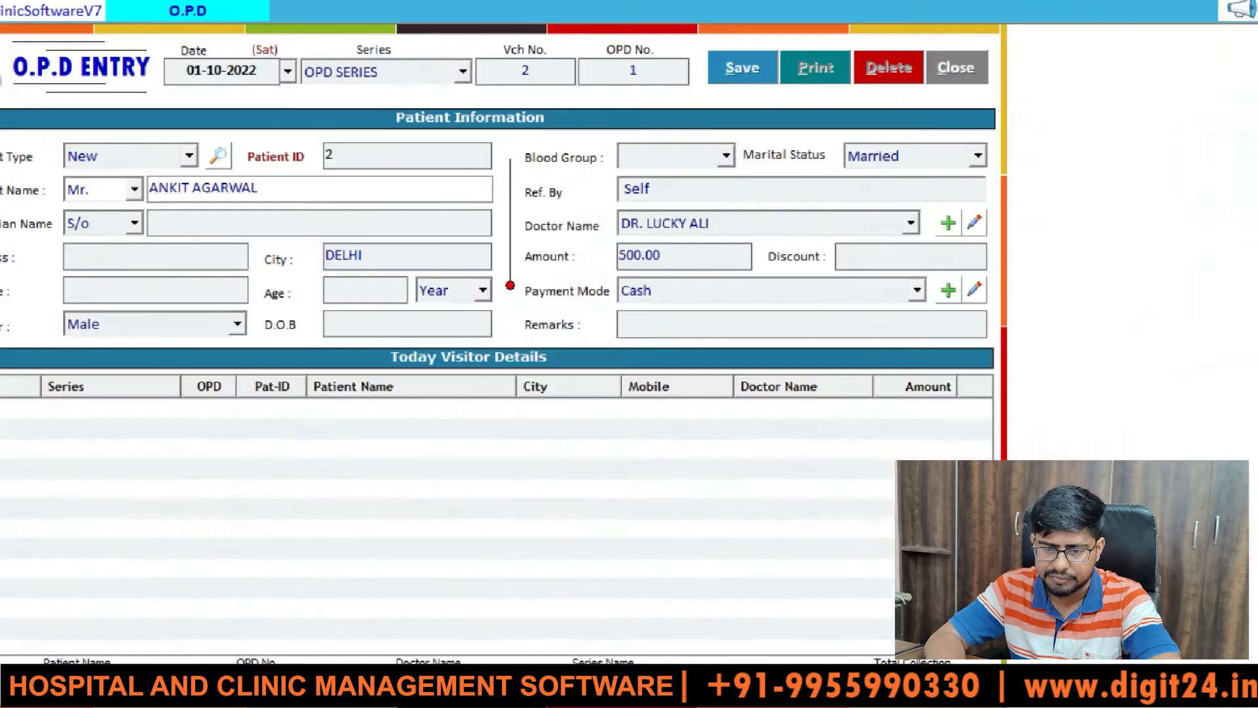
key("Return")
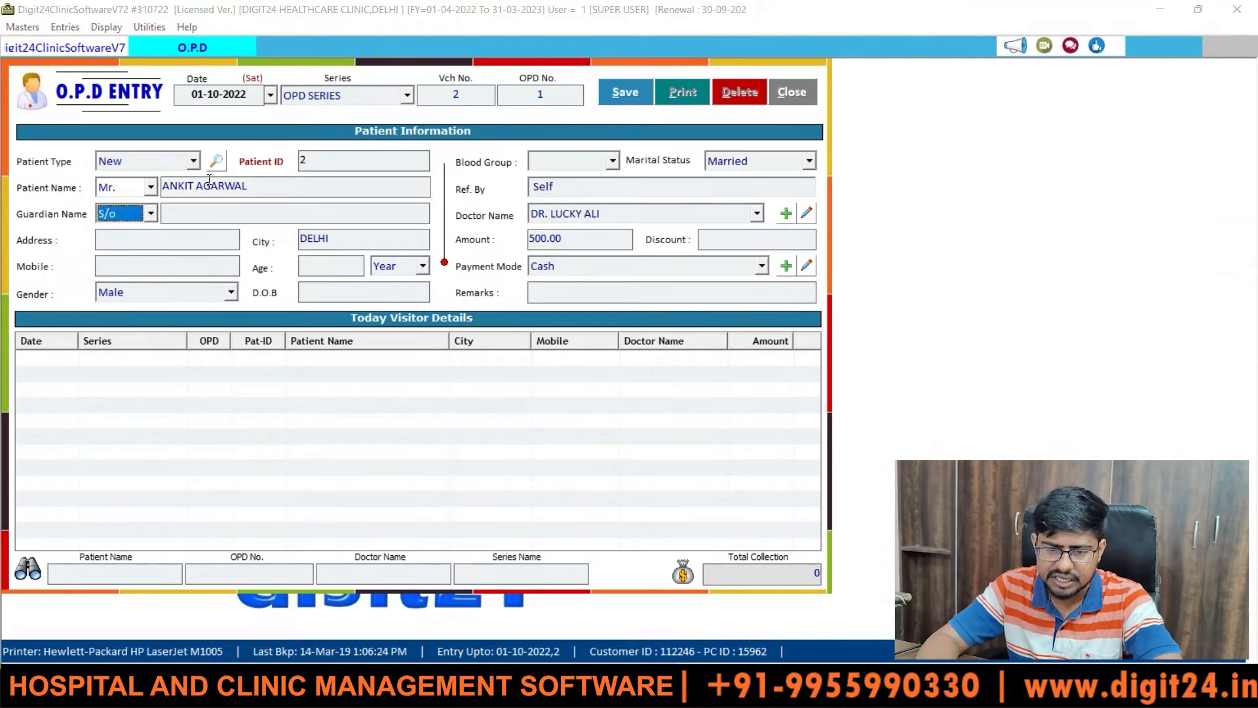
- Record an S/o guardian with the guardian's full name, enter the street address, and keep city DELHI
left_click(150, 219)
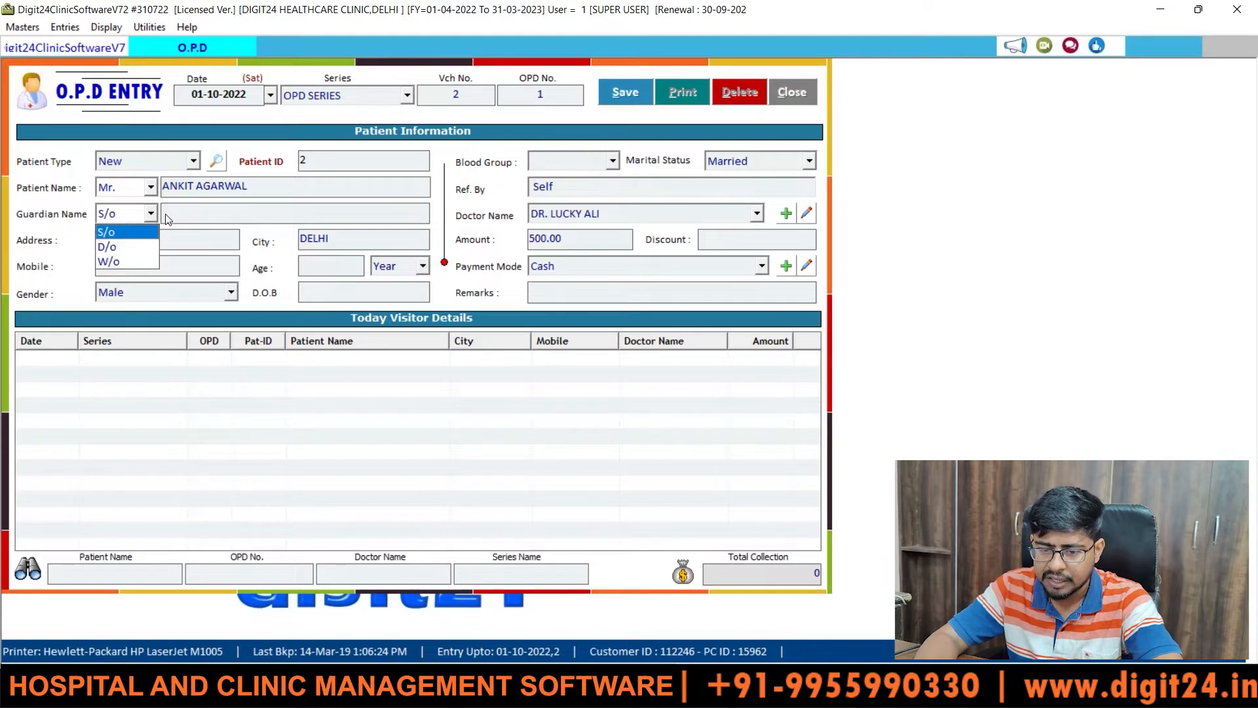
left_click(166, 218)
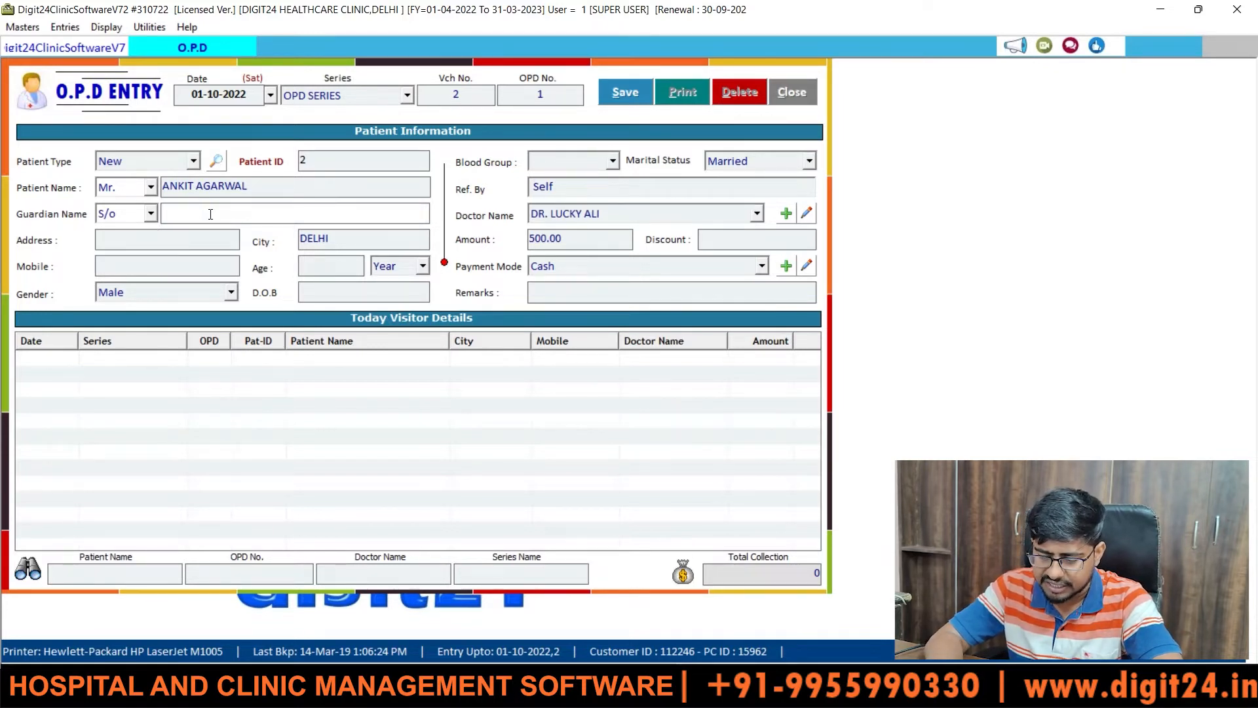
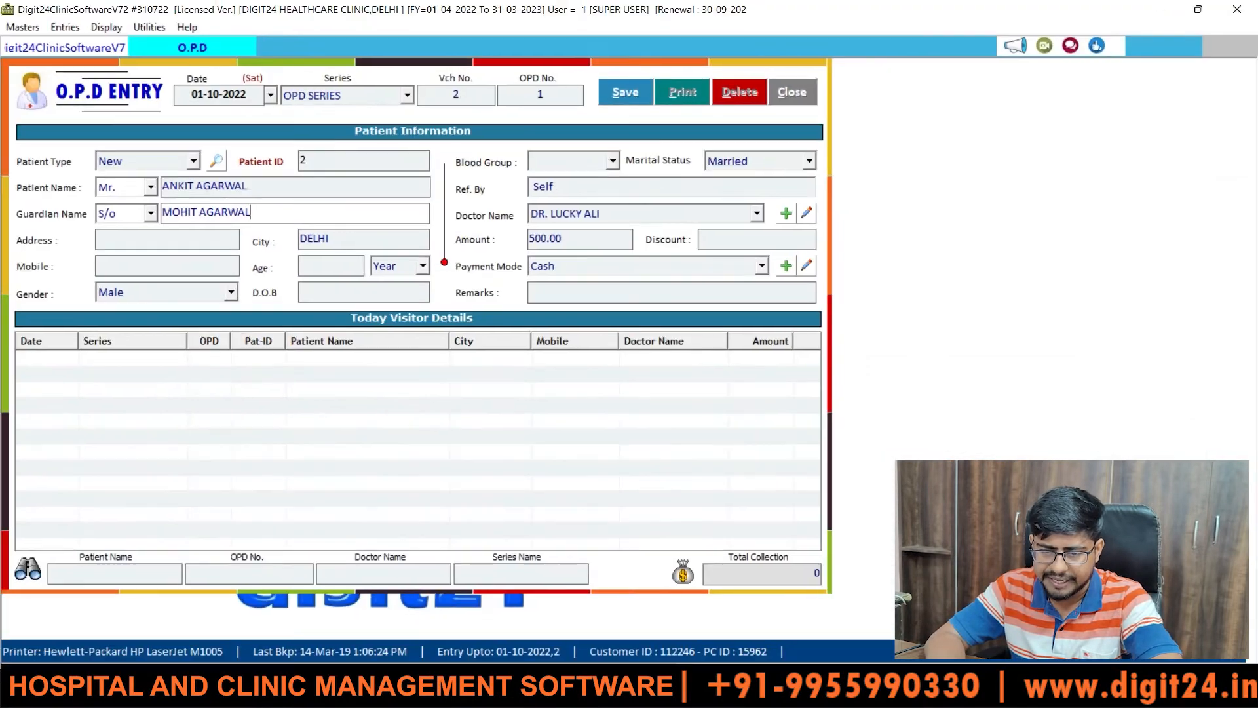
key("Return")
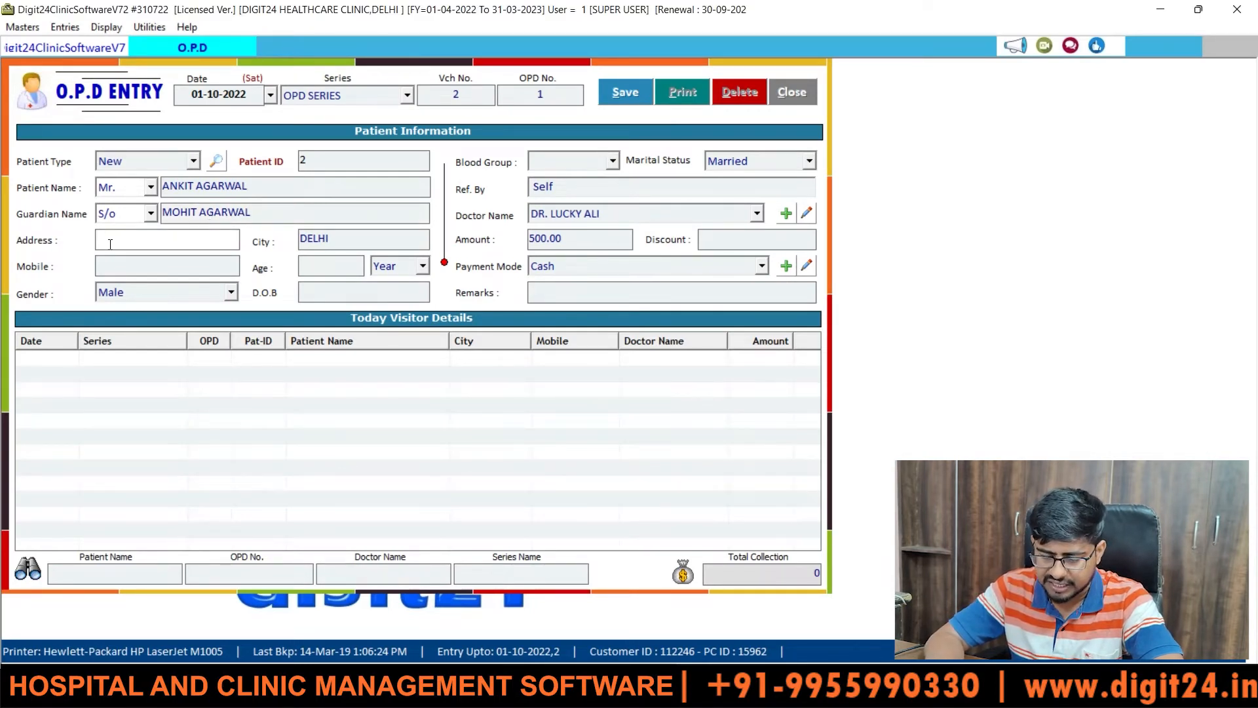
type("CITY V")
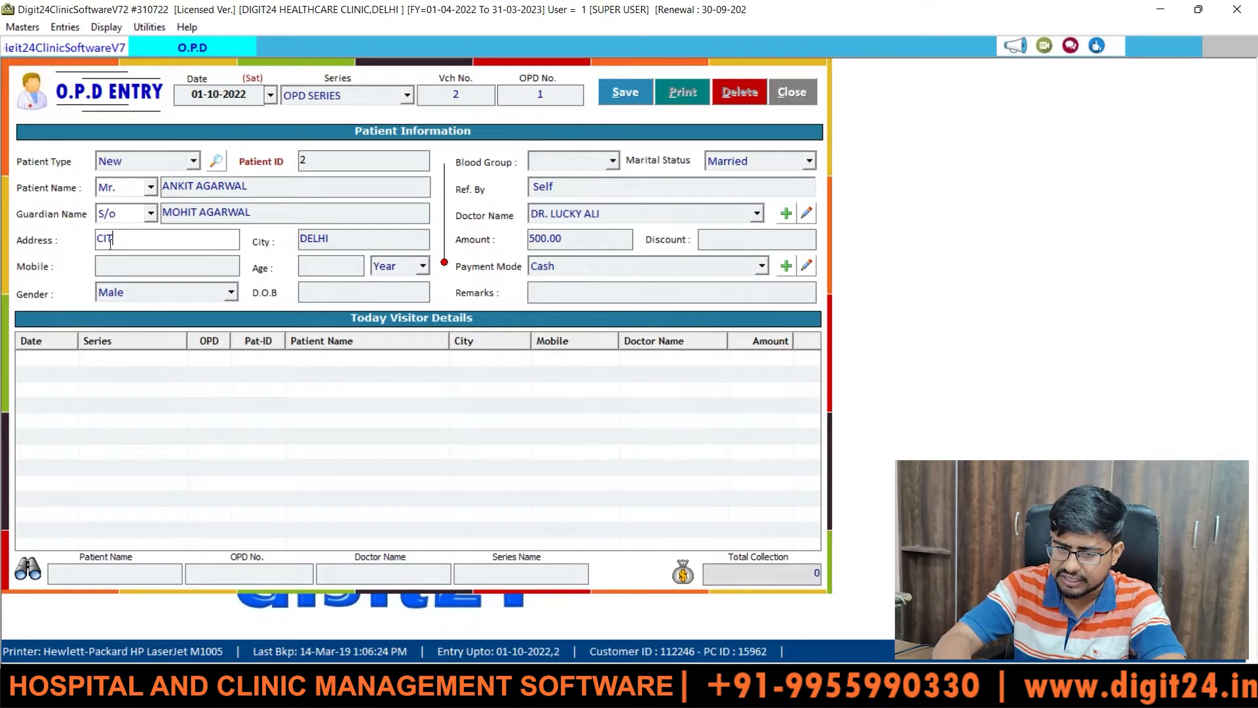
type("IHAR")
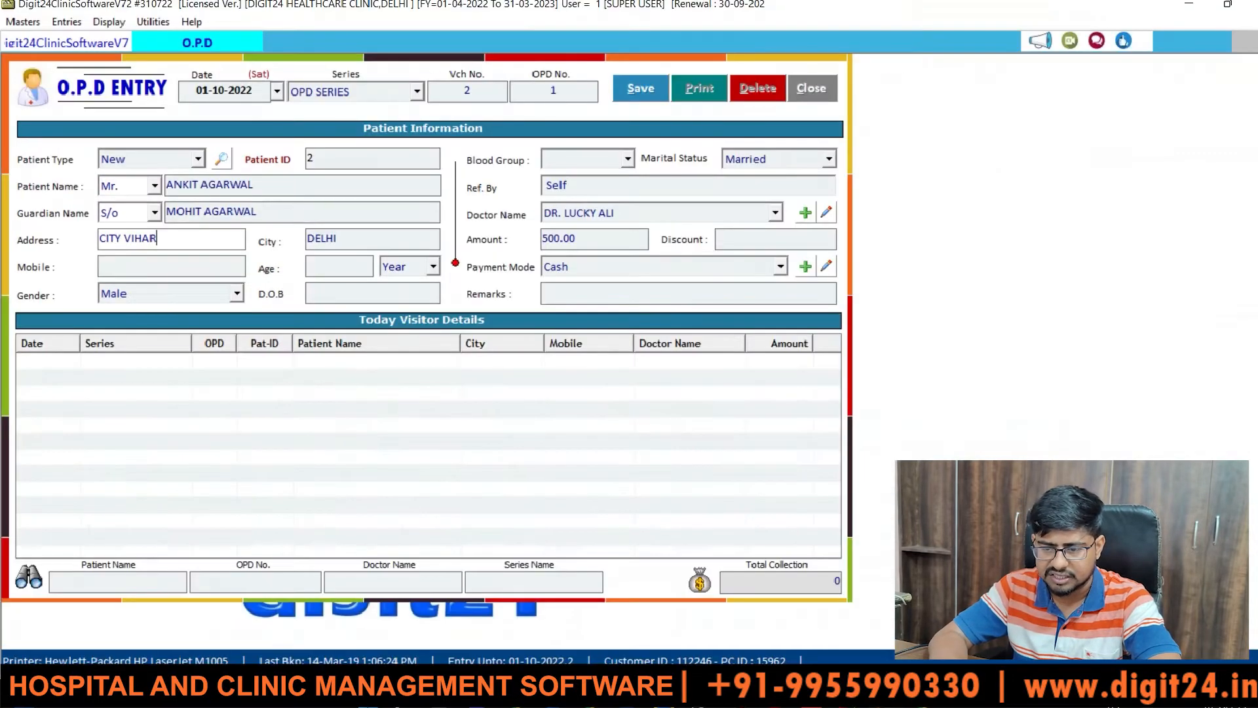
key("Return")
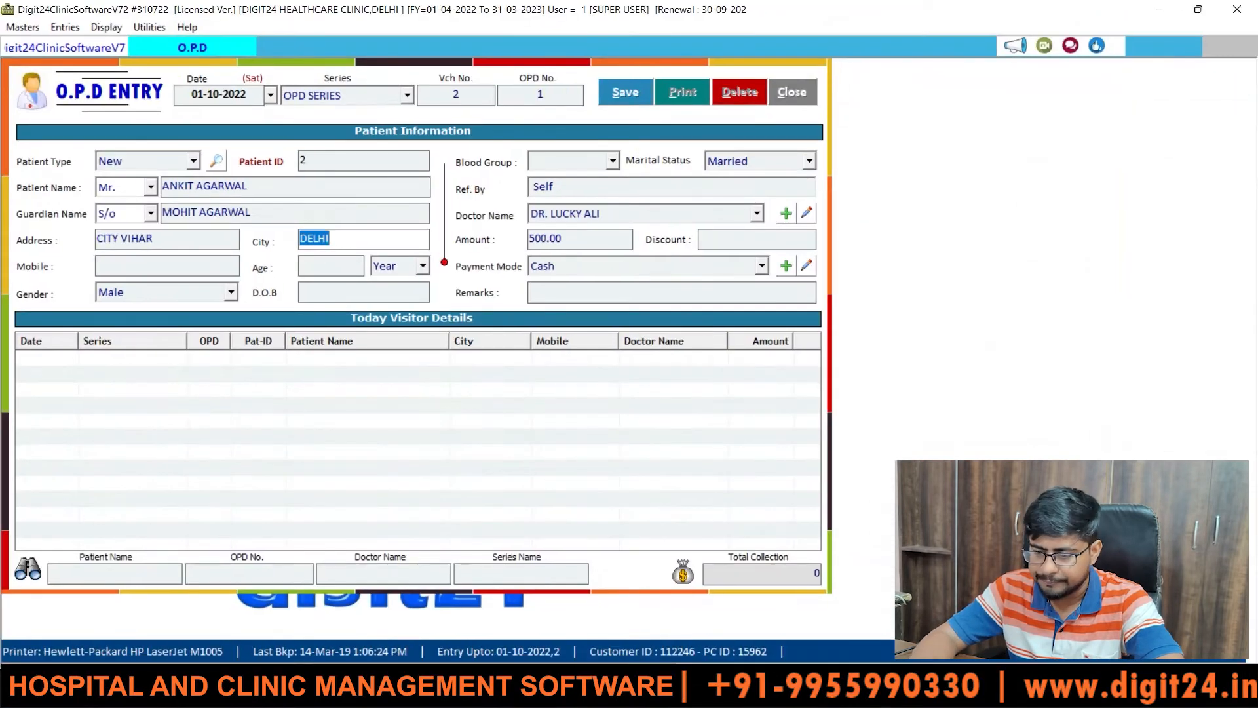
left_click(341, 245)
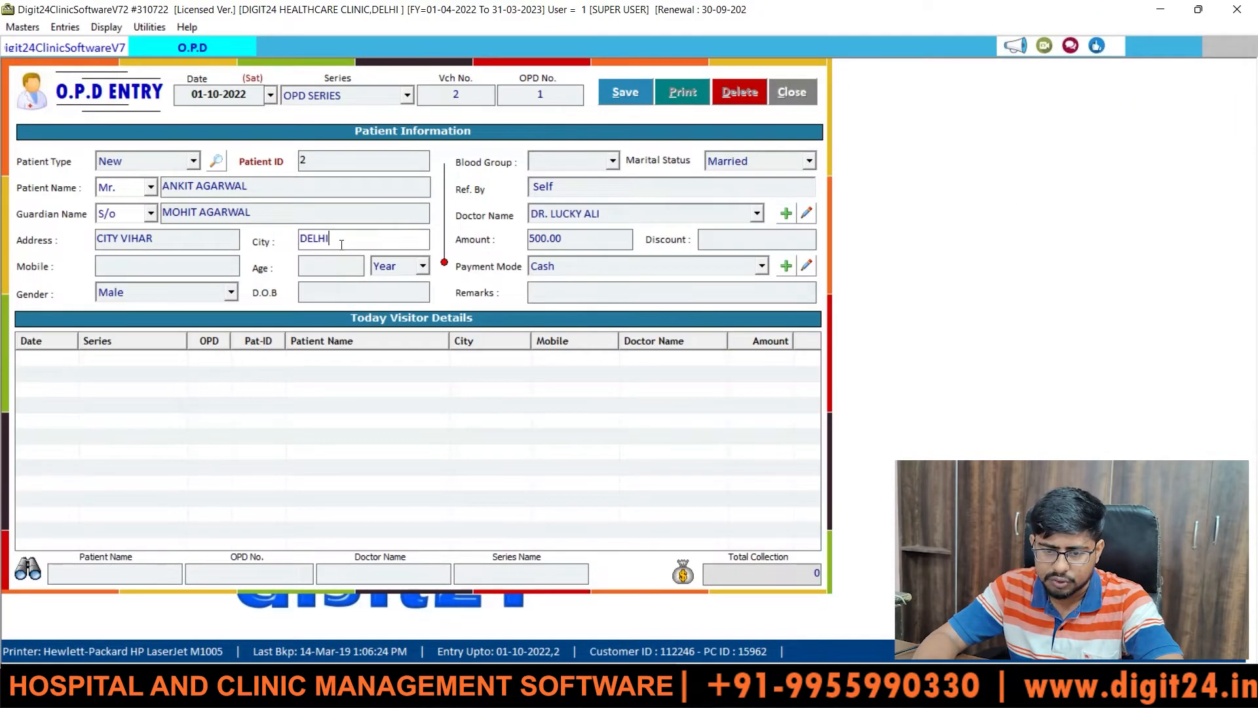
key("Return")
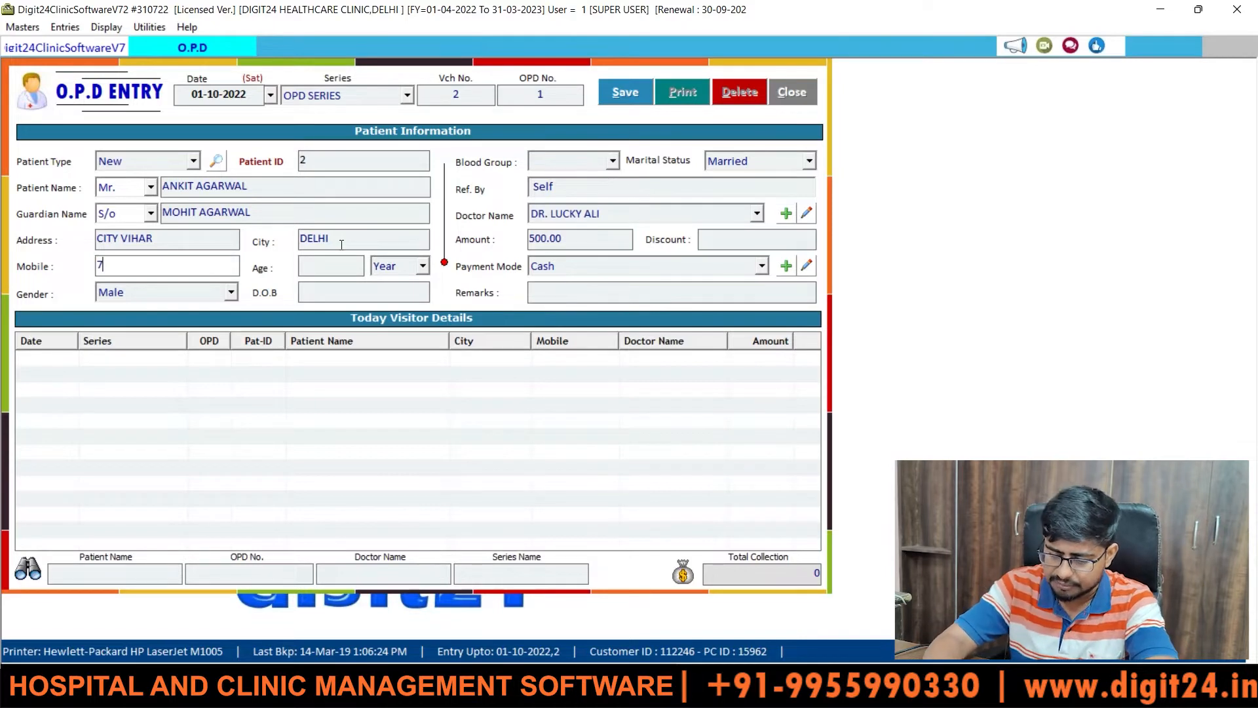
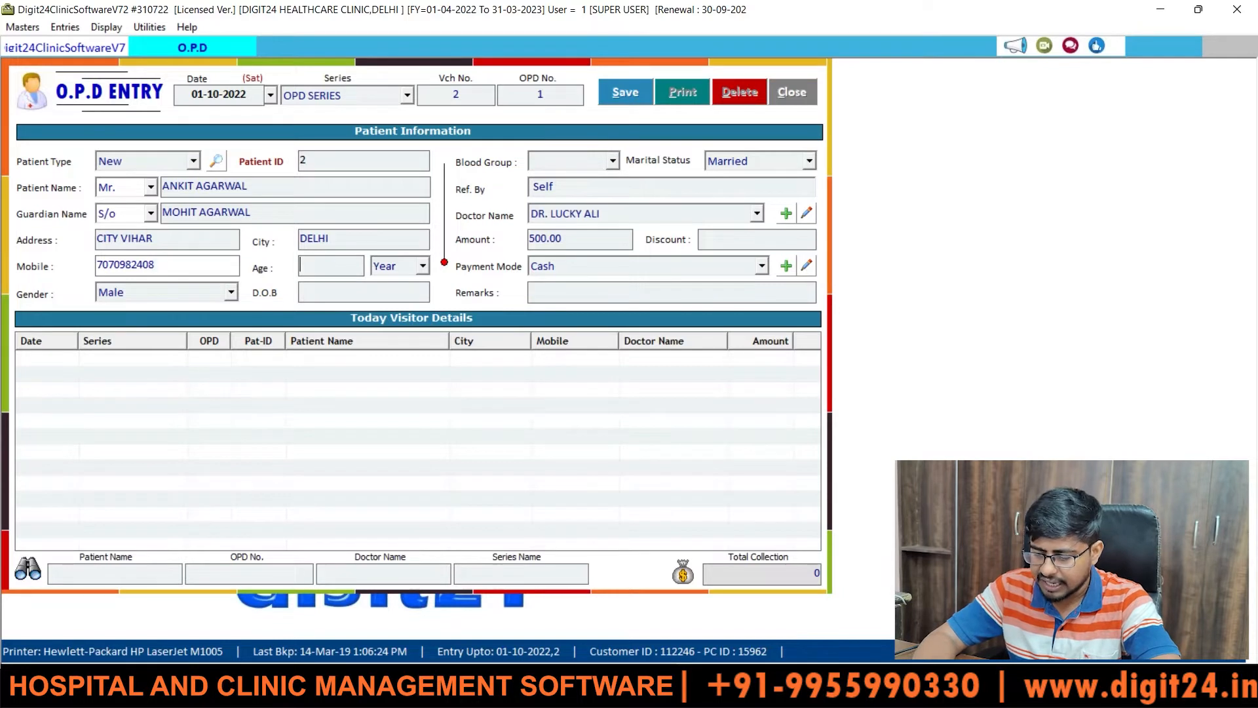
type("1")
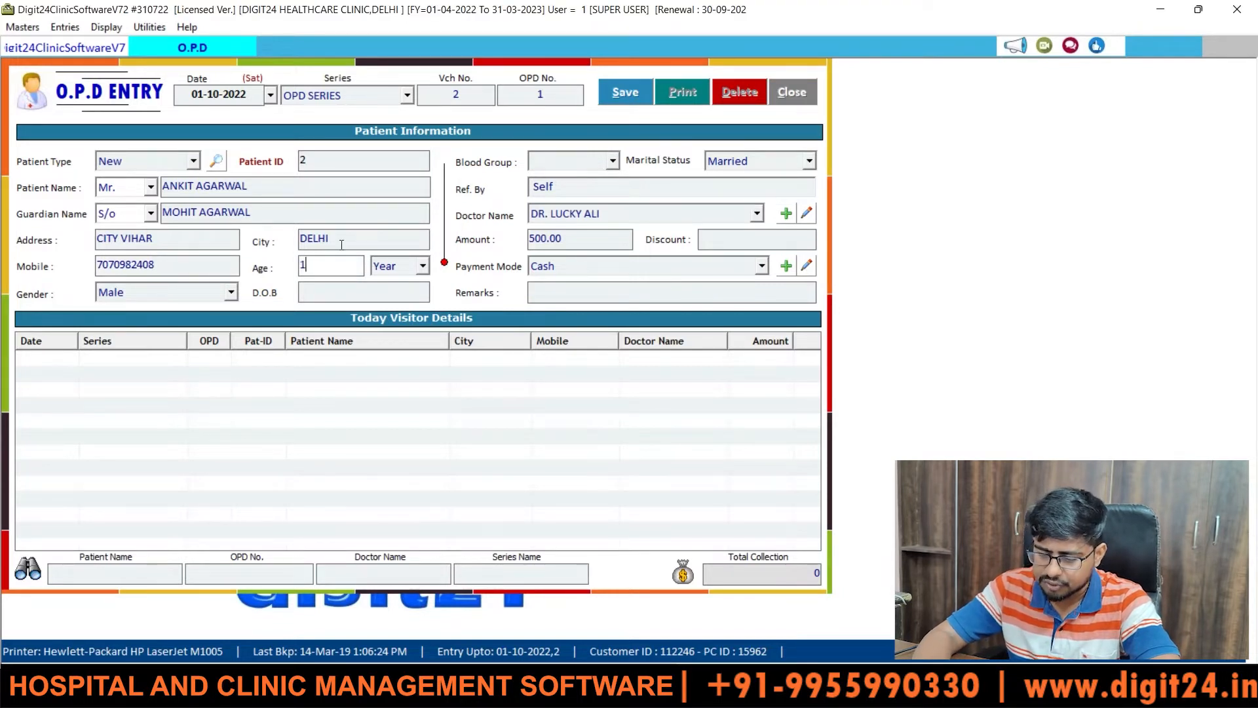
type("9")
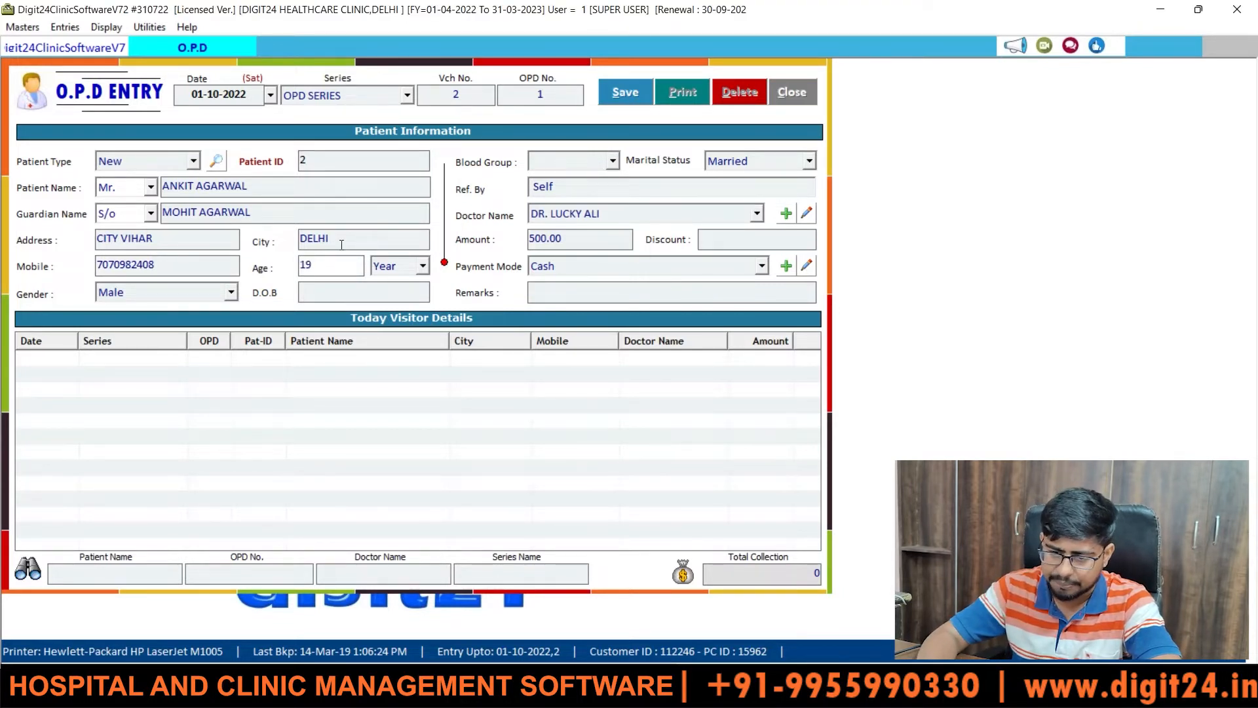
key("Tab")
key("Tab")
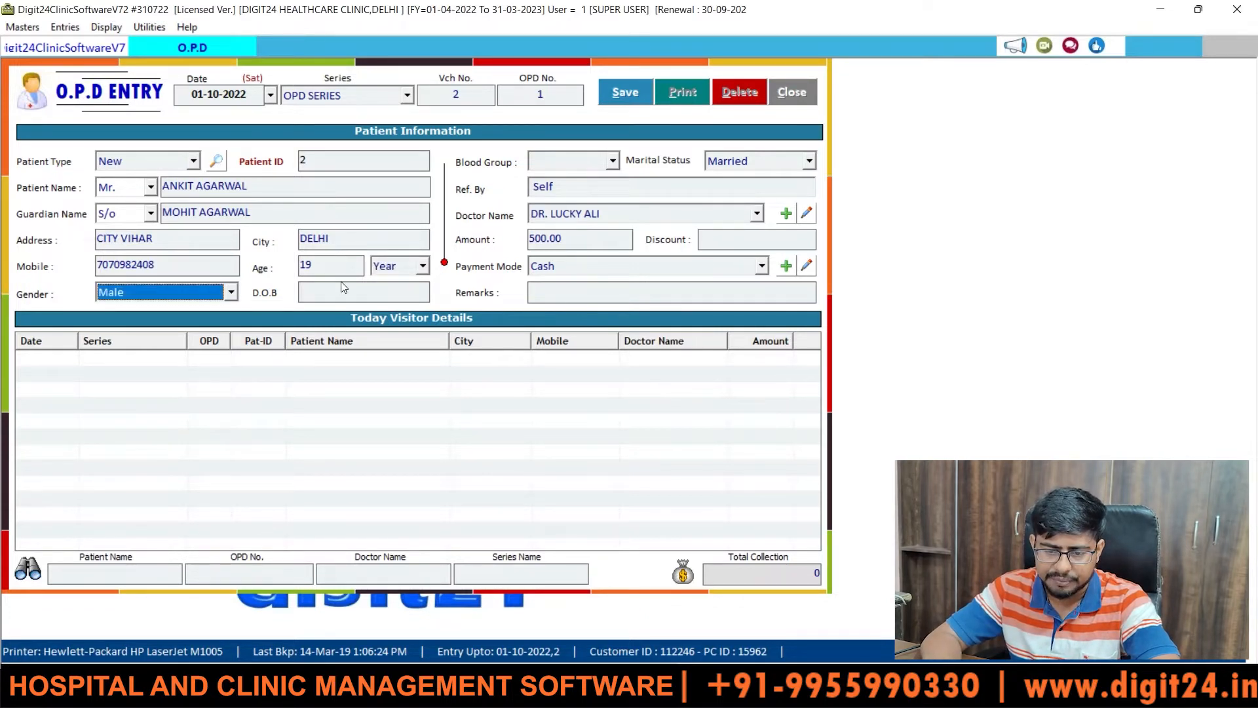
left_click(234, 293)
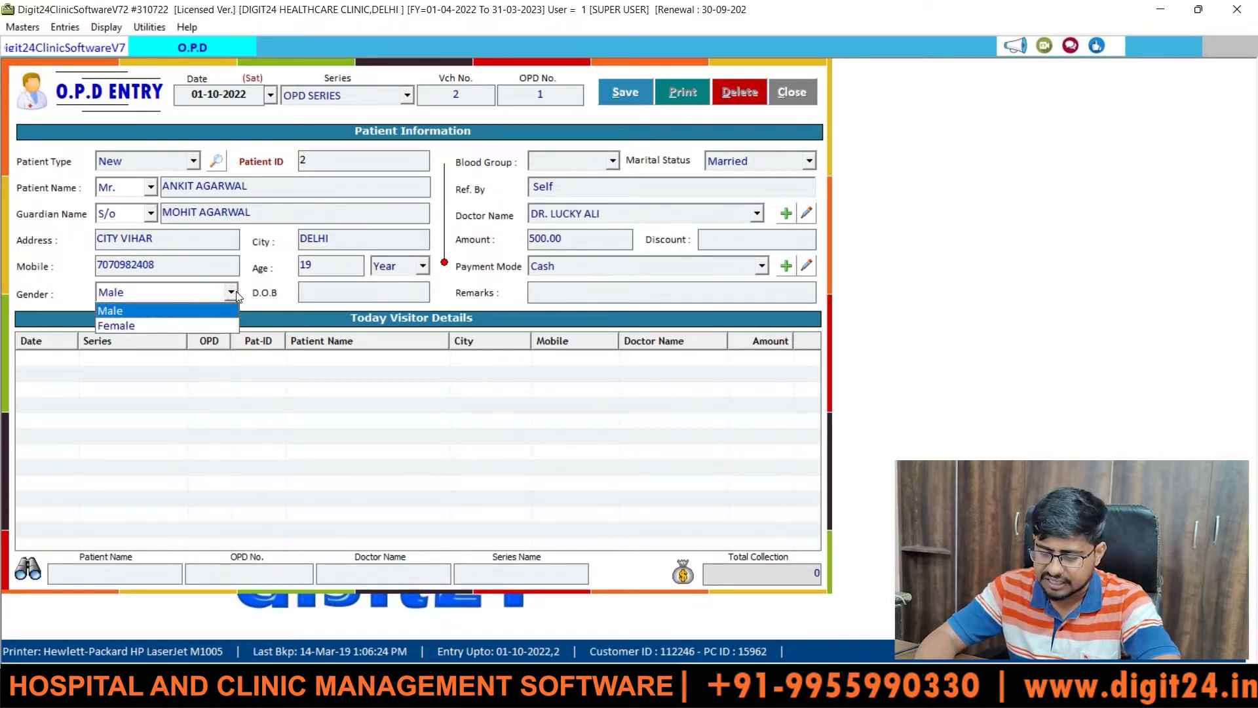
key("Tab")
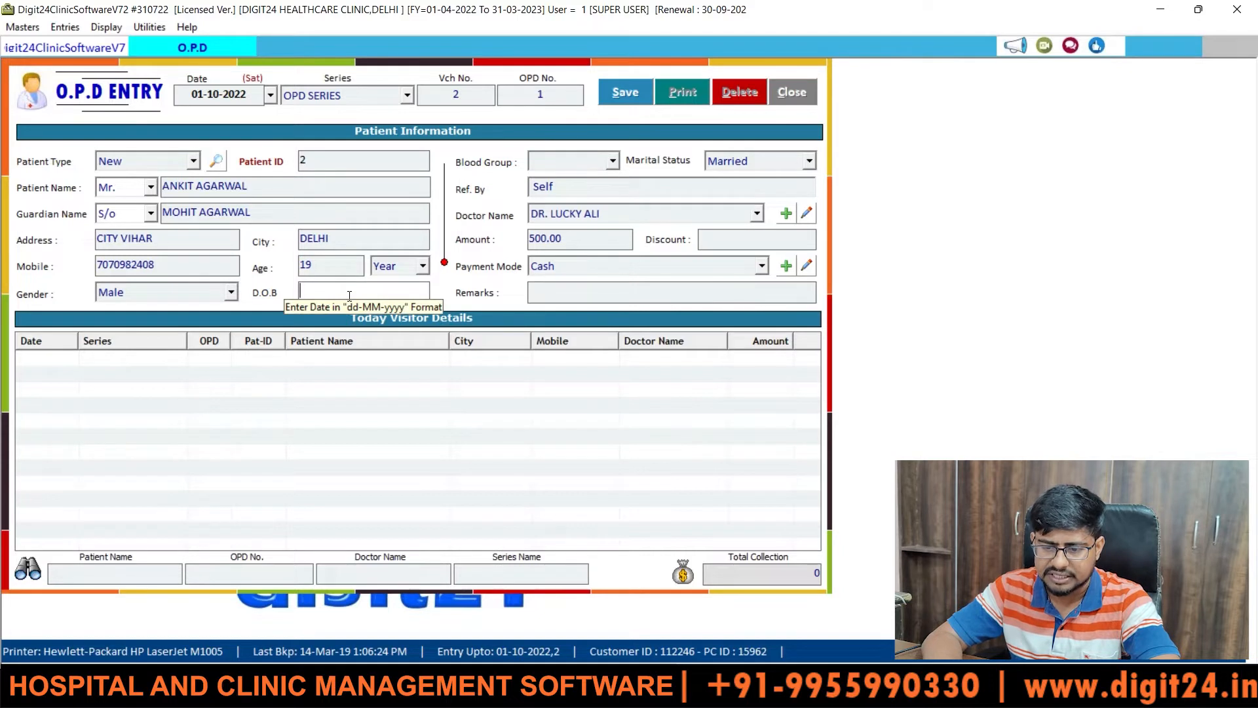
type("12")
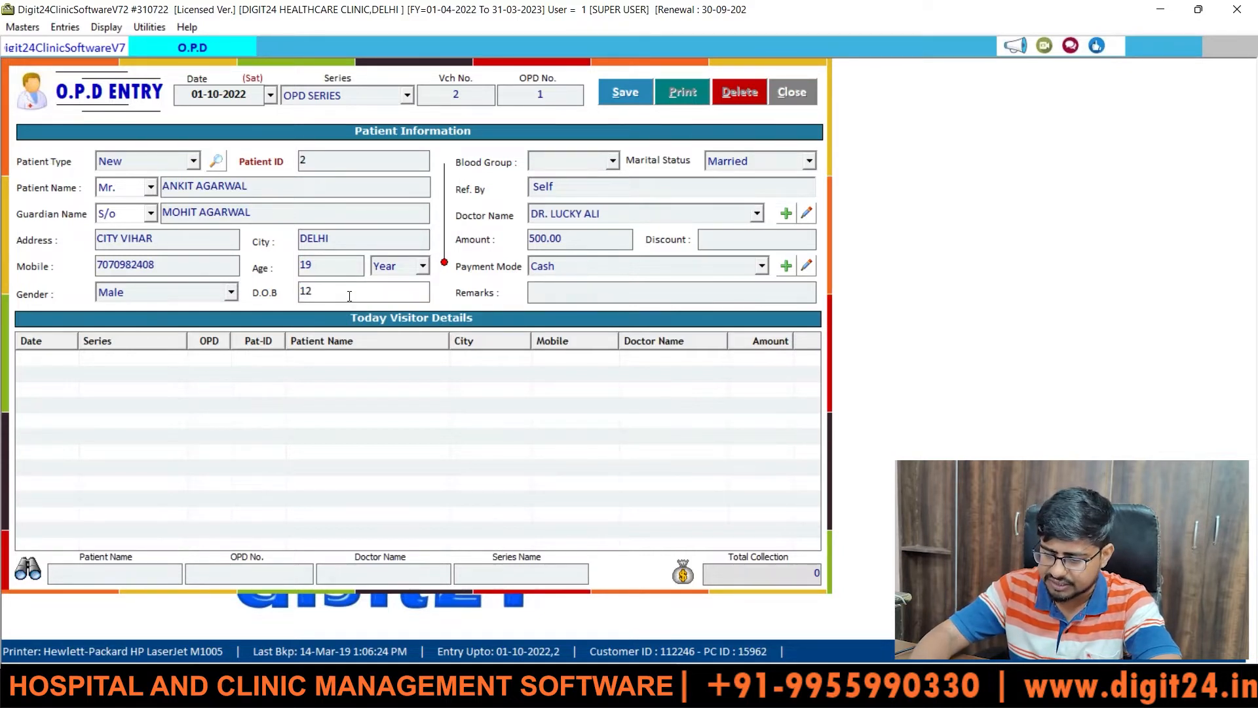
type("-")
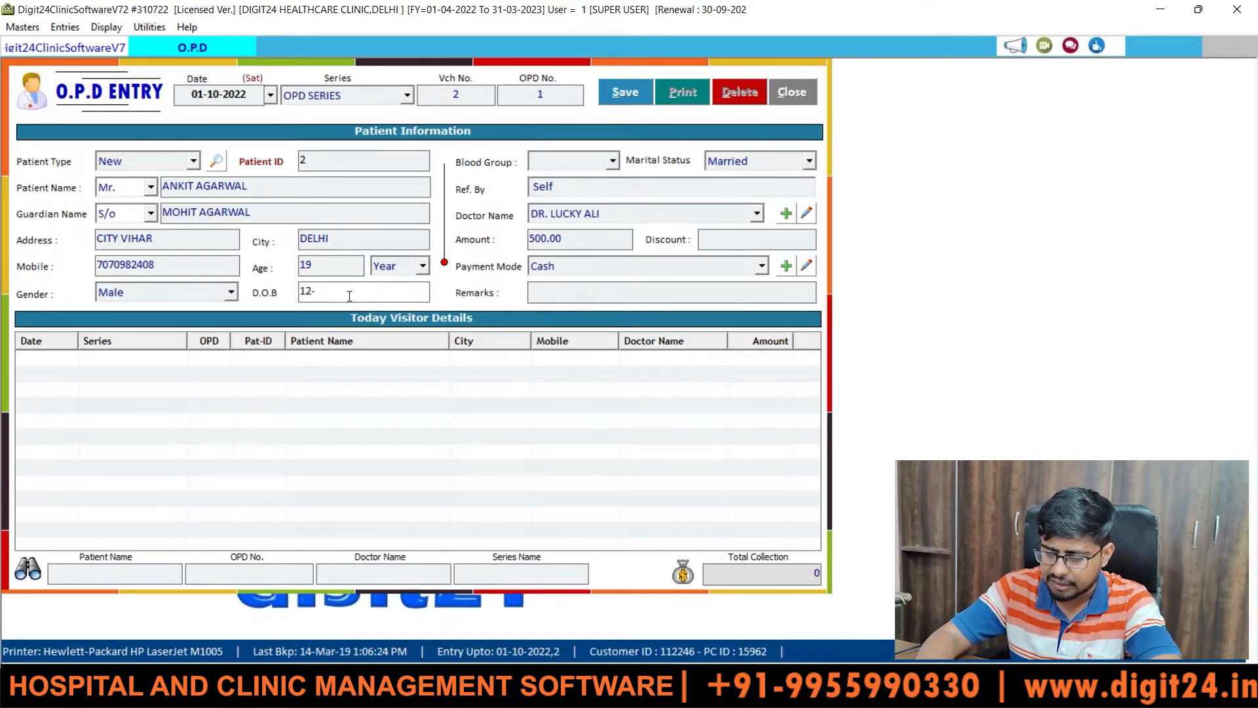
type("02-1999")
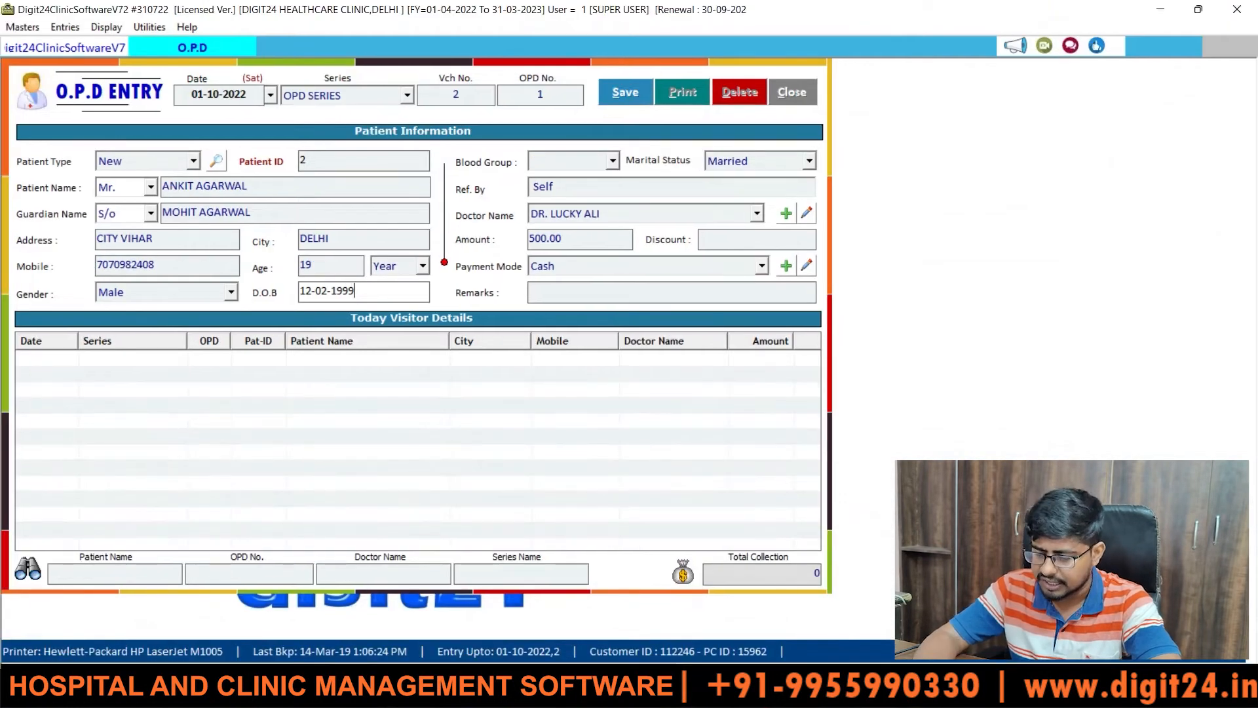
key("Return")
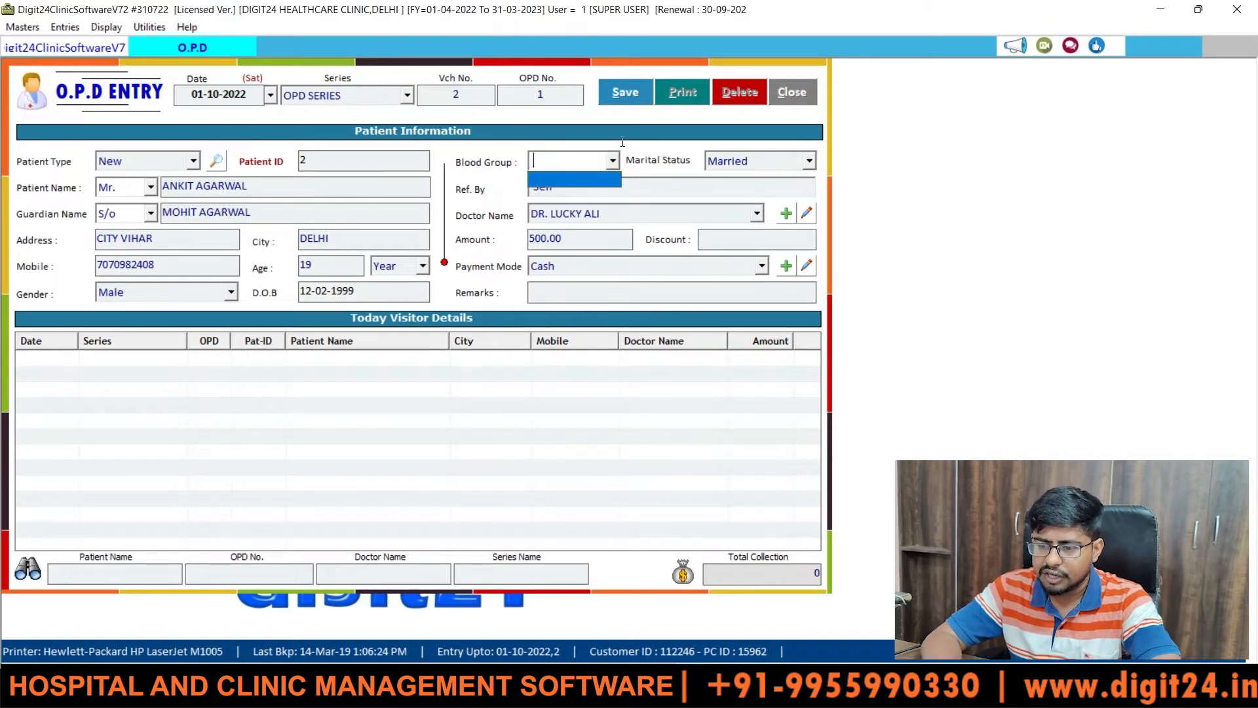
- Enter blood group B+ and switch marital status from the default to Un-Married
type("B+")
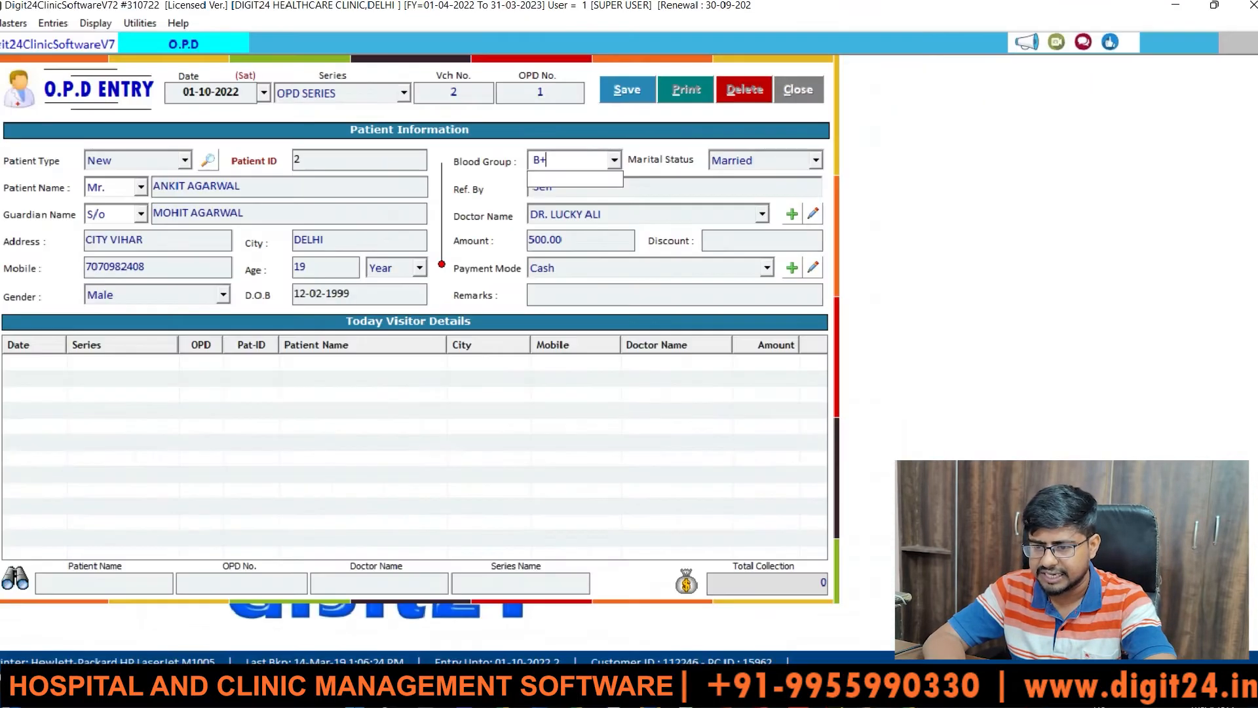
key("BackSpace")
key("BackSpace")
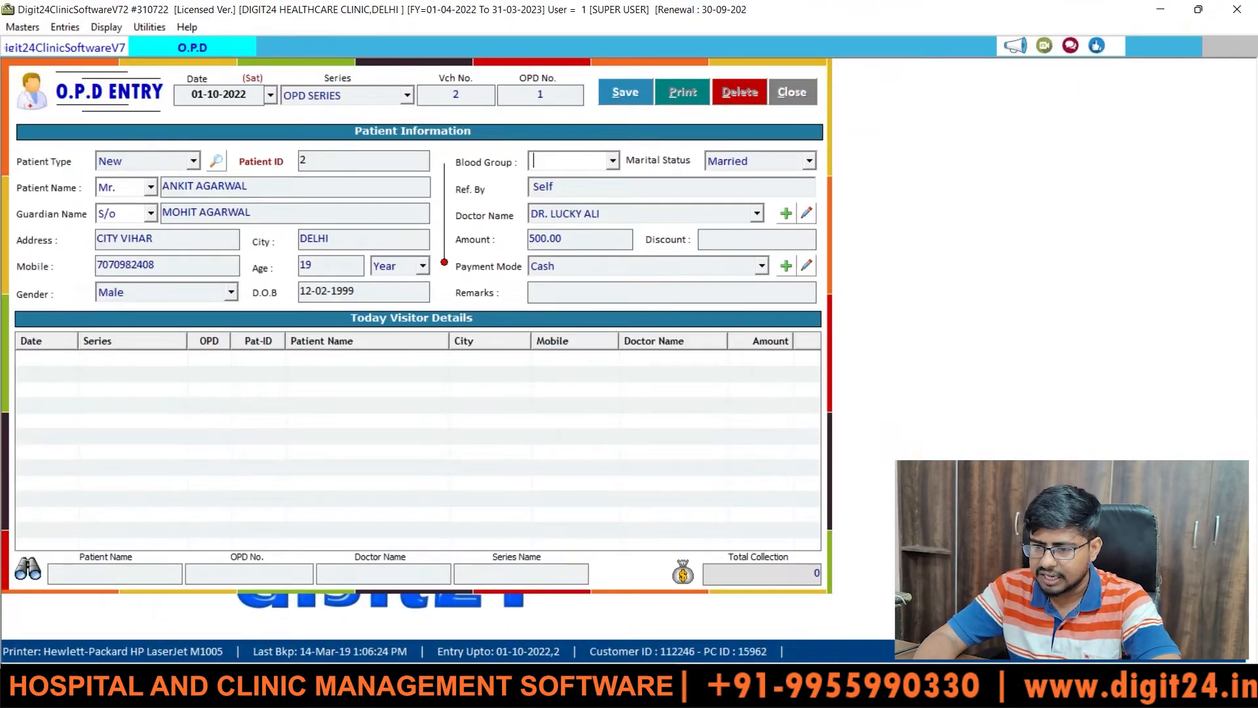
type("B+")
key("Tab")
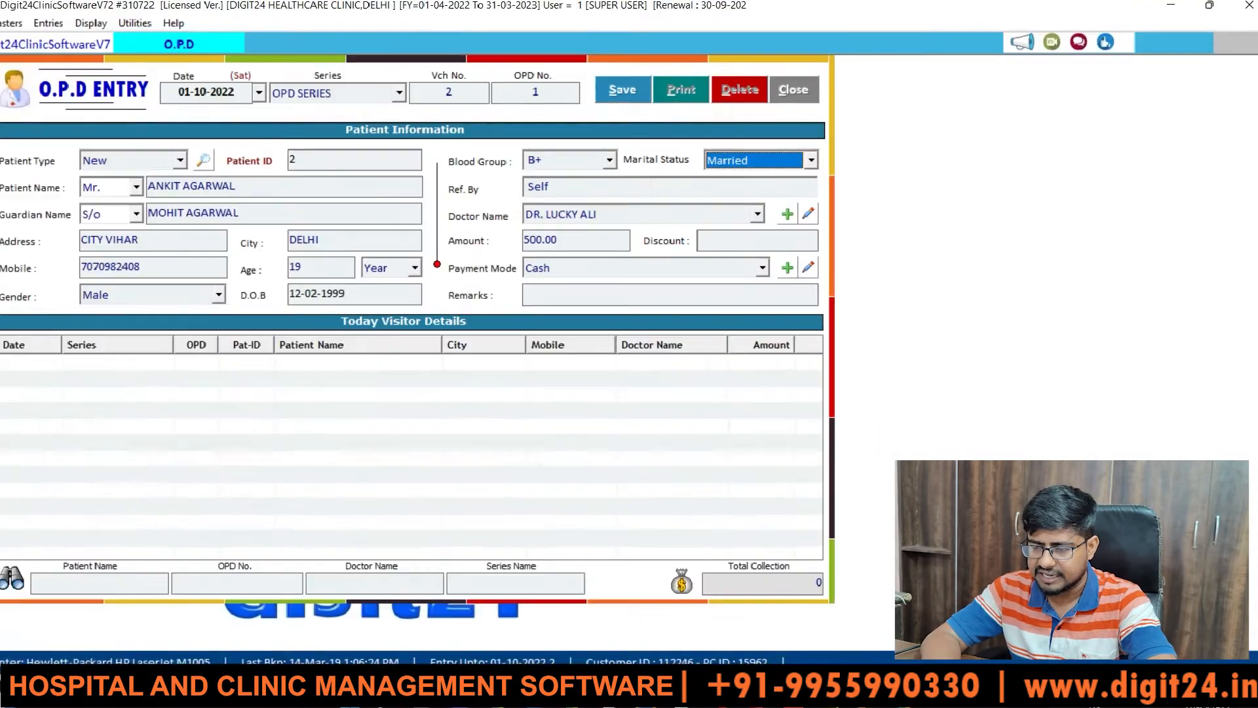
left_click(887, 148)
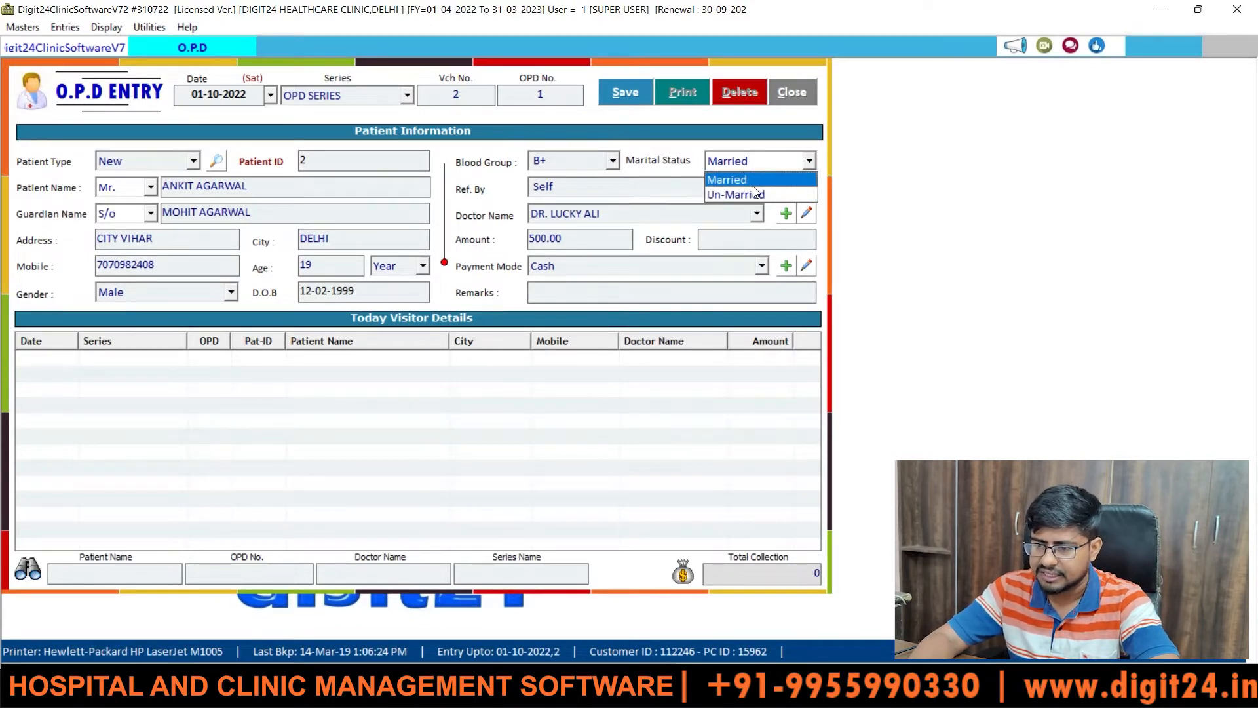
key("Down")
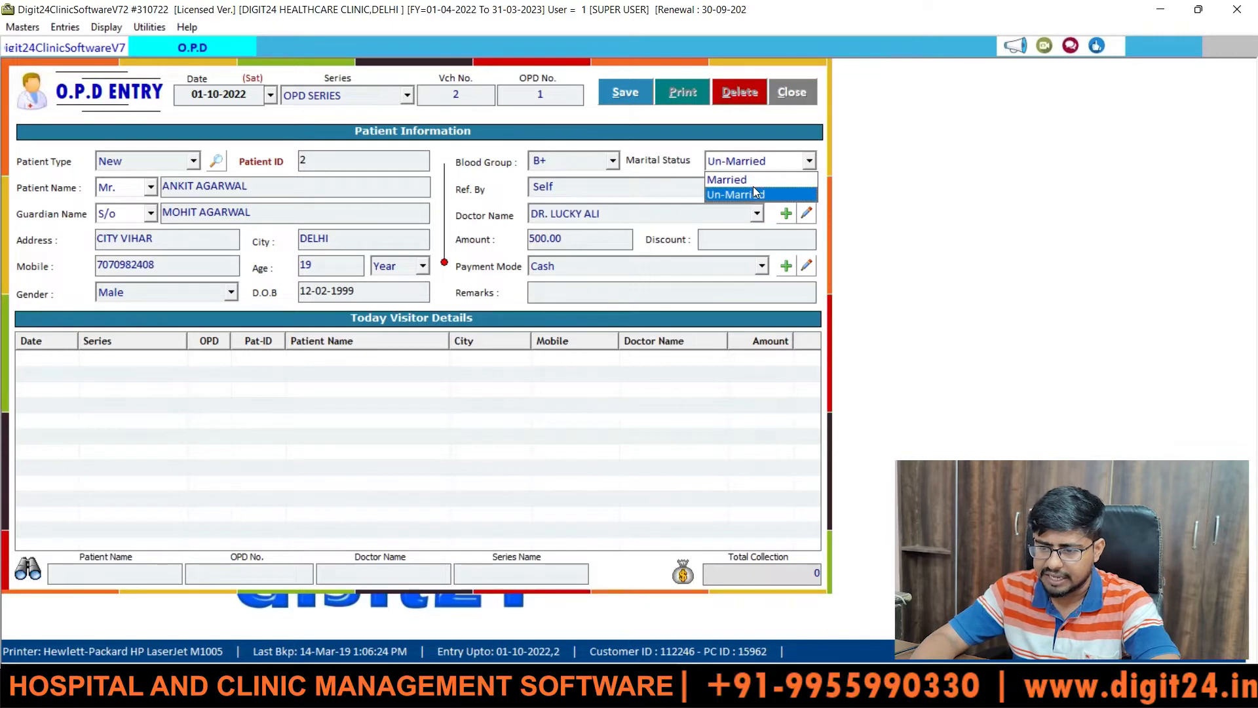
key("Return")
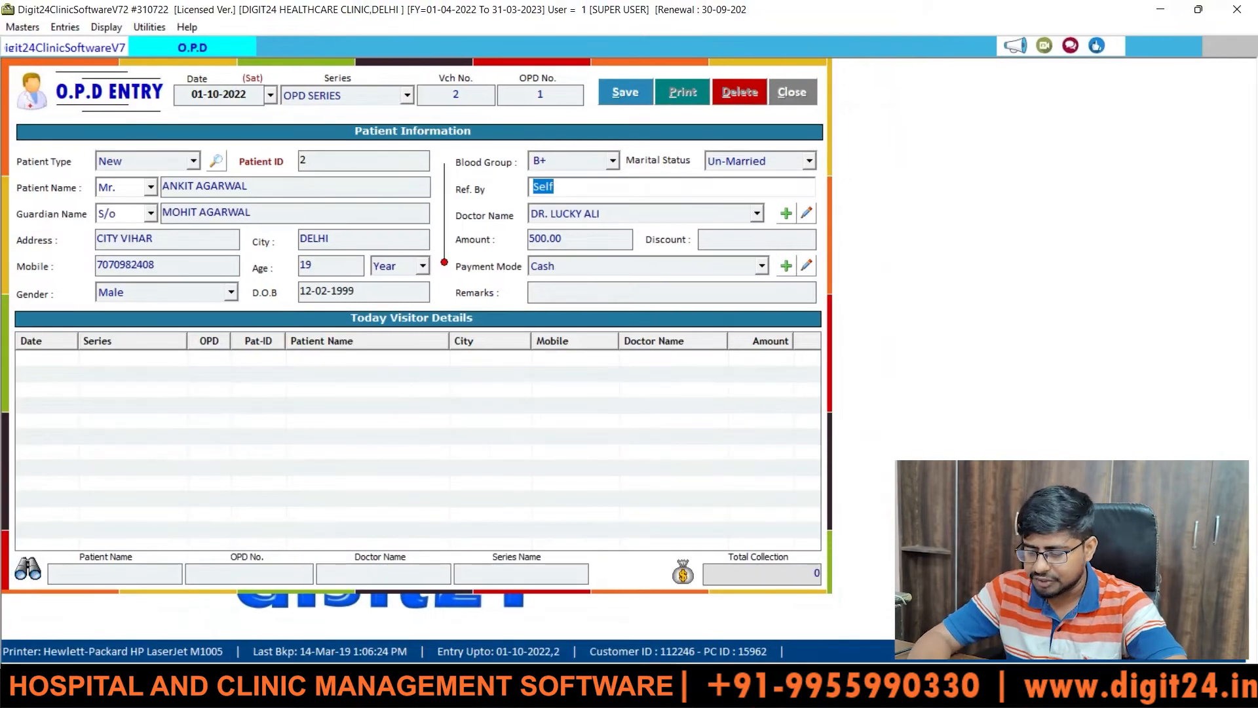
- Pick a different consulting doctor, leaving the 500.00 amount, no discount and Cash payment mode
key("Return")
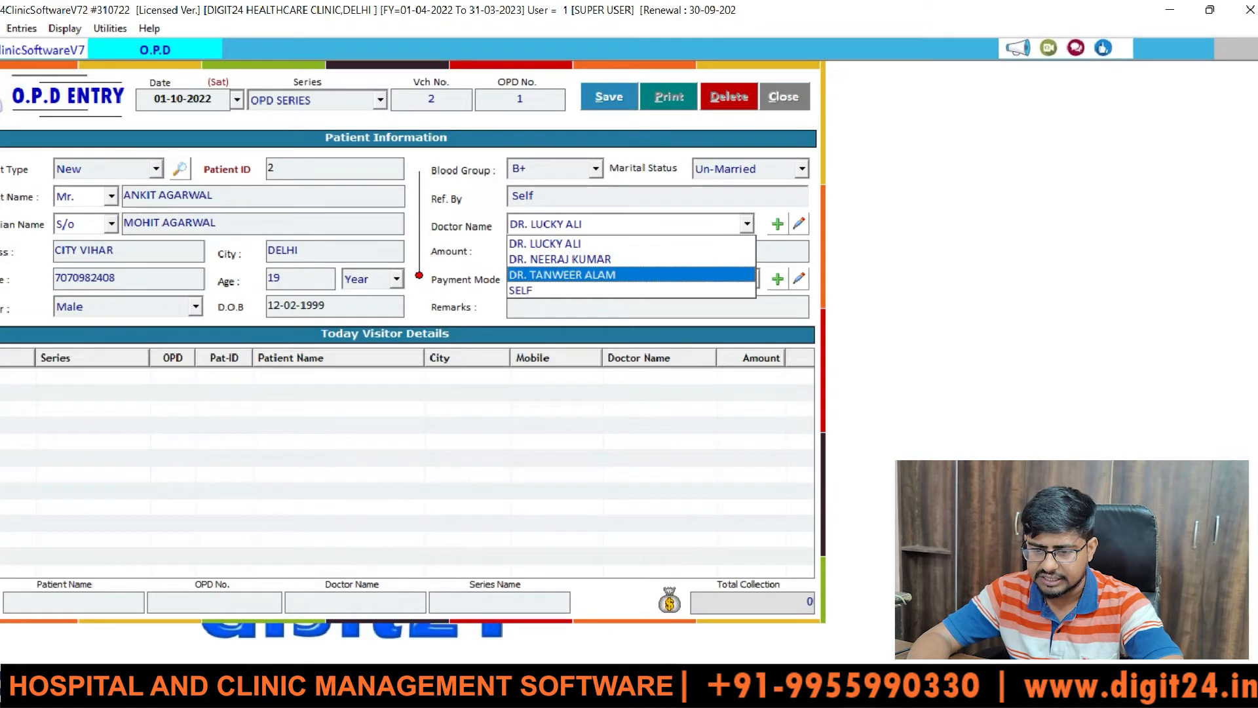
key("Return")
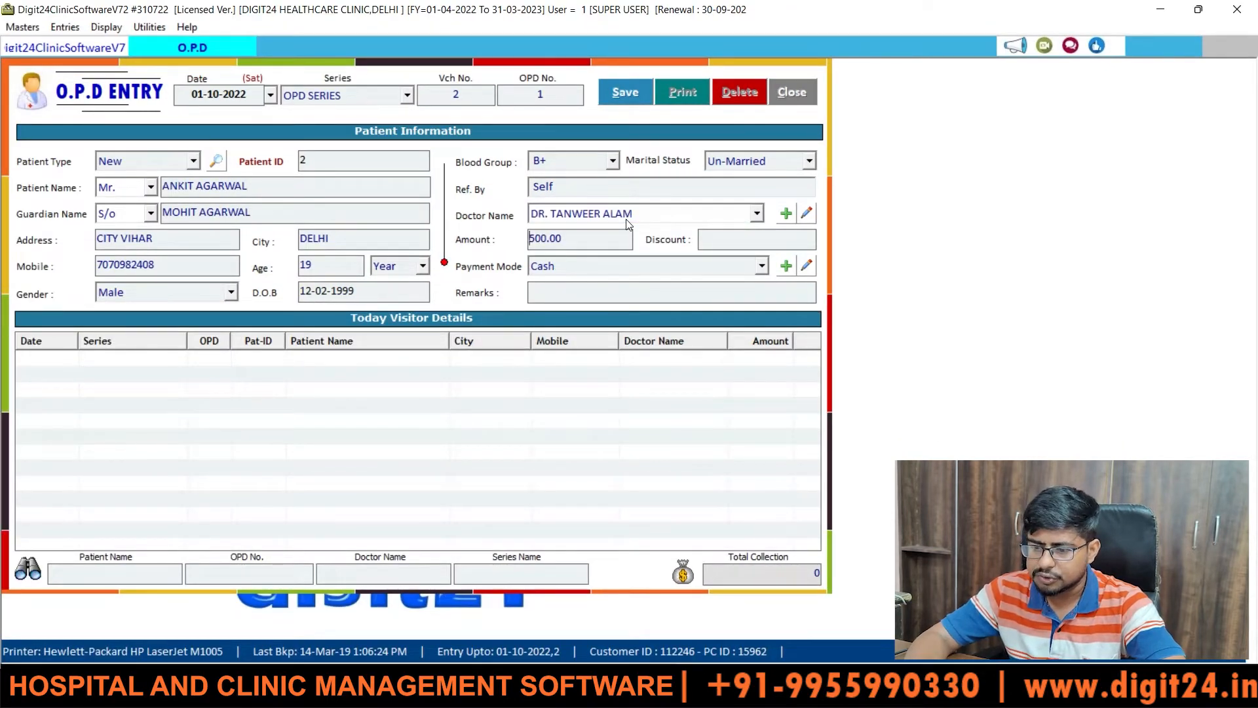
key("Return")
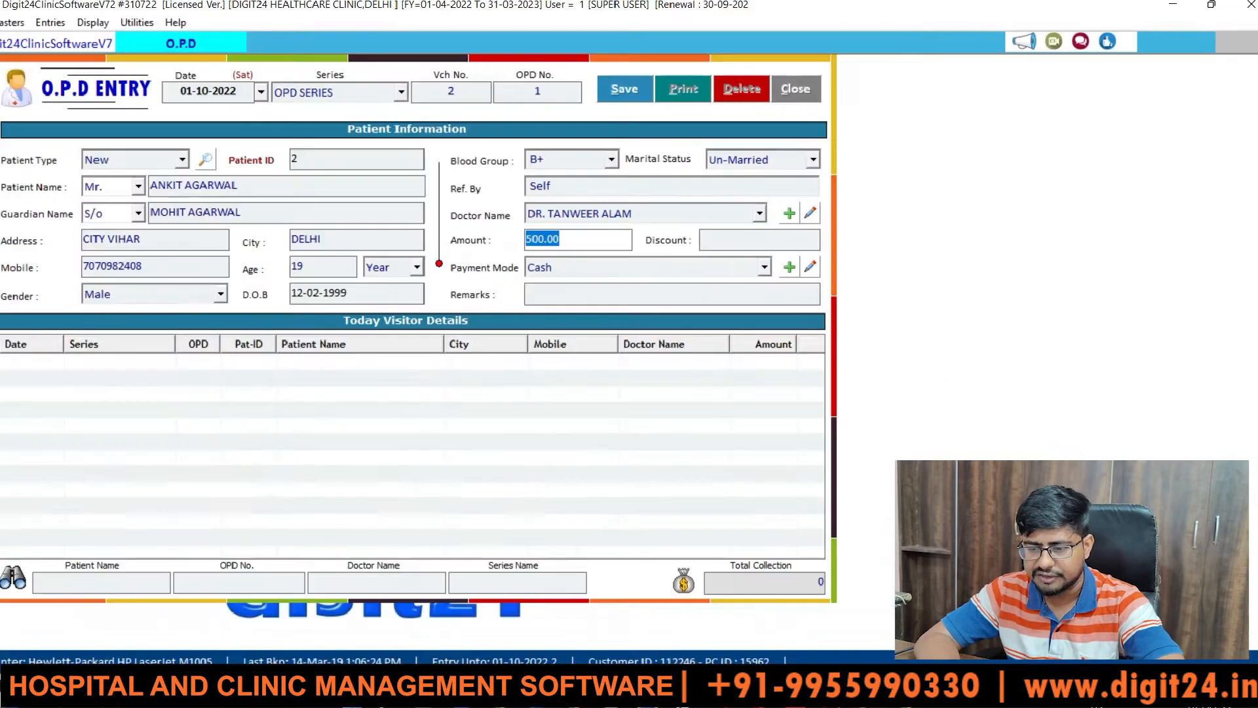
left_click(592, 244)
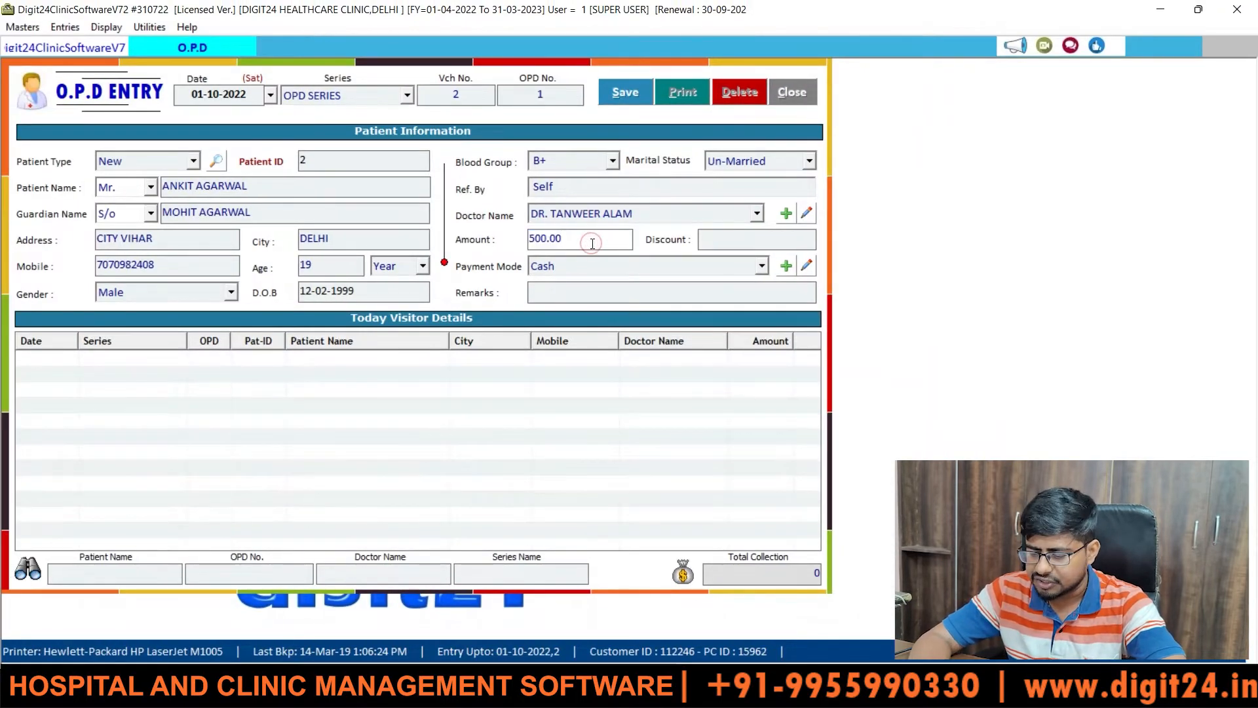
left_click(716, 246)
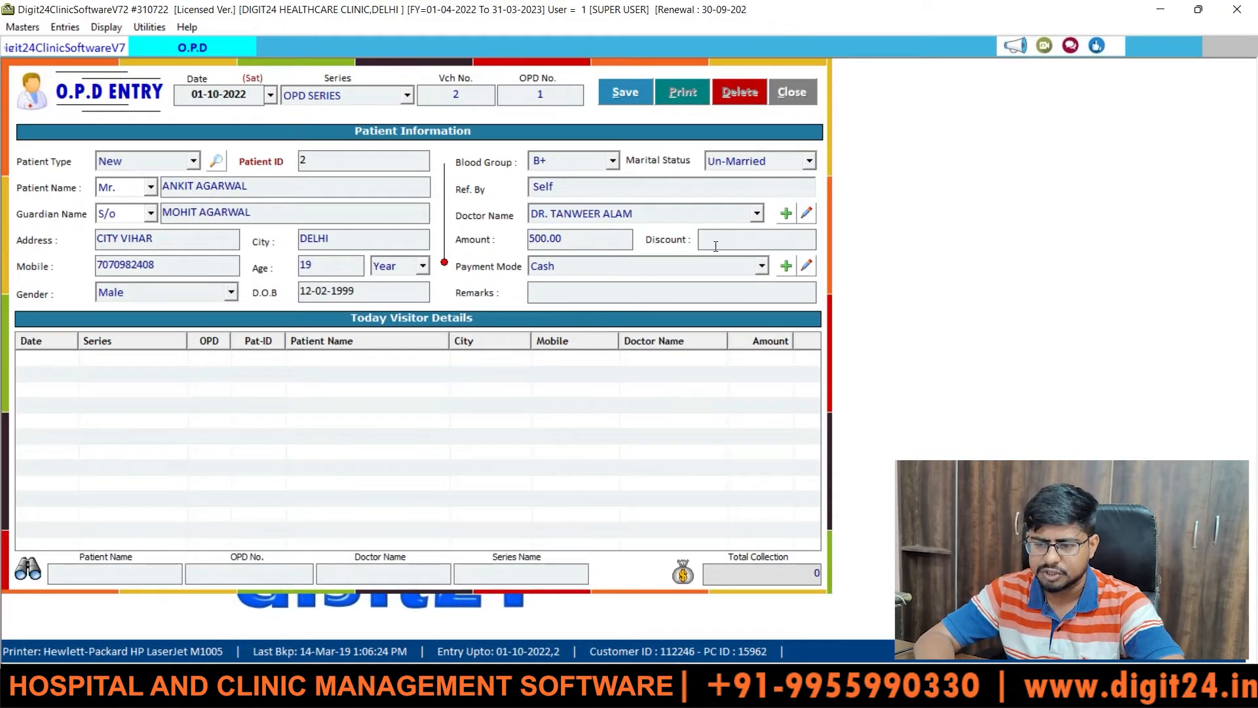
key("Return")
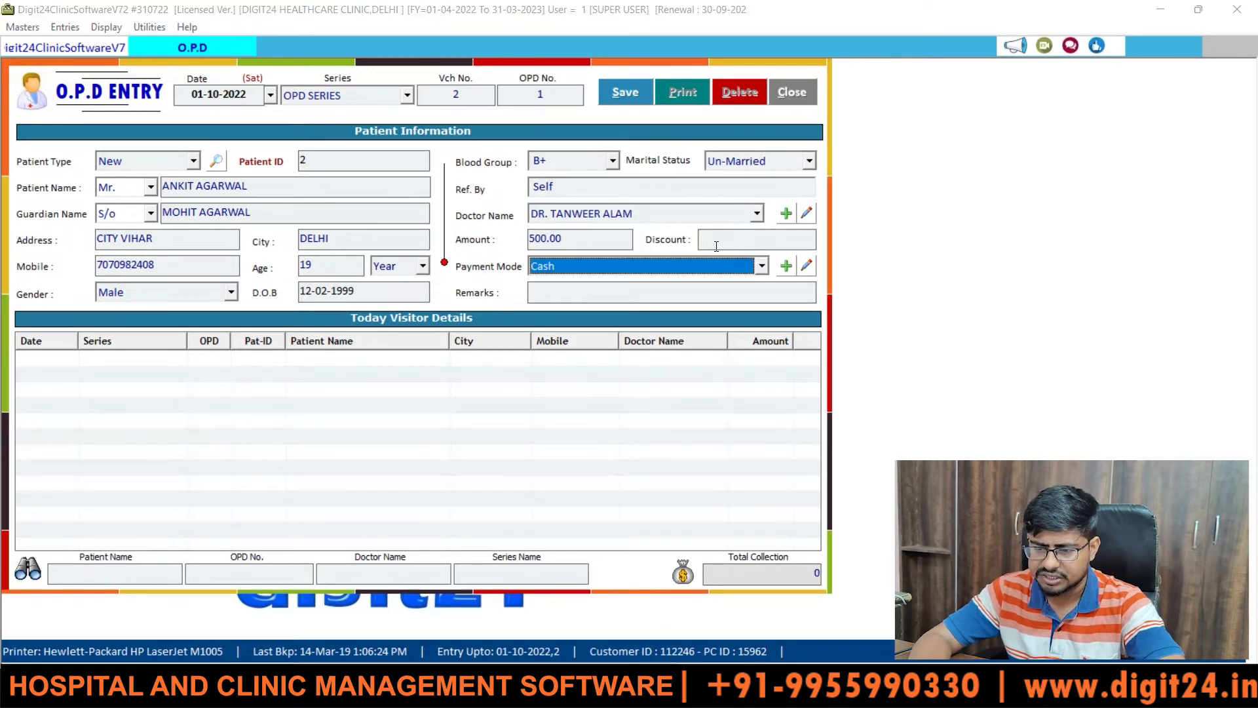
left_click(762, 266)
left_click(737, 269)
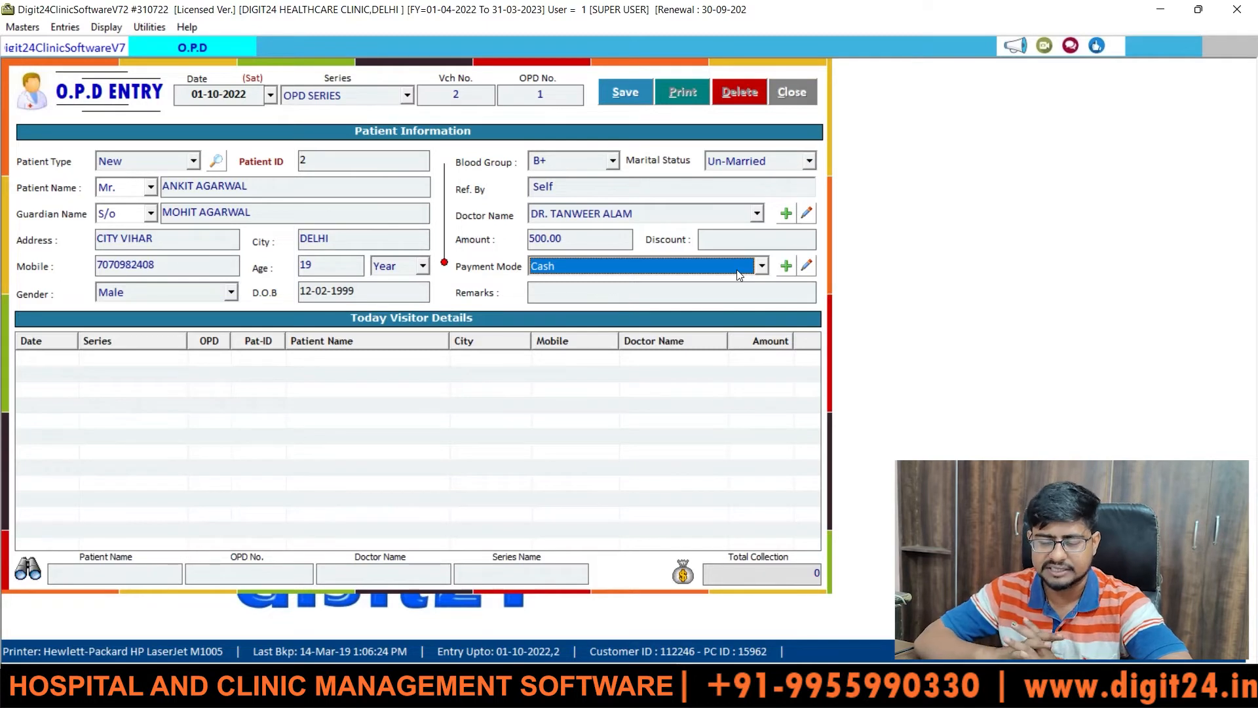
- Enter the remark FEVER and save the OPD entry
key("Return")
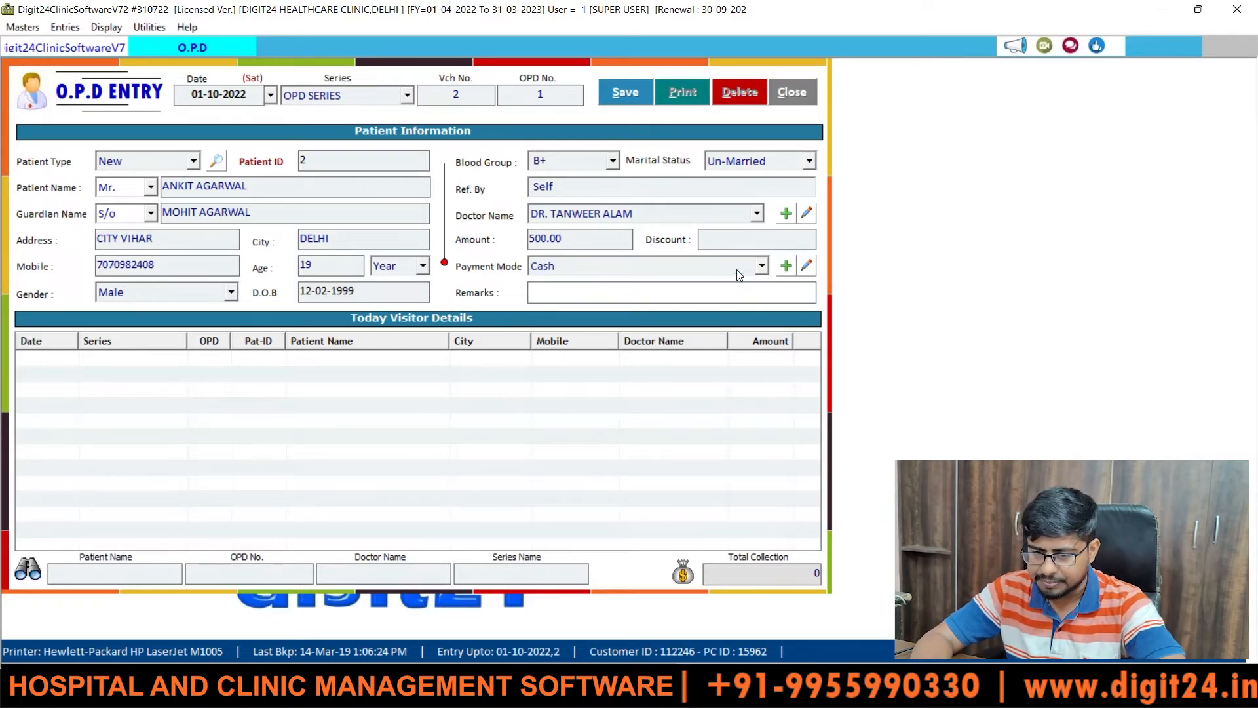
type("FEVER")
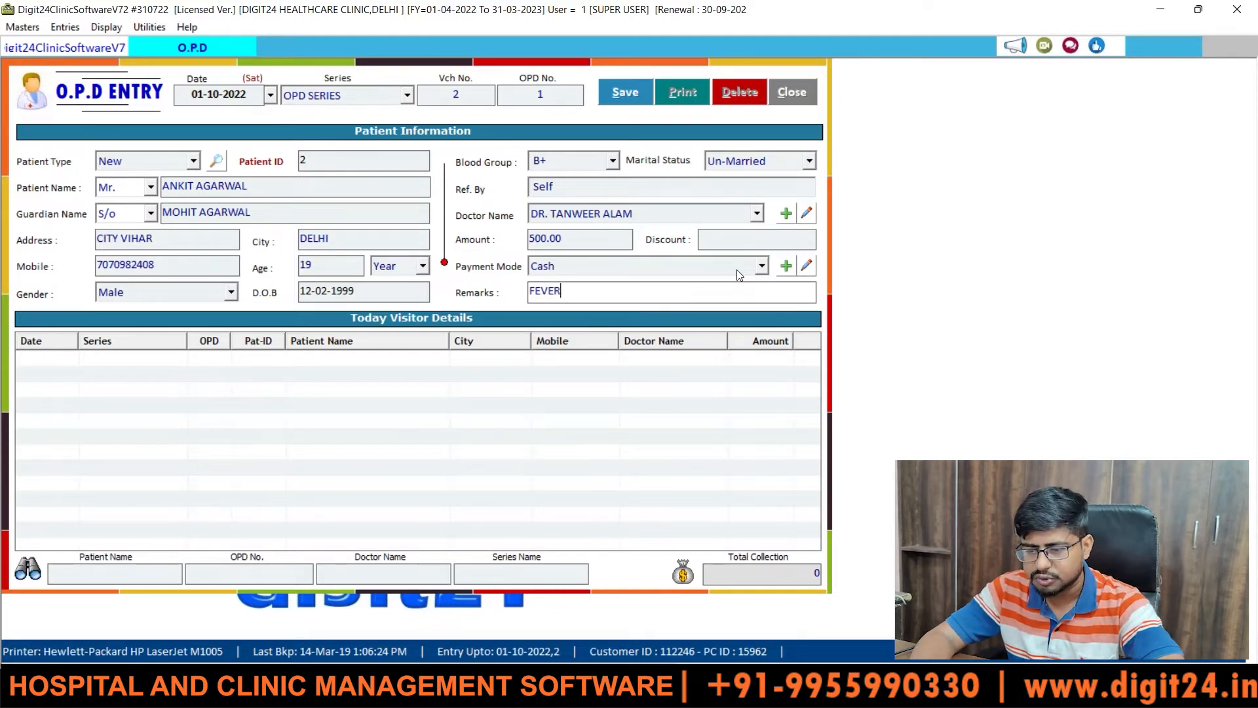
key("Return")
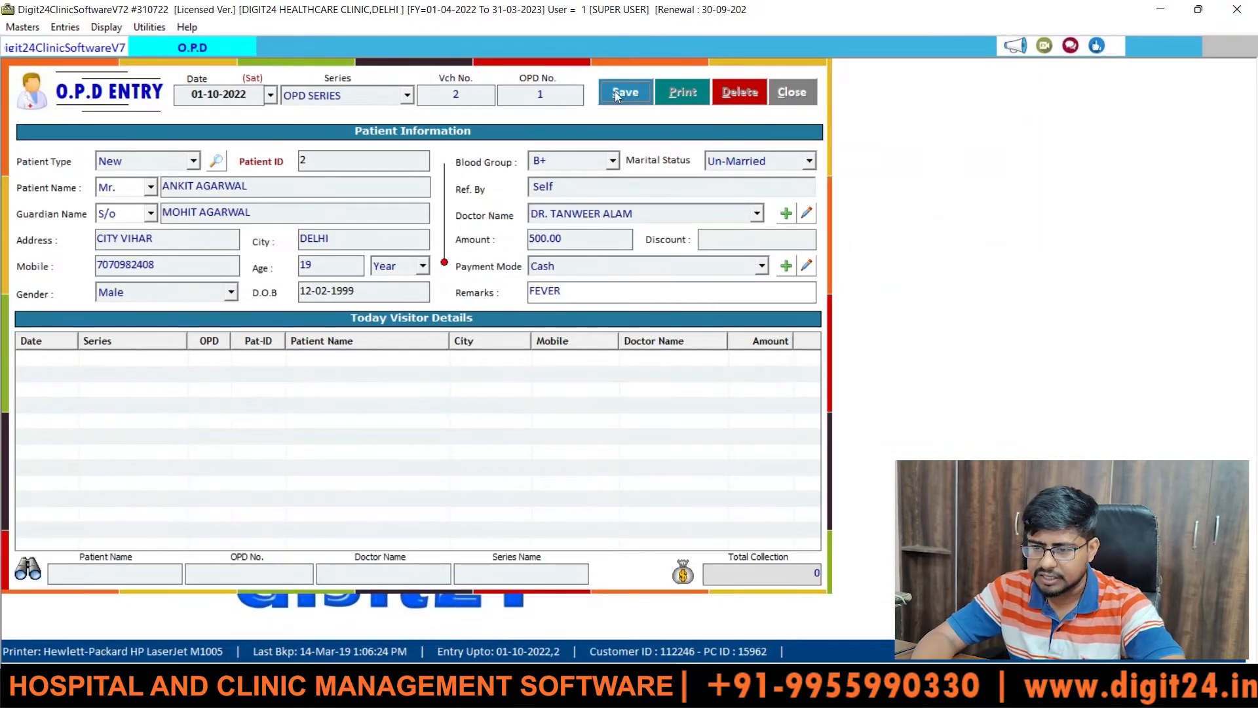
left_click(616, 96)
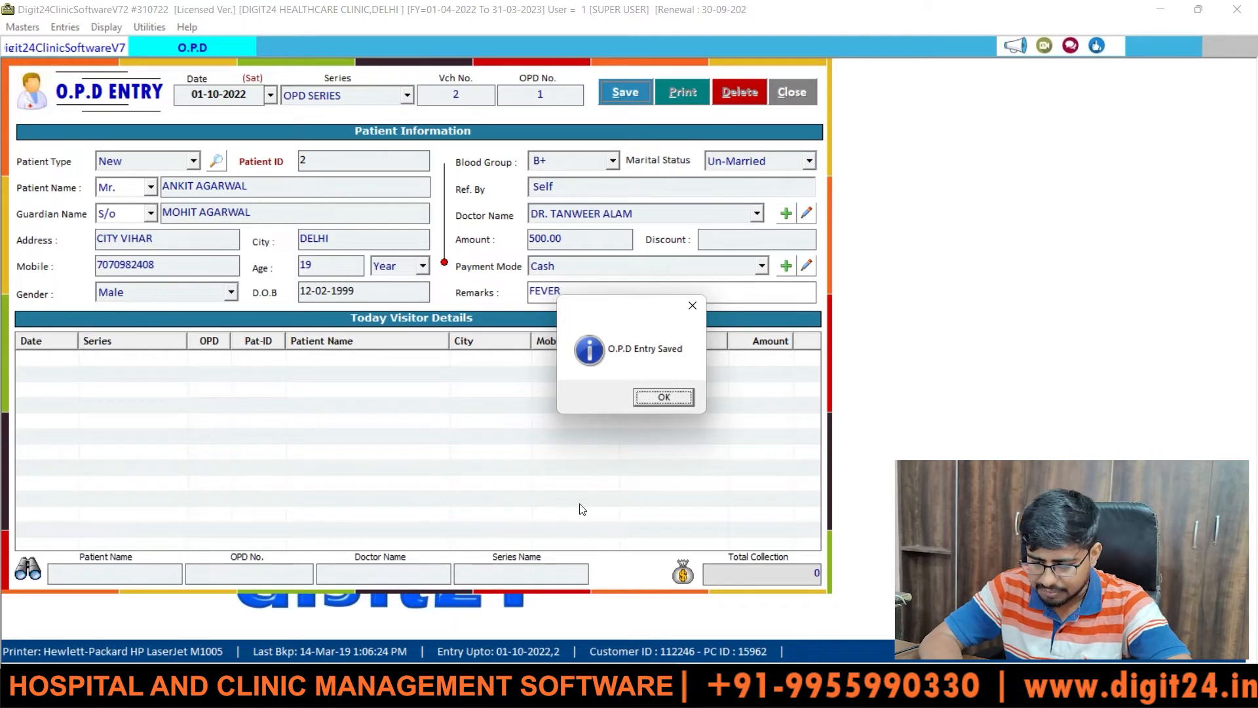
- In Chrome's Digit24 Health Care tab, go to OPD - Out Patient and open Add Patient
mouse_move(584, 646)
left_click(645, 613)
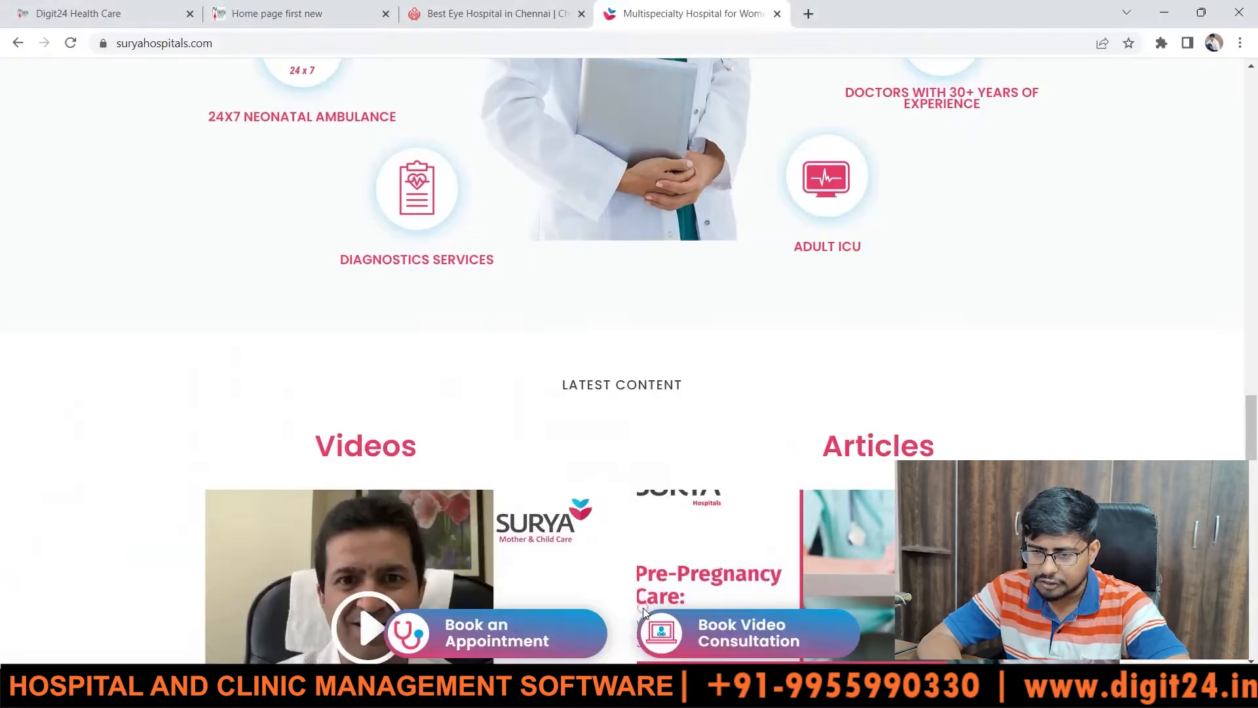
key("ctrl+1")
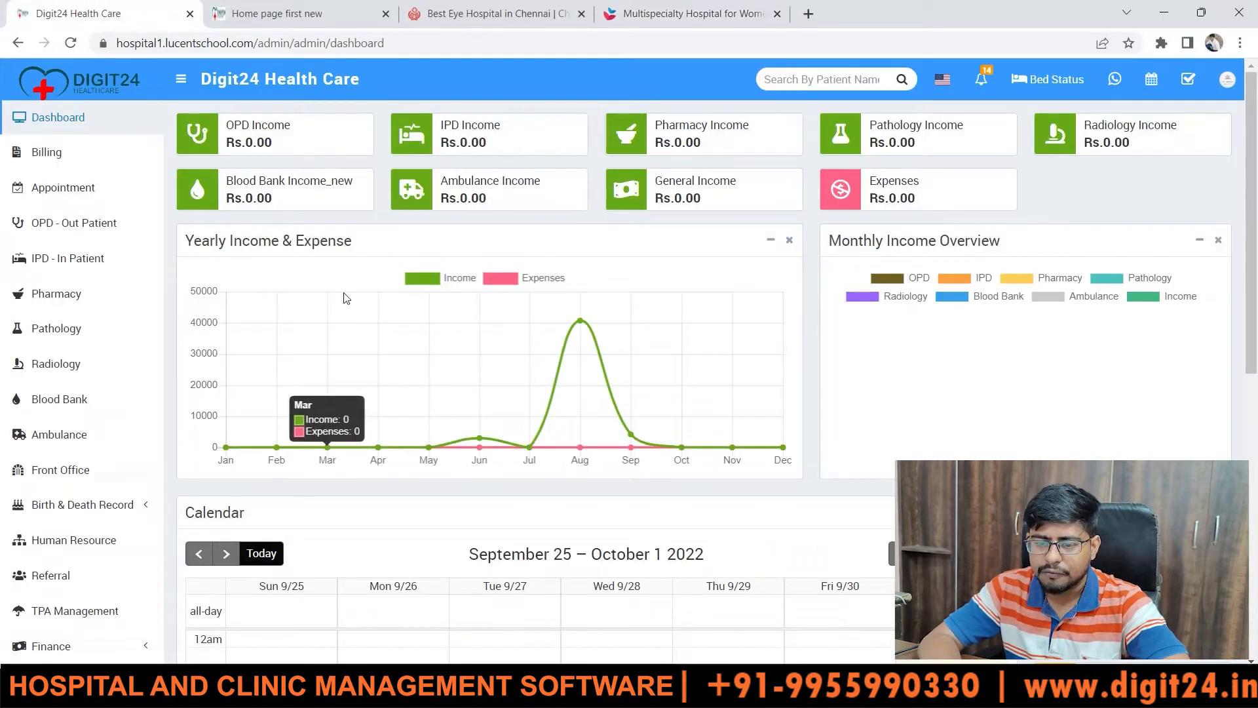
left_click(86, 222)
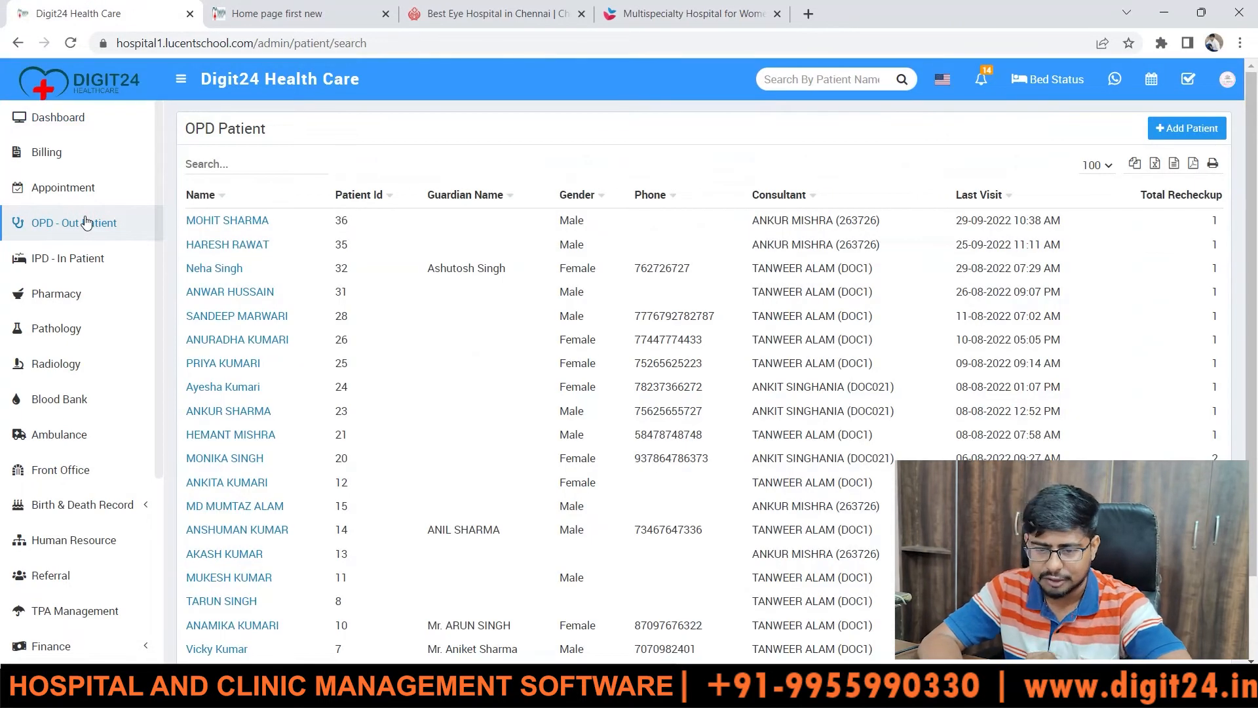
left_click(1191, 126)
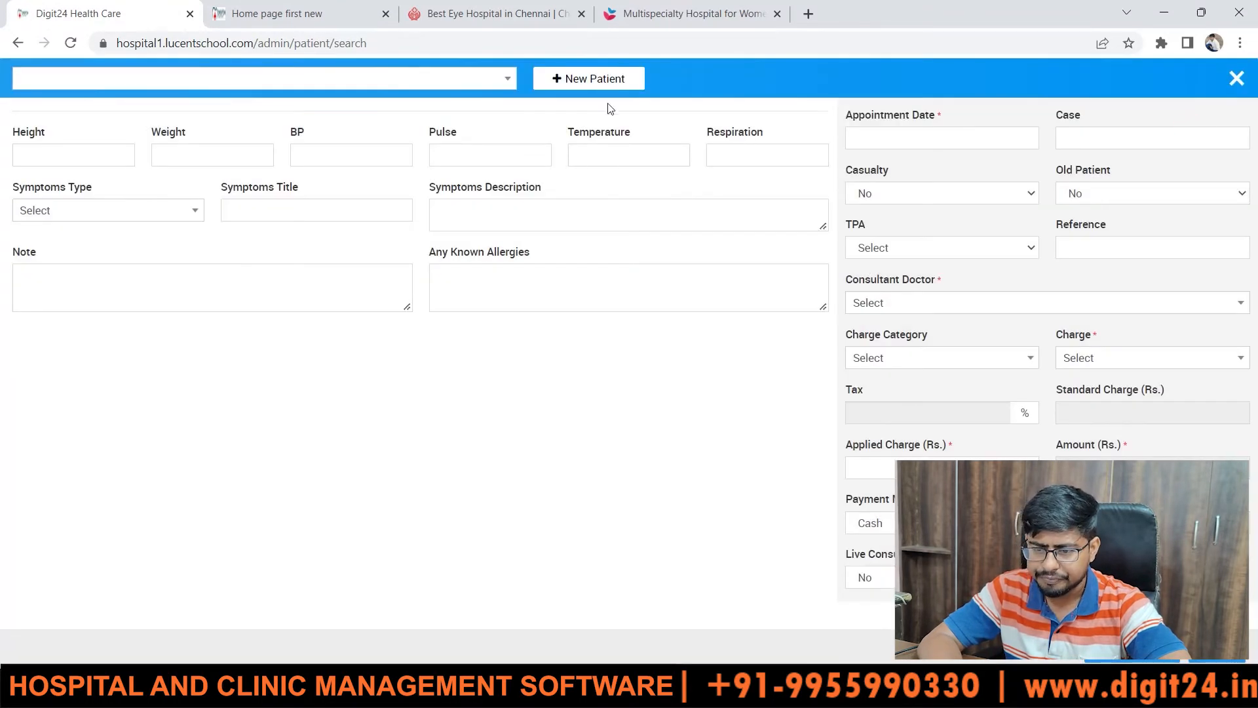
- Open and close the existing-patient search, then switch to another hospital website
left_click(449, 80)
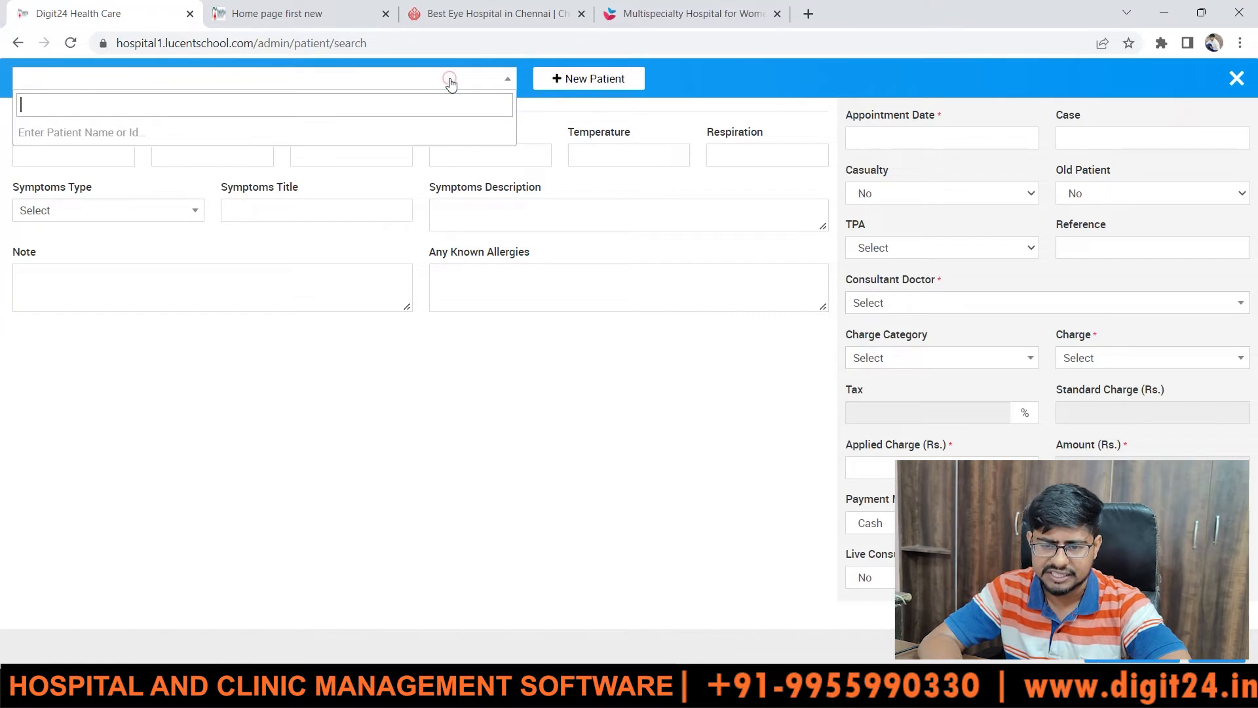
left_click(554, 118)
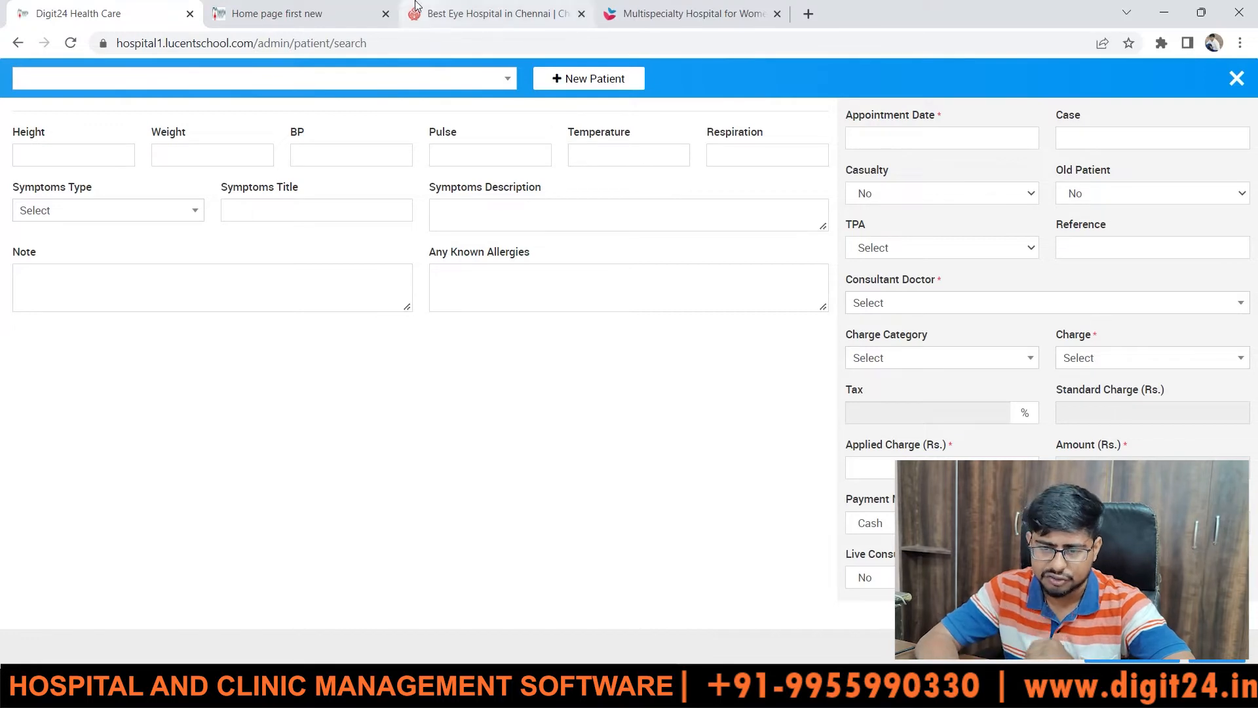
left_click(324, 9)
- Look at the eye and multispecialty hospital sites, then acknowledge the clinic's OPD Entry Saved message
left_click(469, 5)
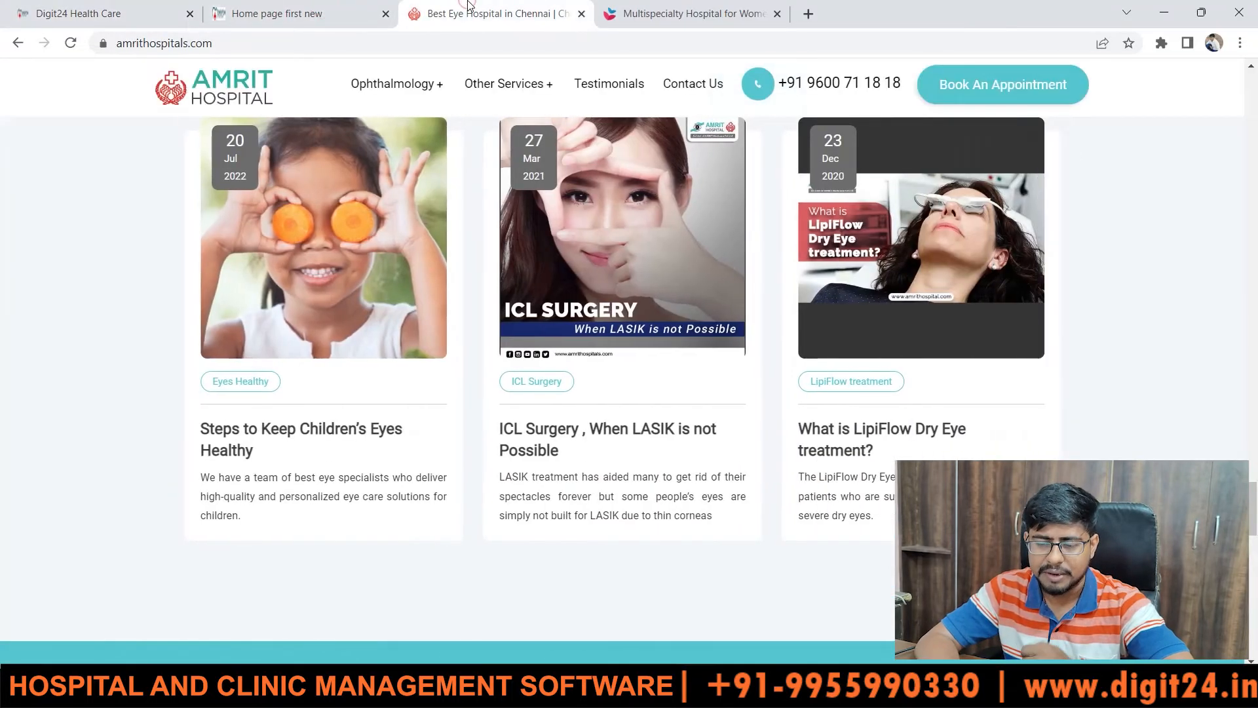
left_click(621, 5)
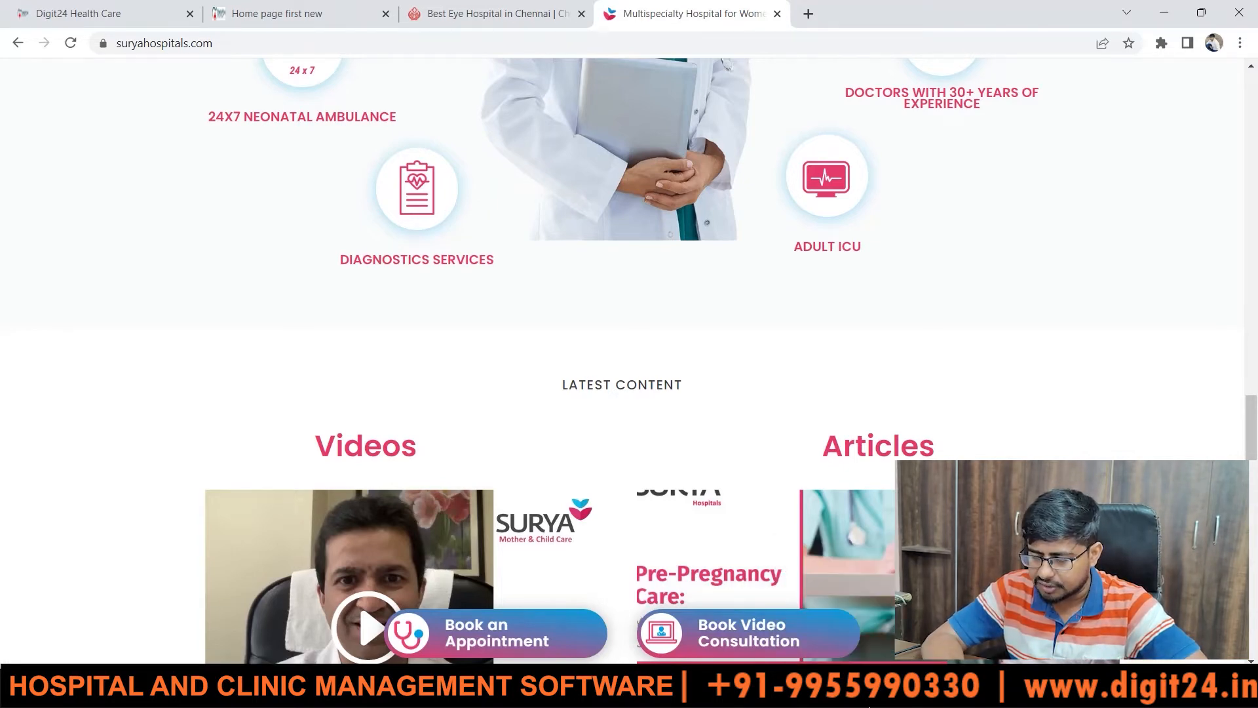
left_click(870, 701)
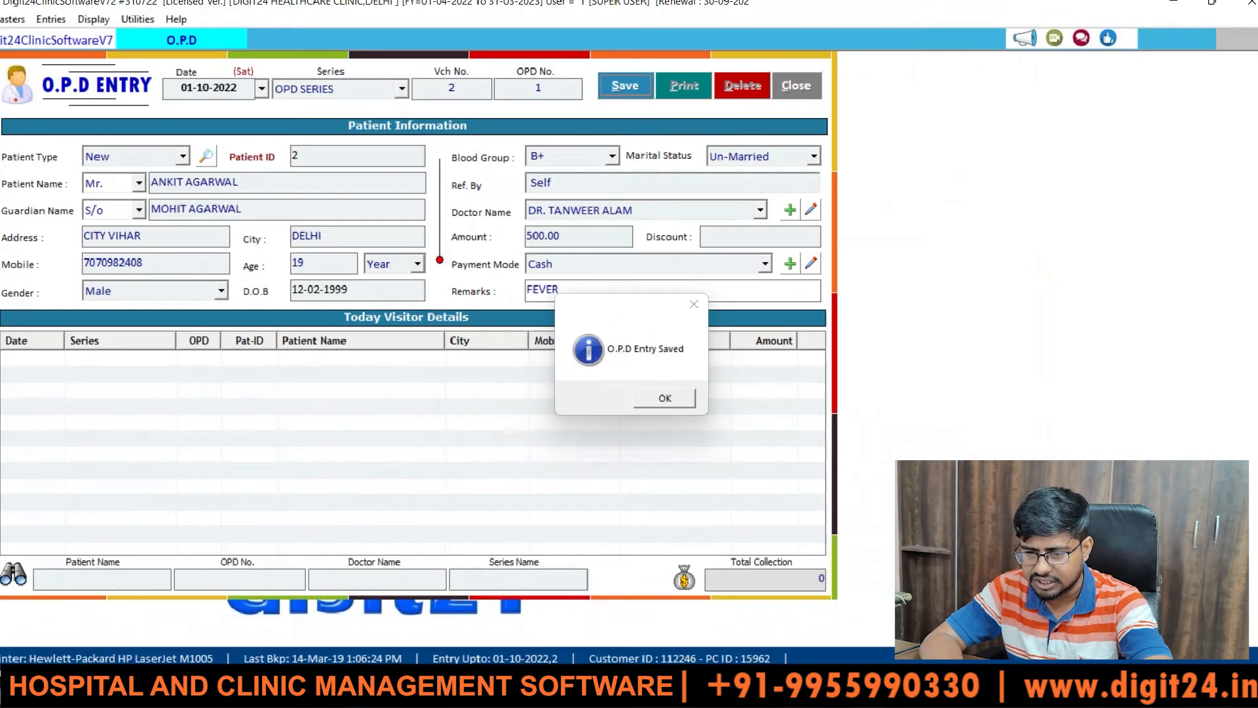
left_click(685, 404)
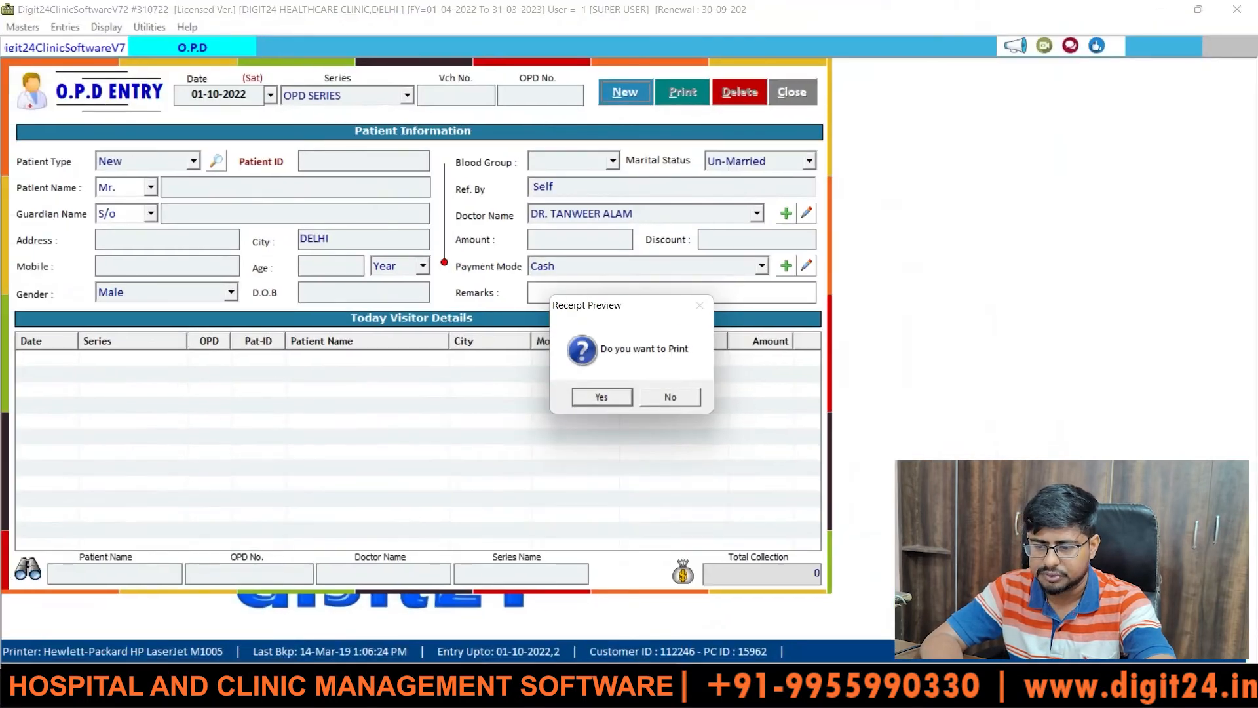
- Accept the receipt preview, view the OPD Slip, then close the preview
left_click(592, 398)
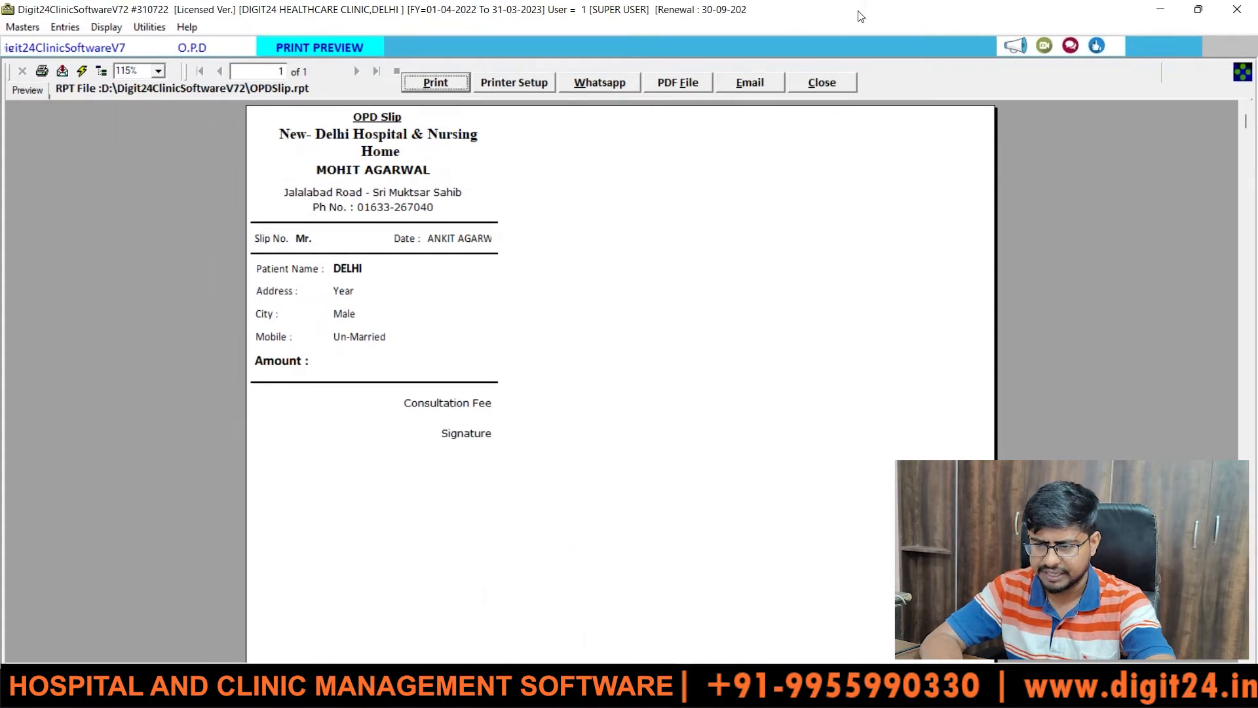
left_click(835, 81)
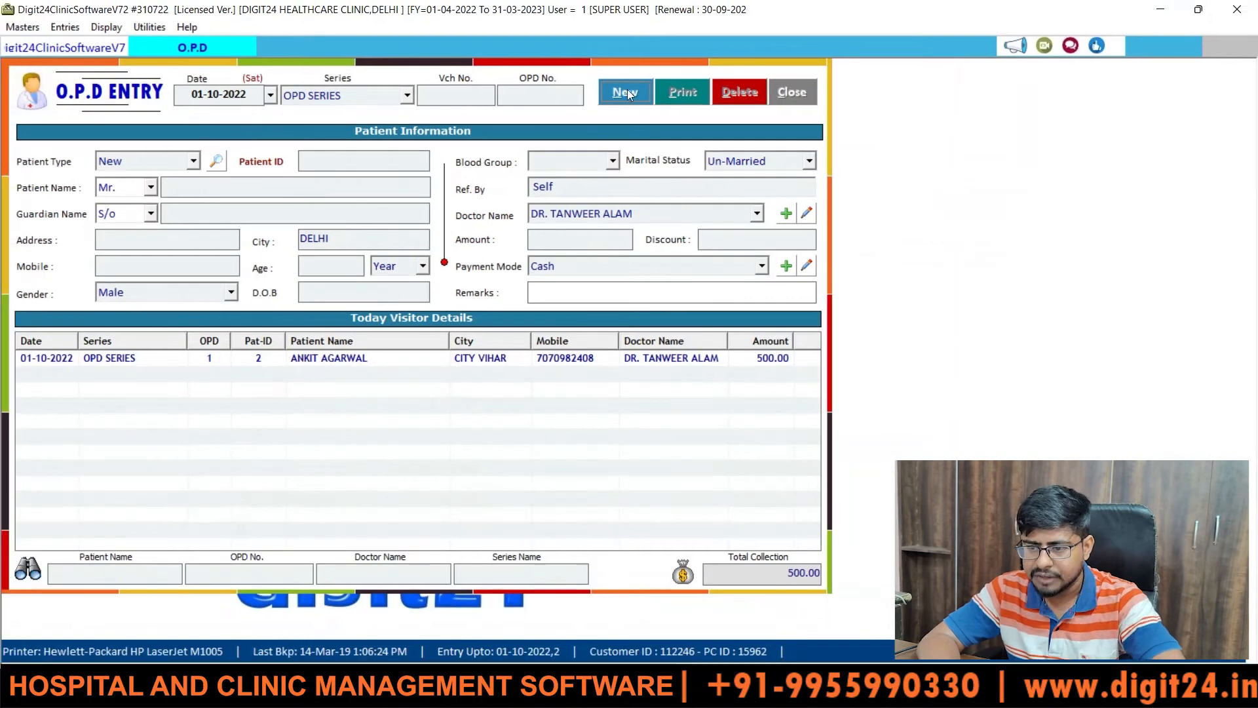
- Start a new OPD entry, accepting the date, OPD SERIES, OPD number and patient type New
left_click(625, 92)
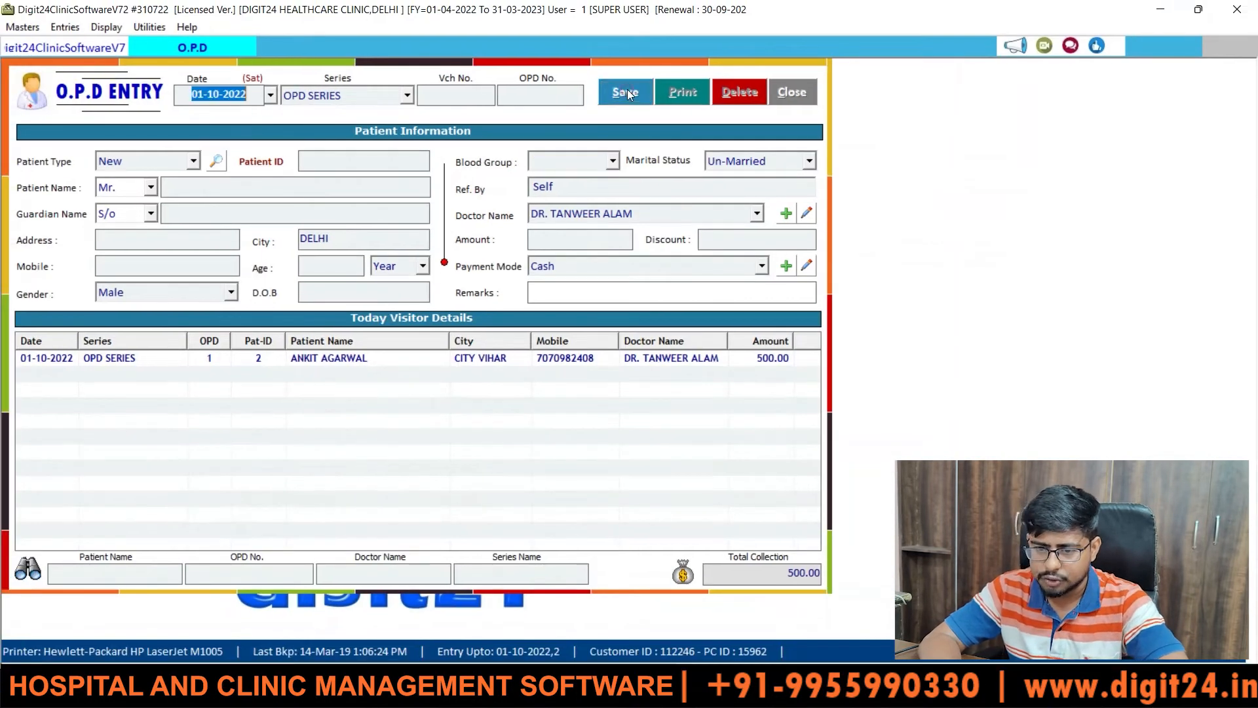
key("Return")
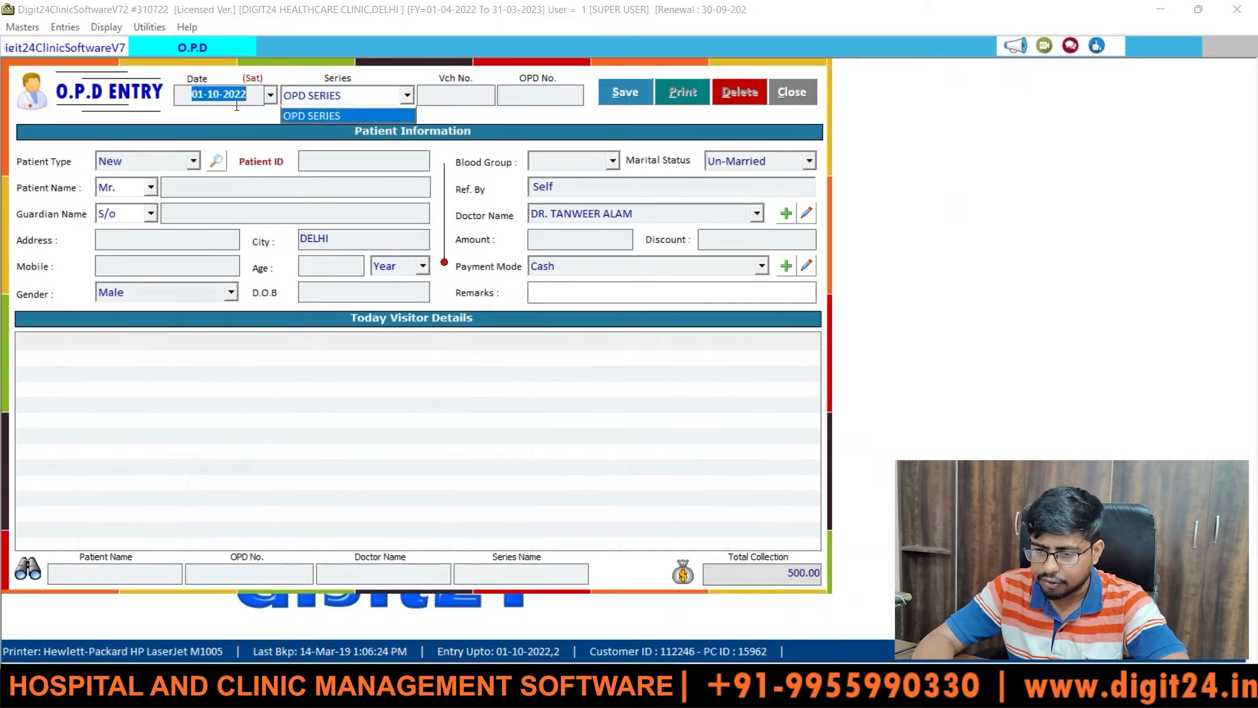
key("Return")
key("Return")
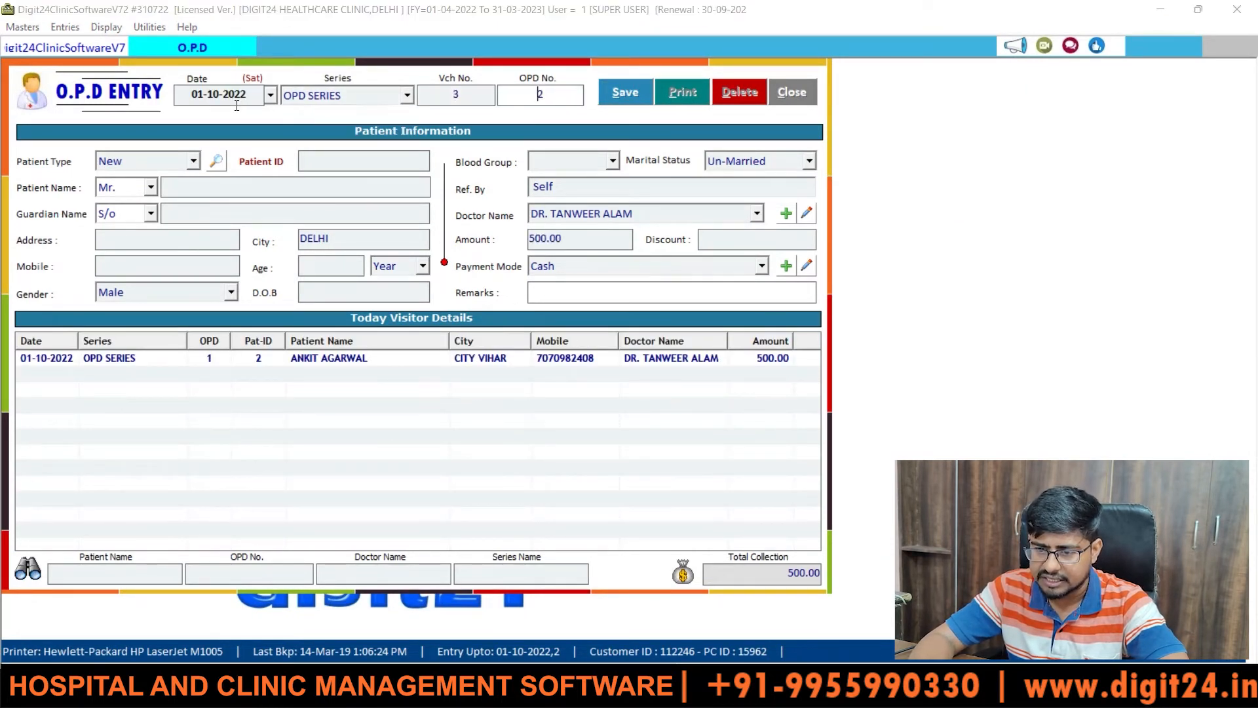
key("Return")
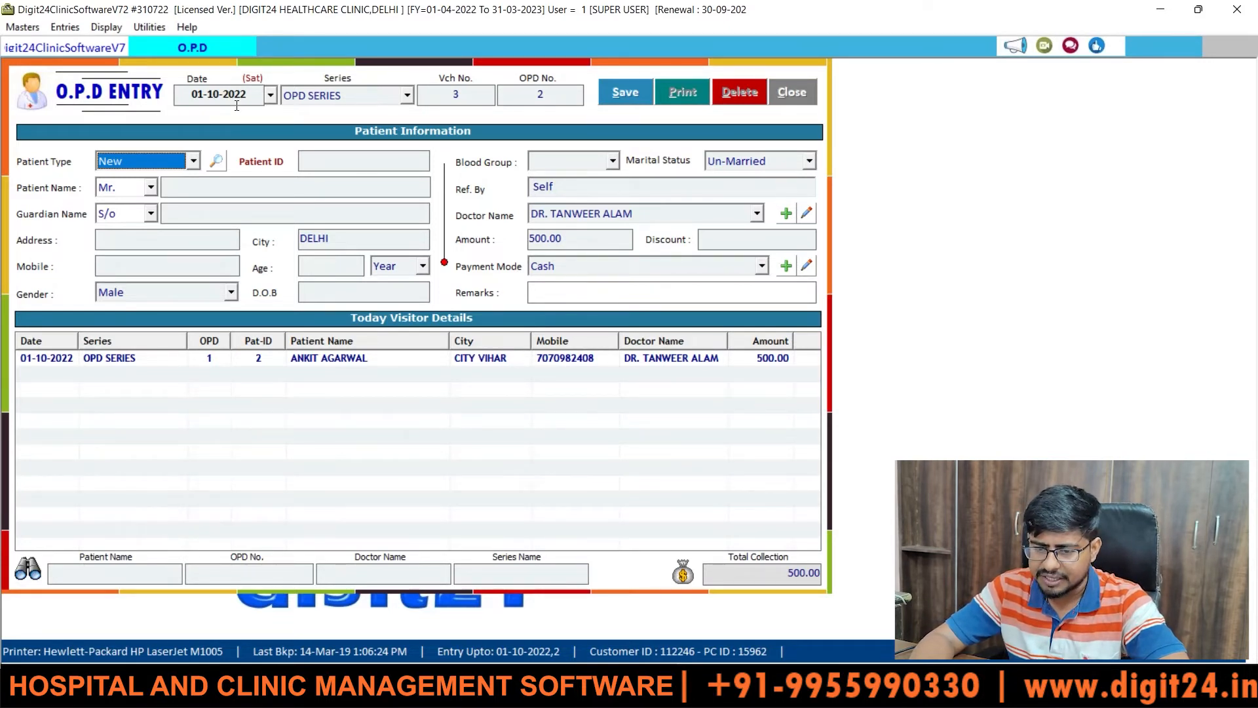
key("Return")
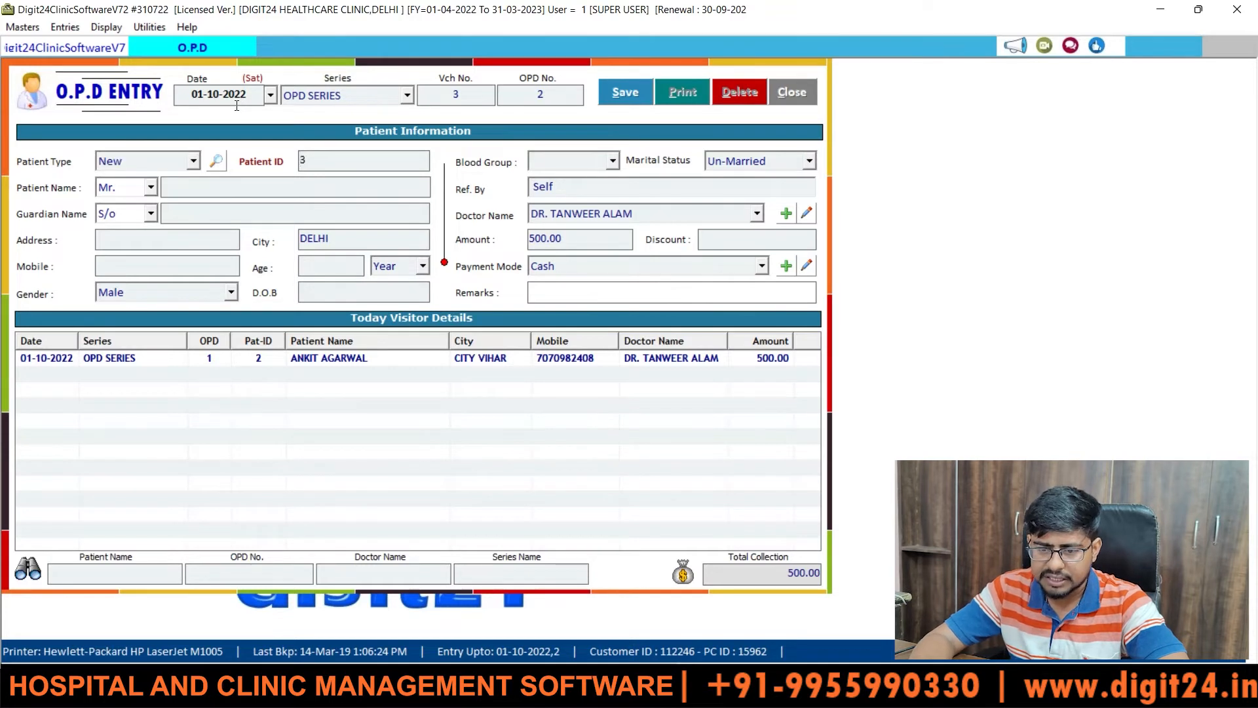
key("Return")
key("Return")
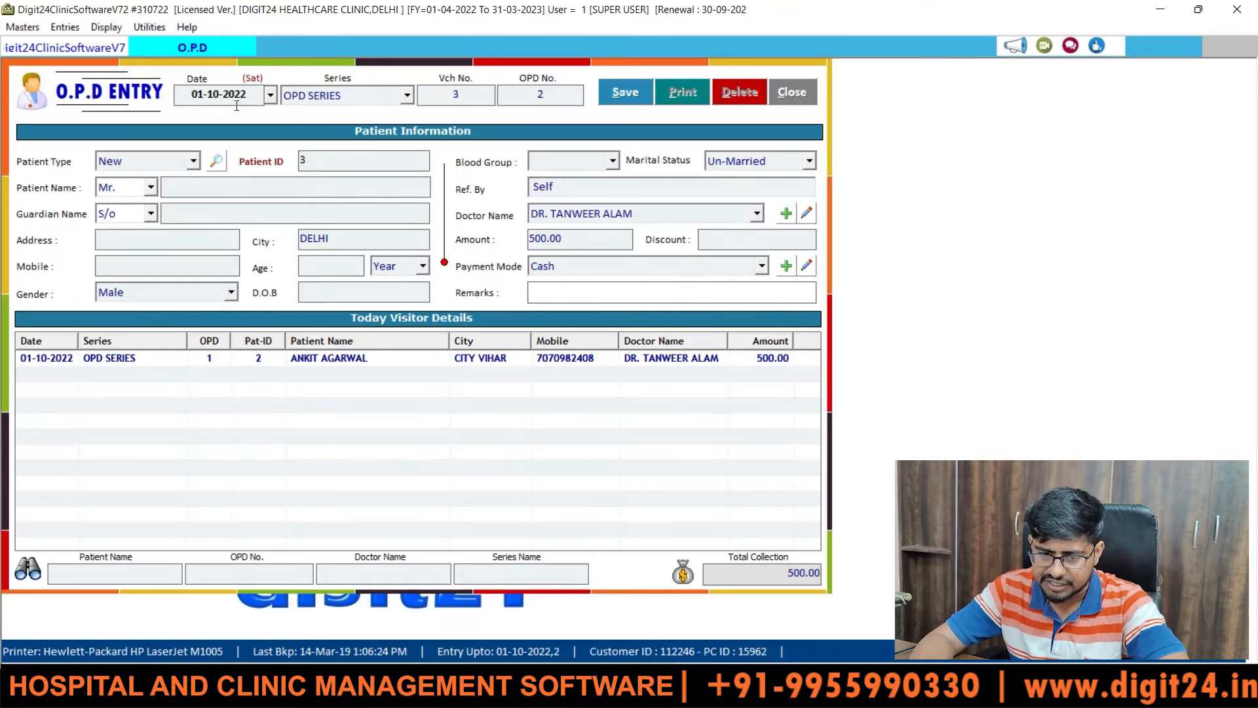
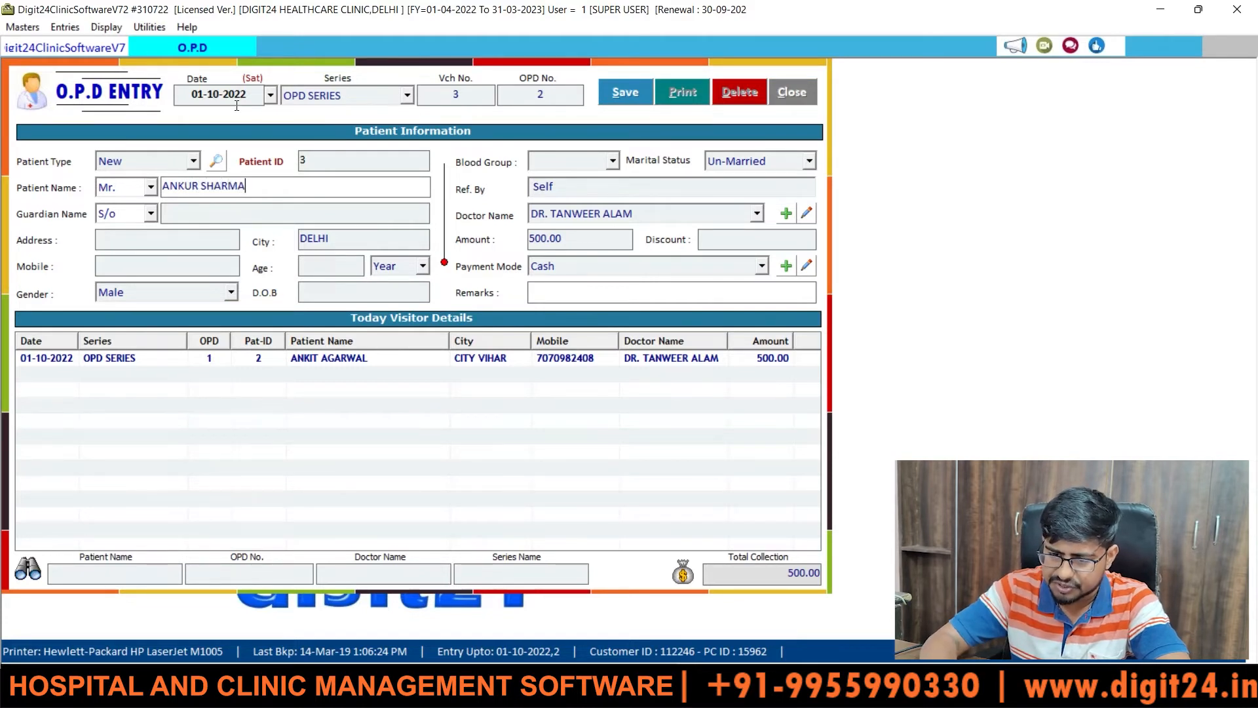
- Enter the patient's name, guardian's name, street address, and keep city DELHI
key("Return")
key("Return")
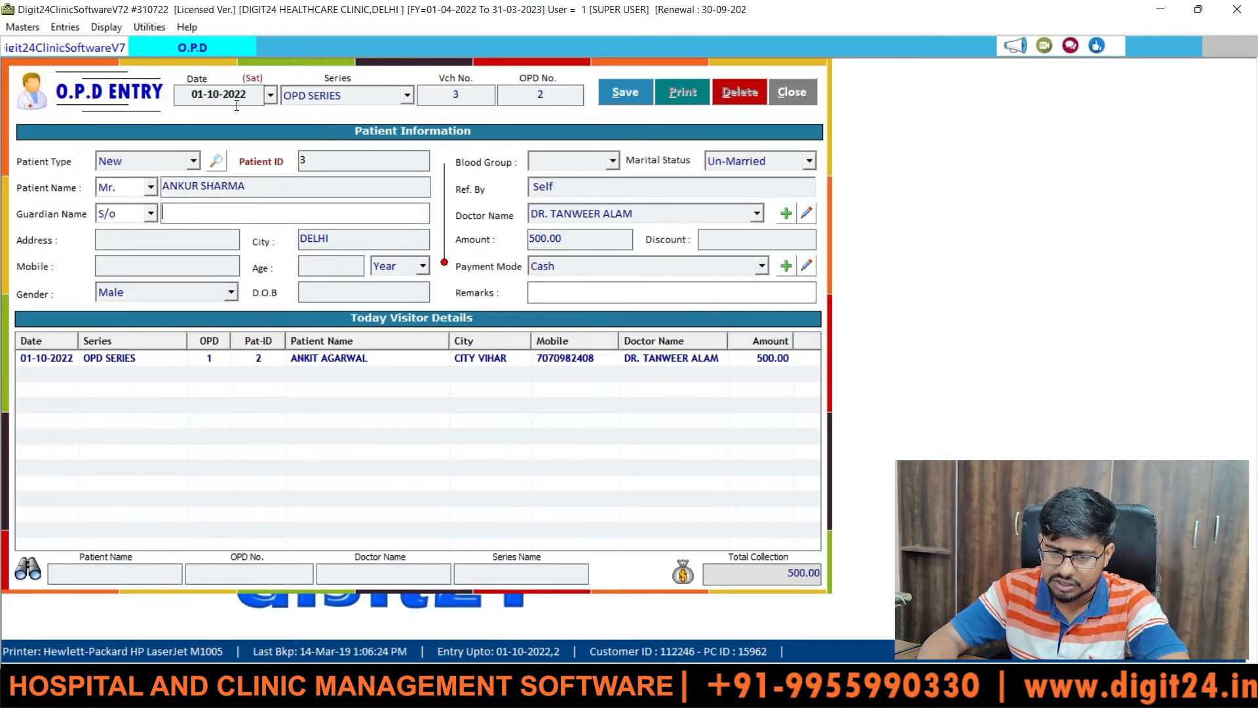
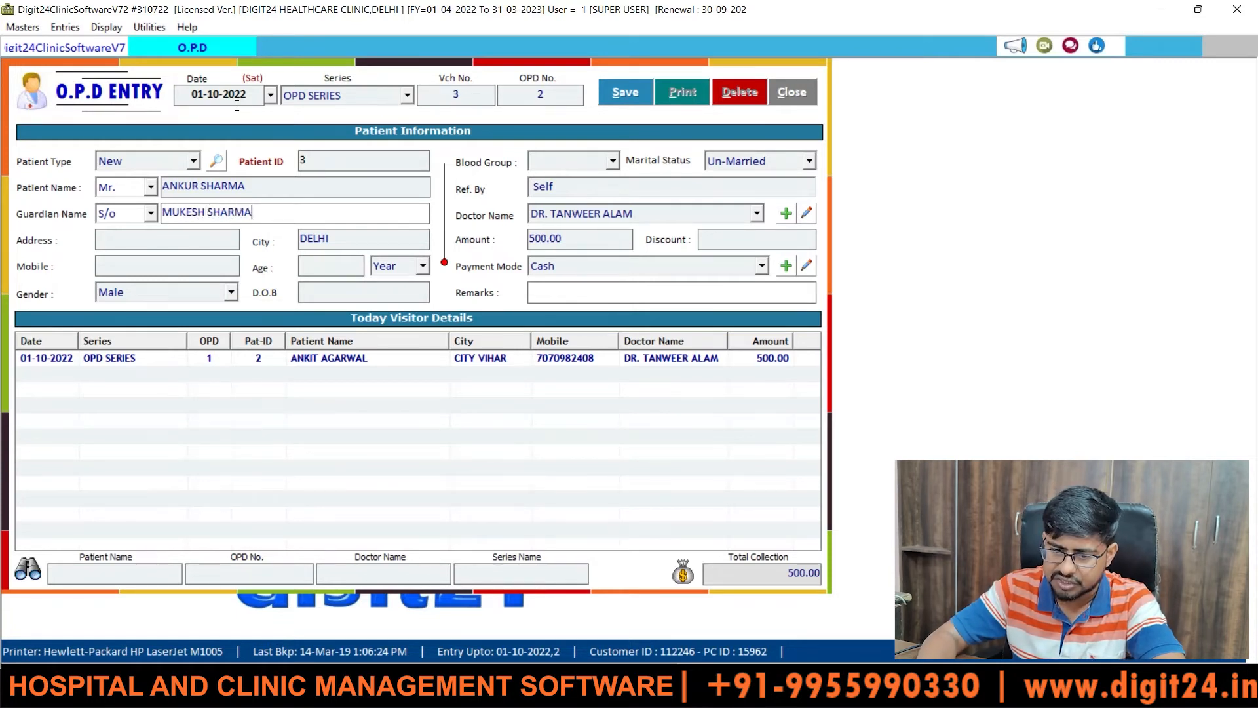
key("Return")
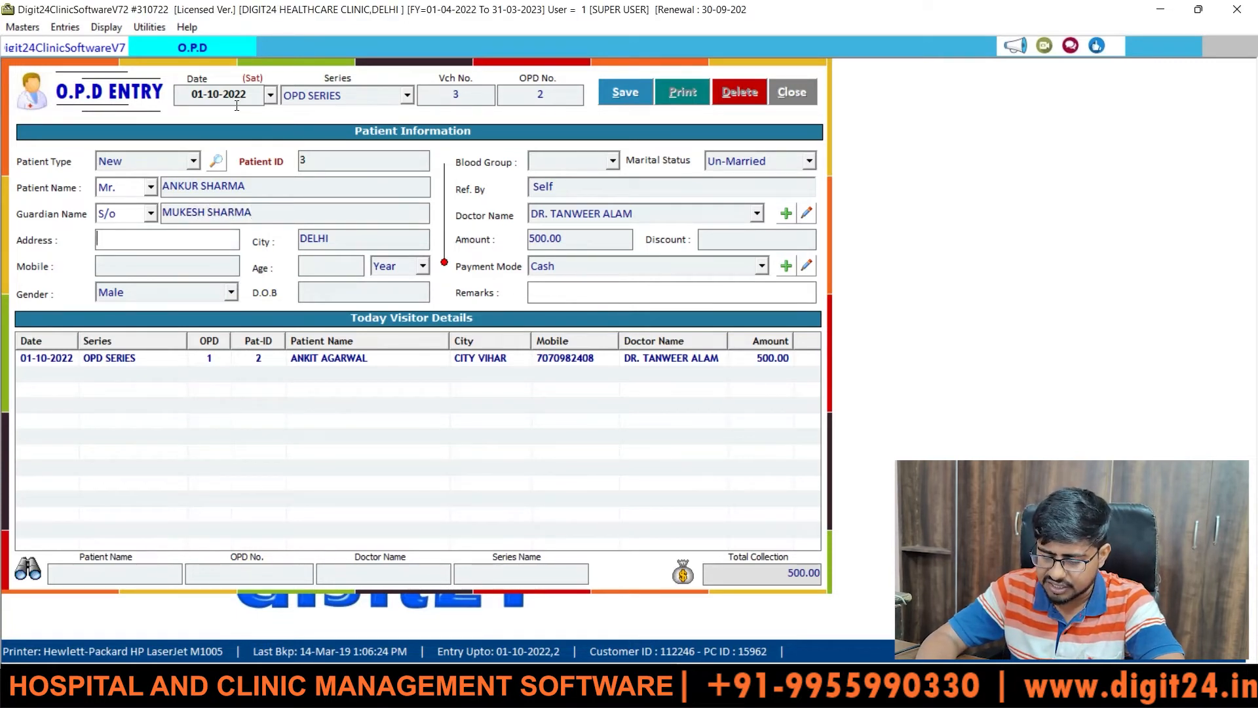
type("SOUTH CITY")
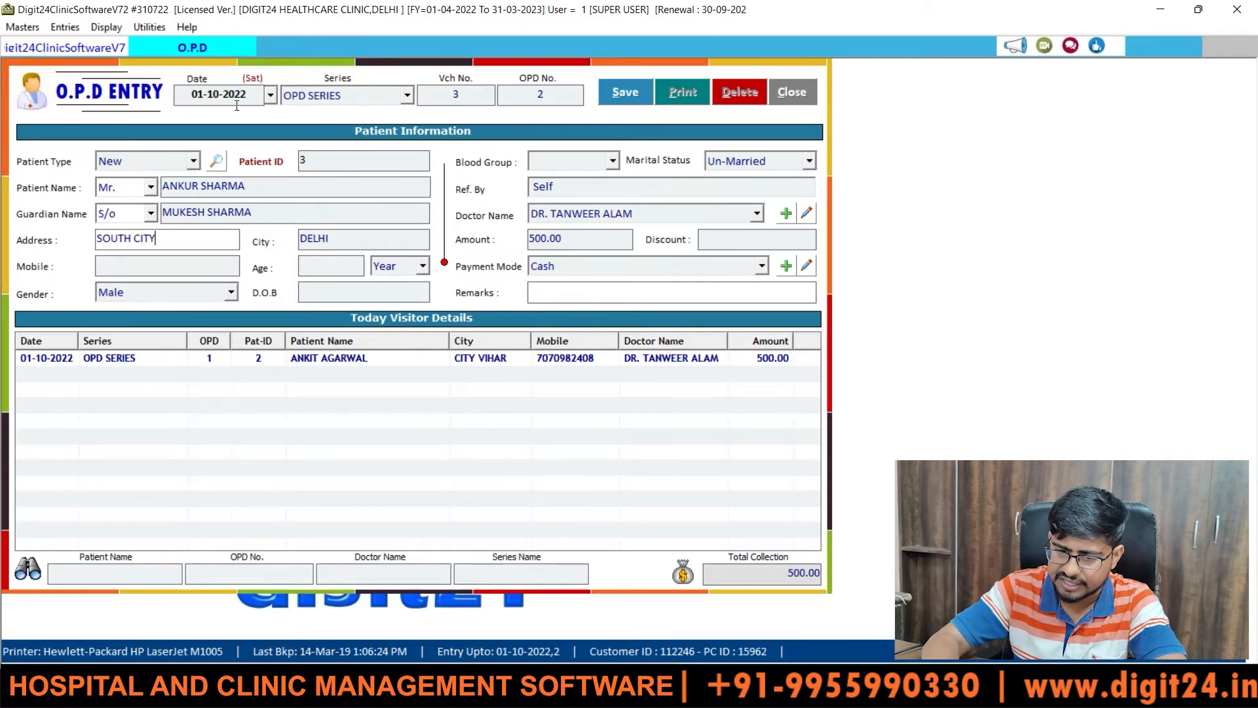
key("Return")
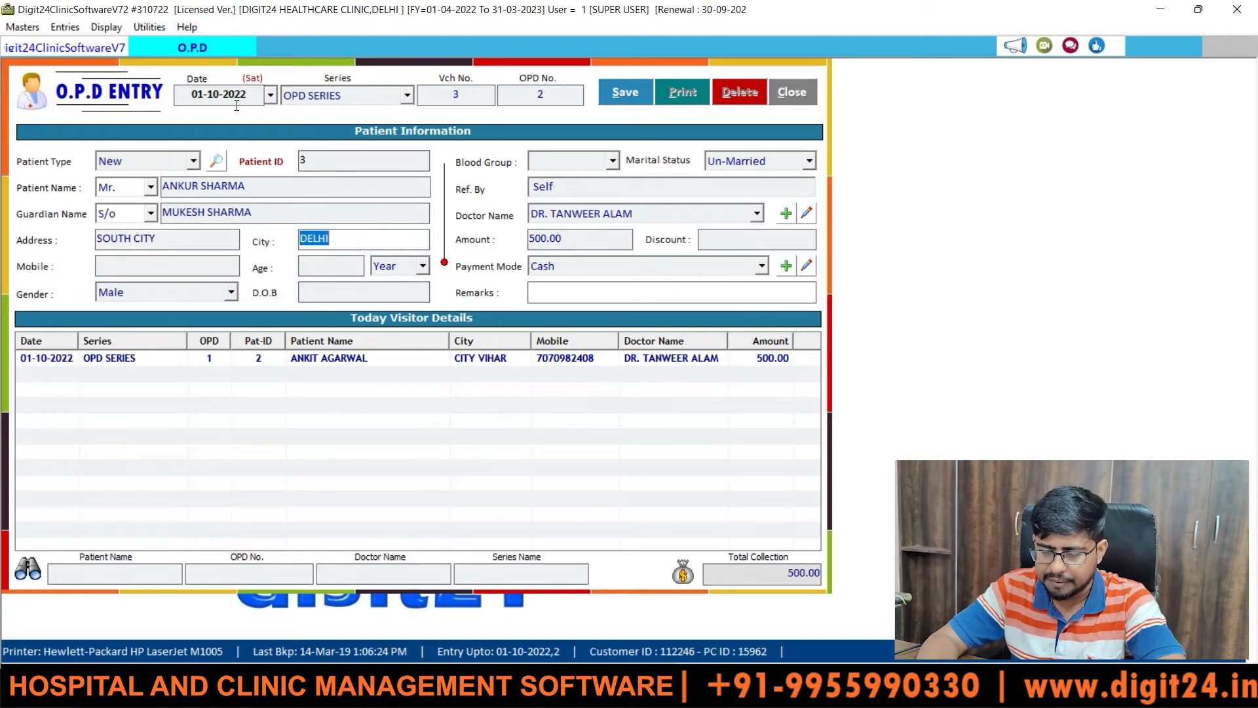
key("Return")
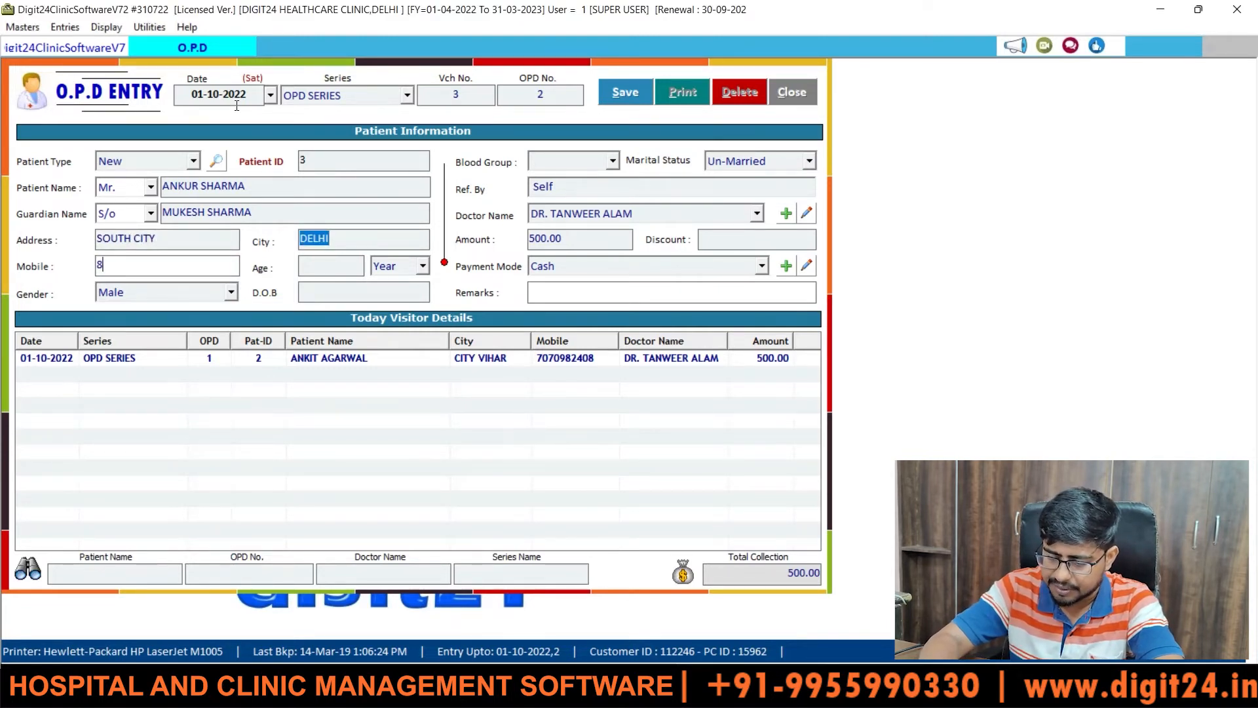
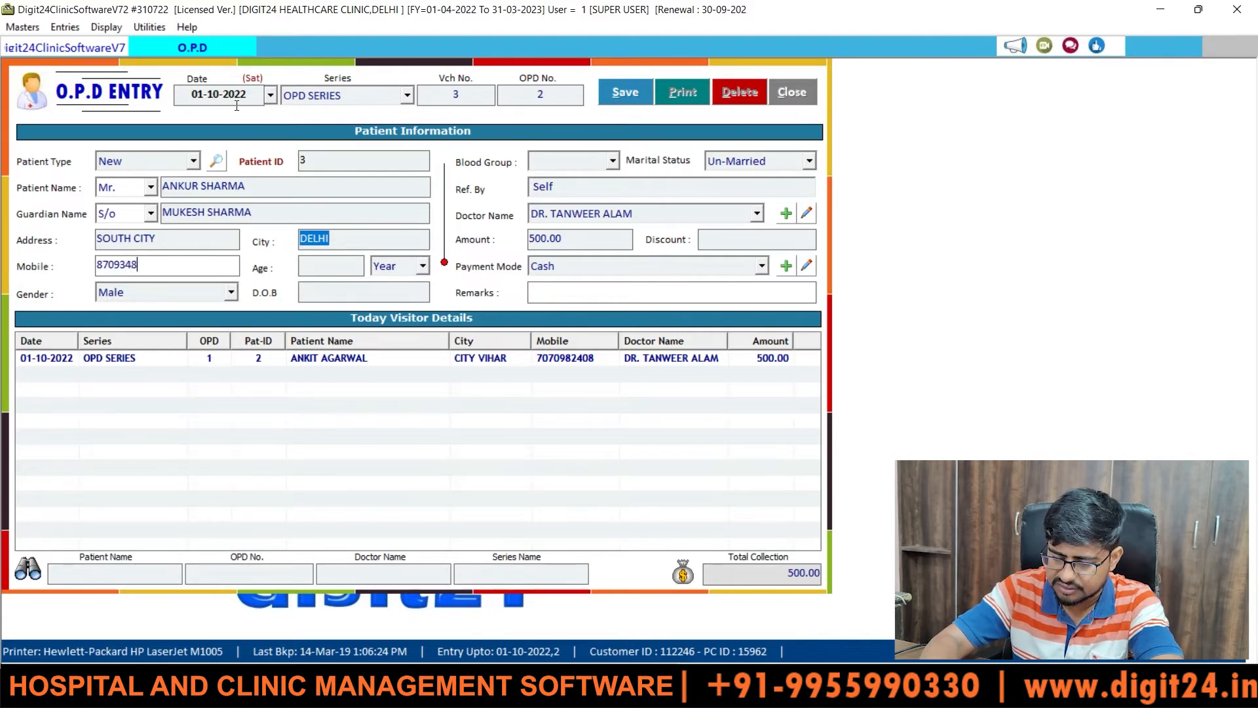
key("Return")
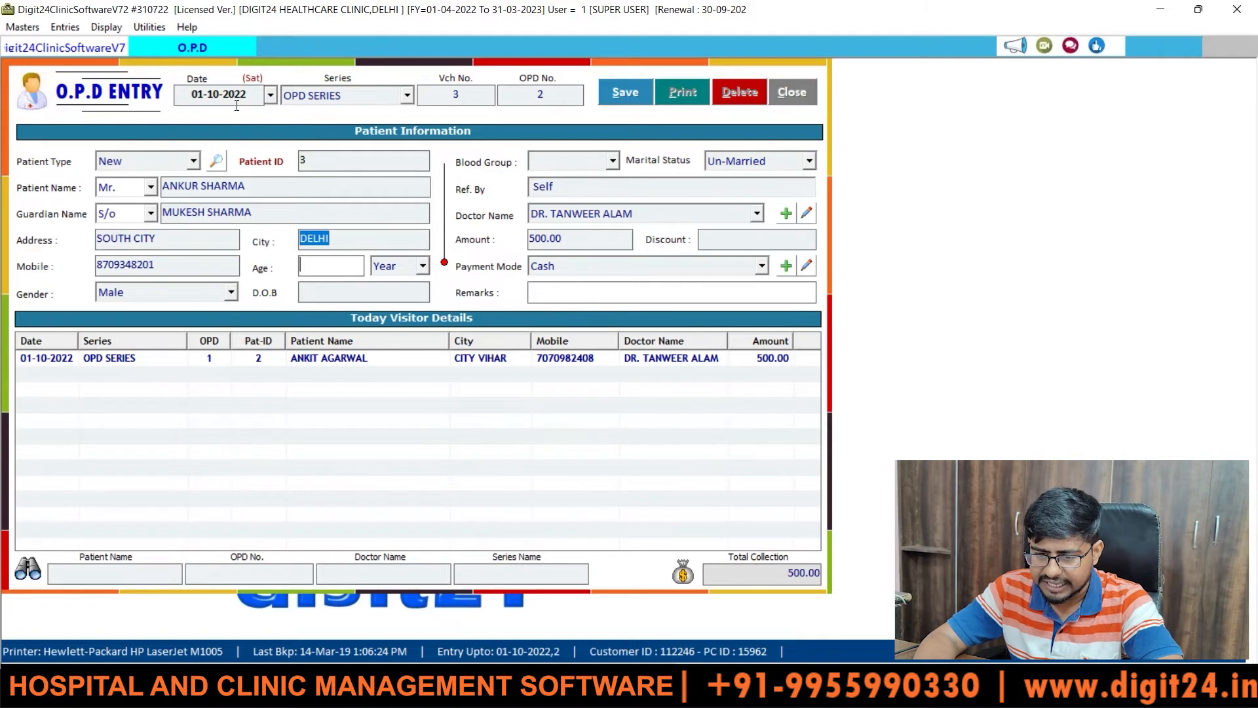
type("2")
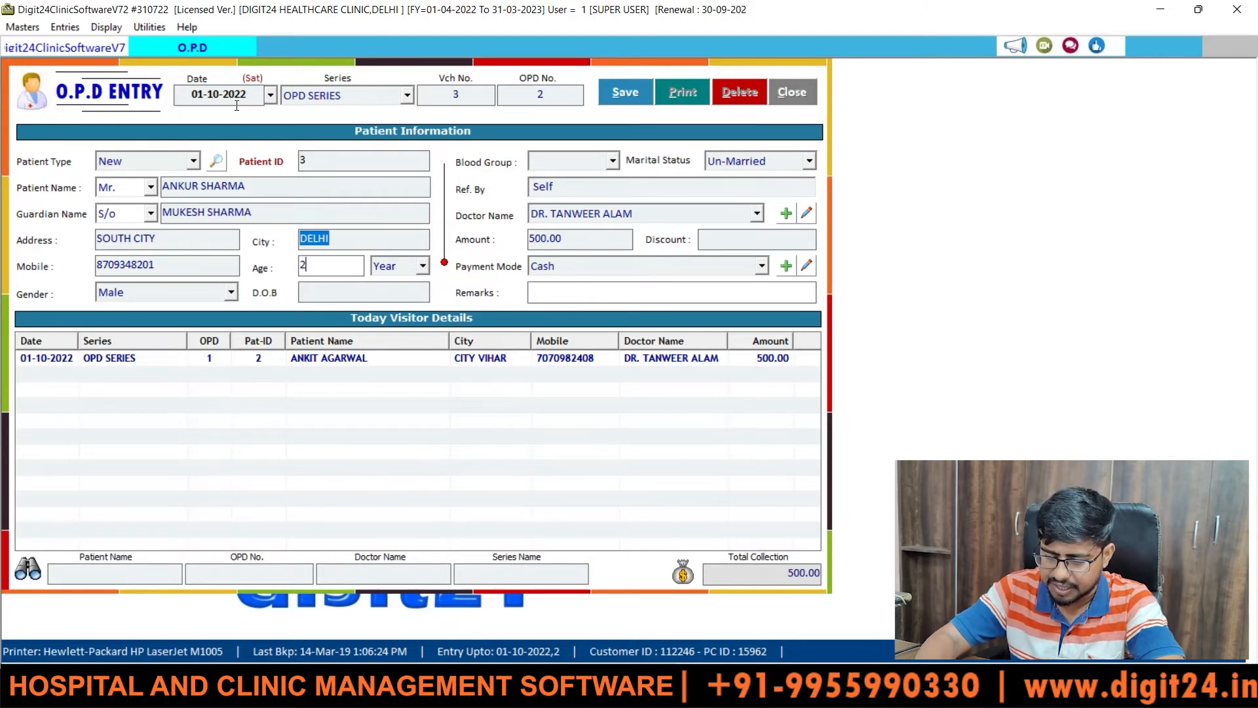
type("9")
key("Return")
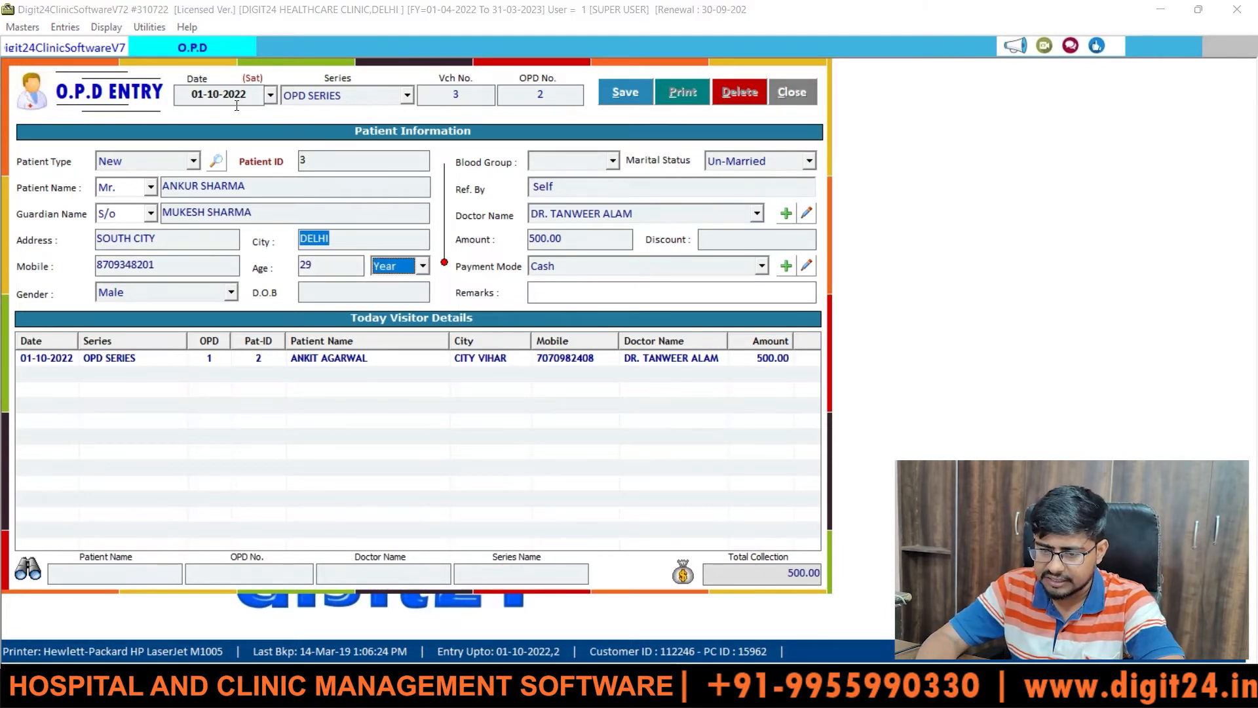
key("Return")
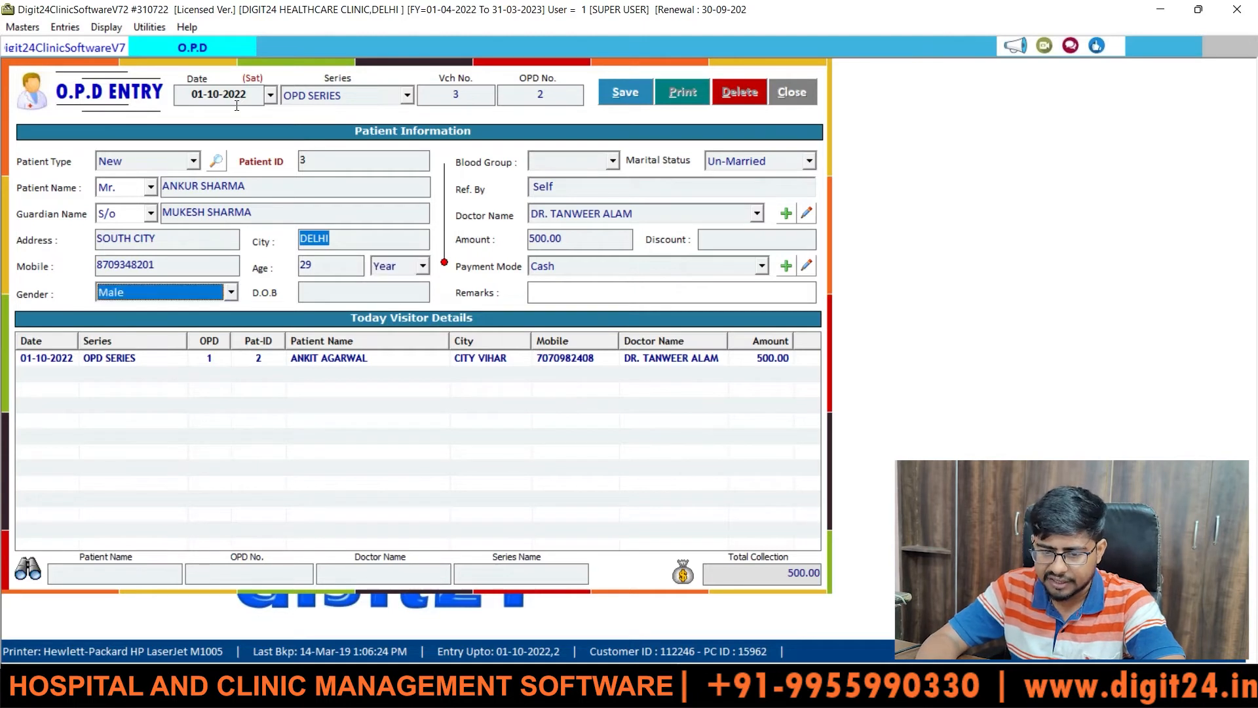
key("Return")
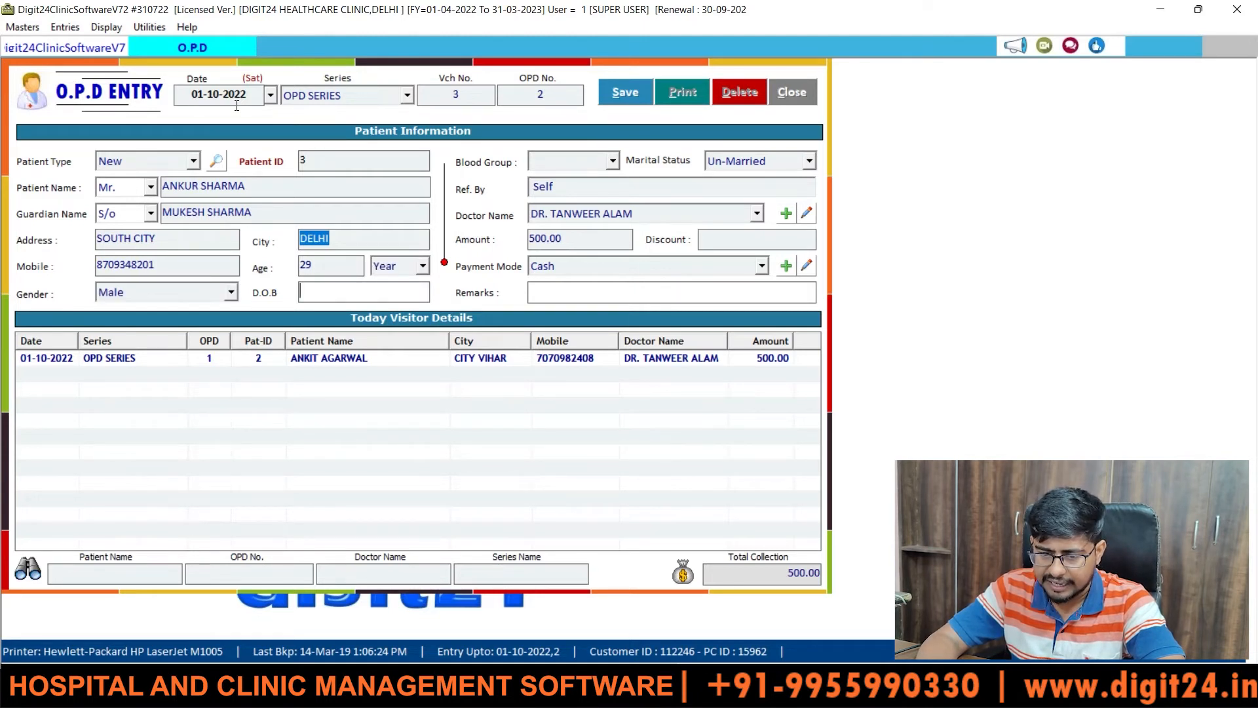
type("12")
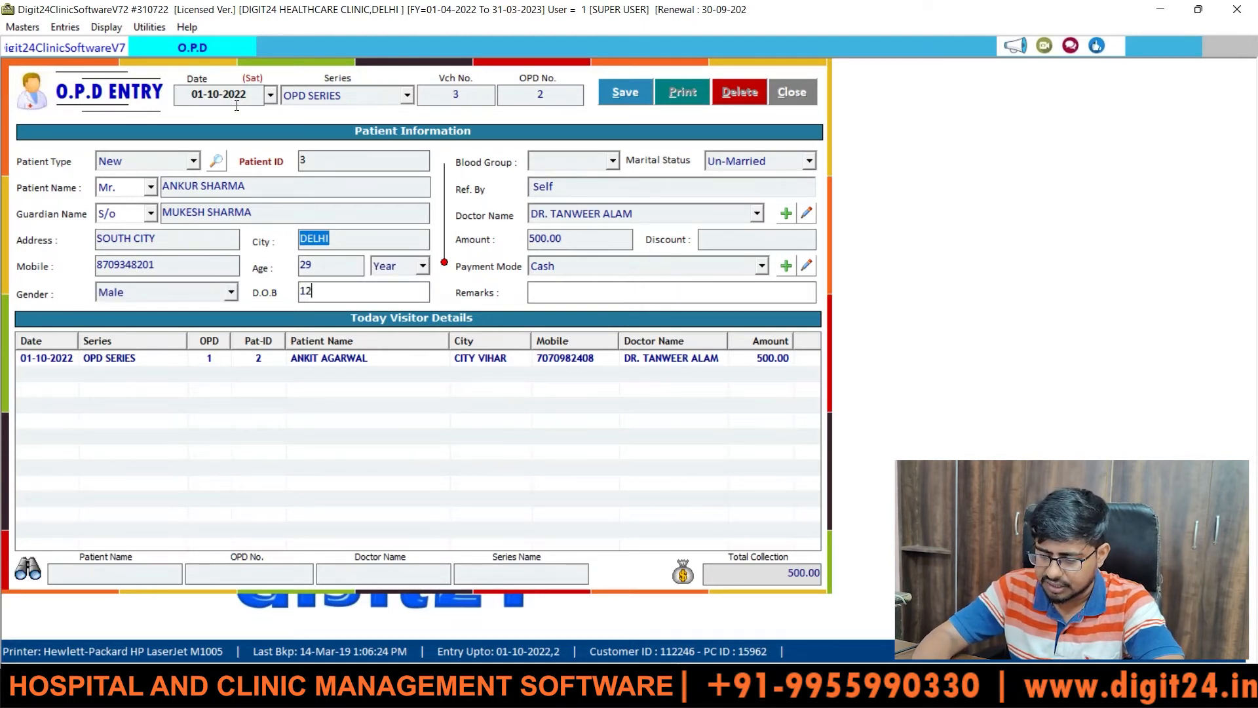
type("-03-")
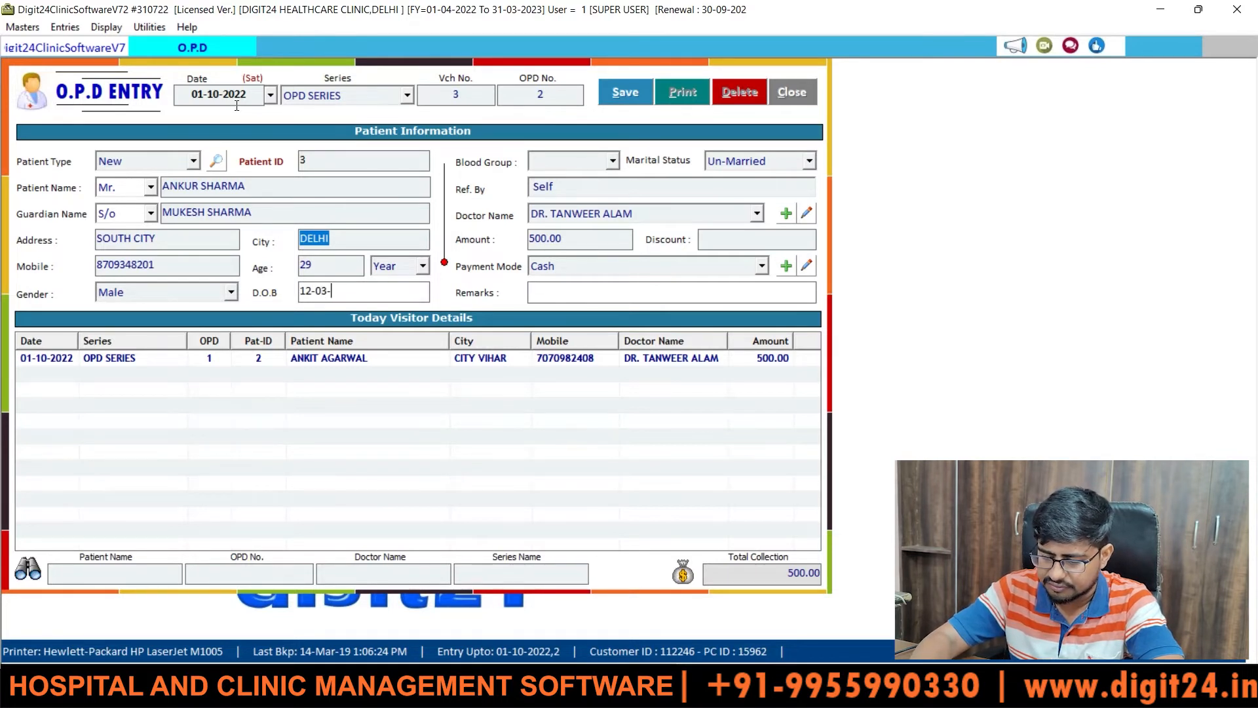
type("1999")
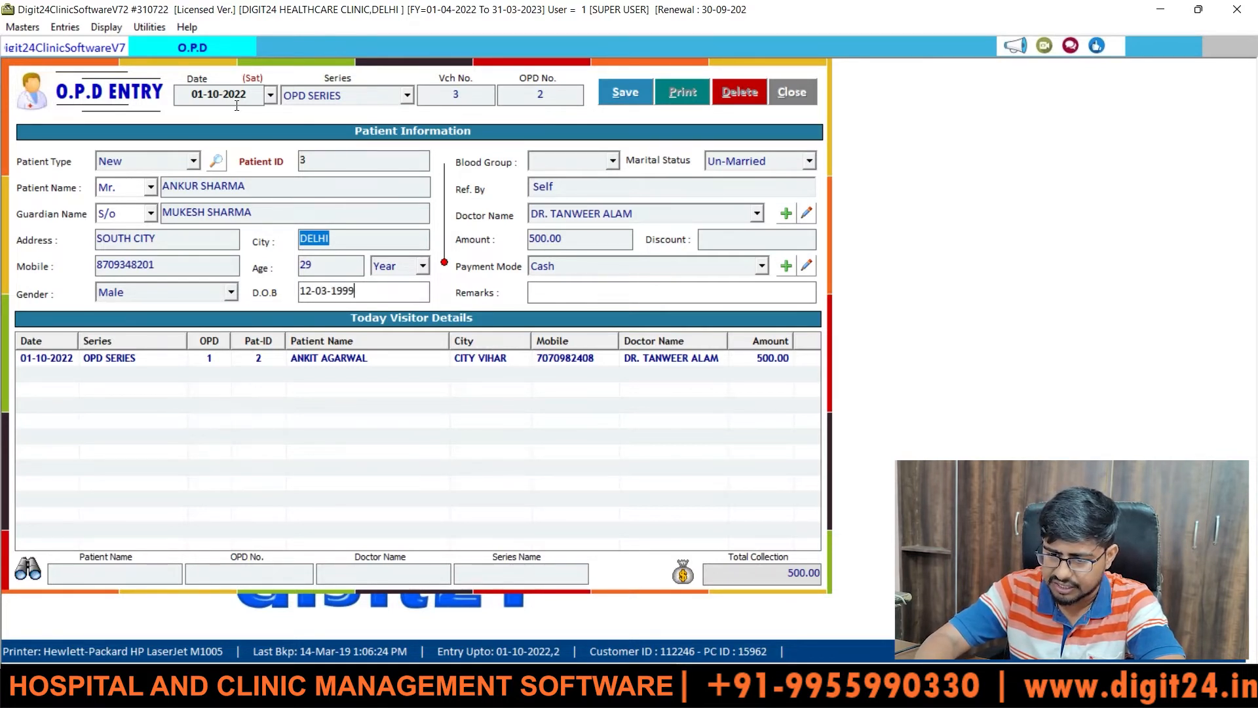
key("Return")
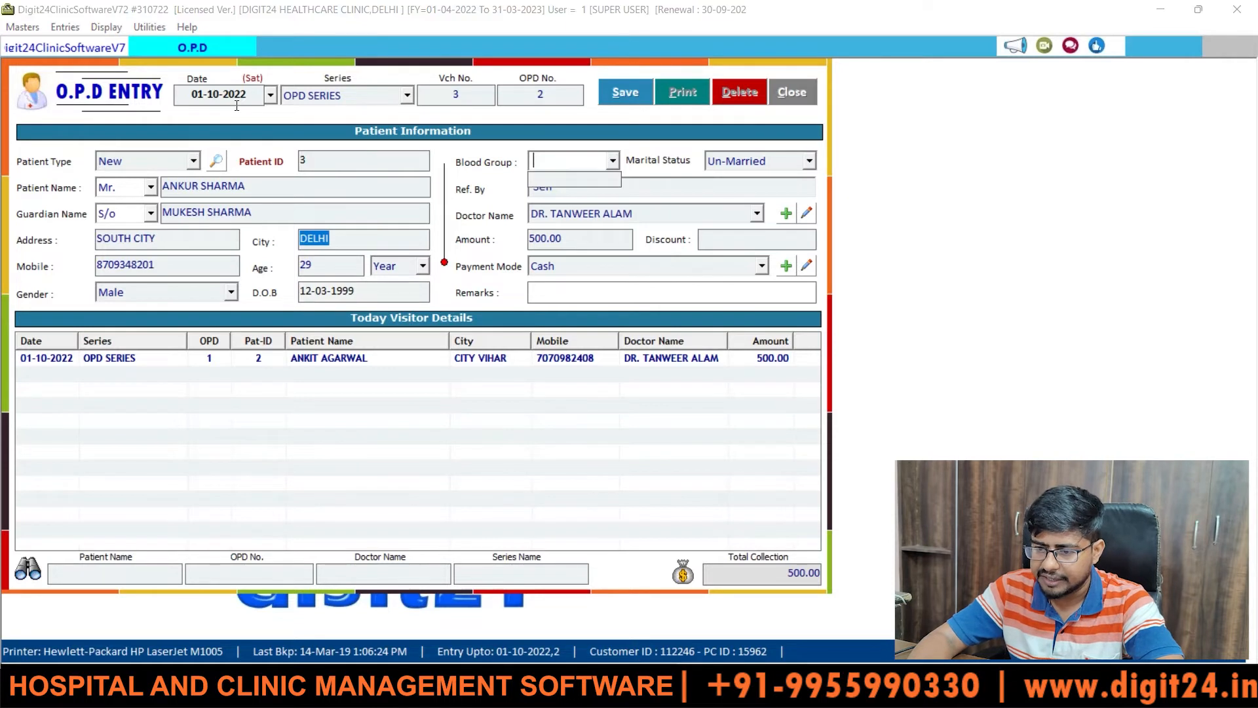
- Enter blood group A+, set marital status to Married, and fill in the referrer's name in Ref. By
type("A+")
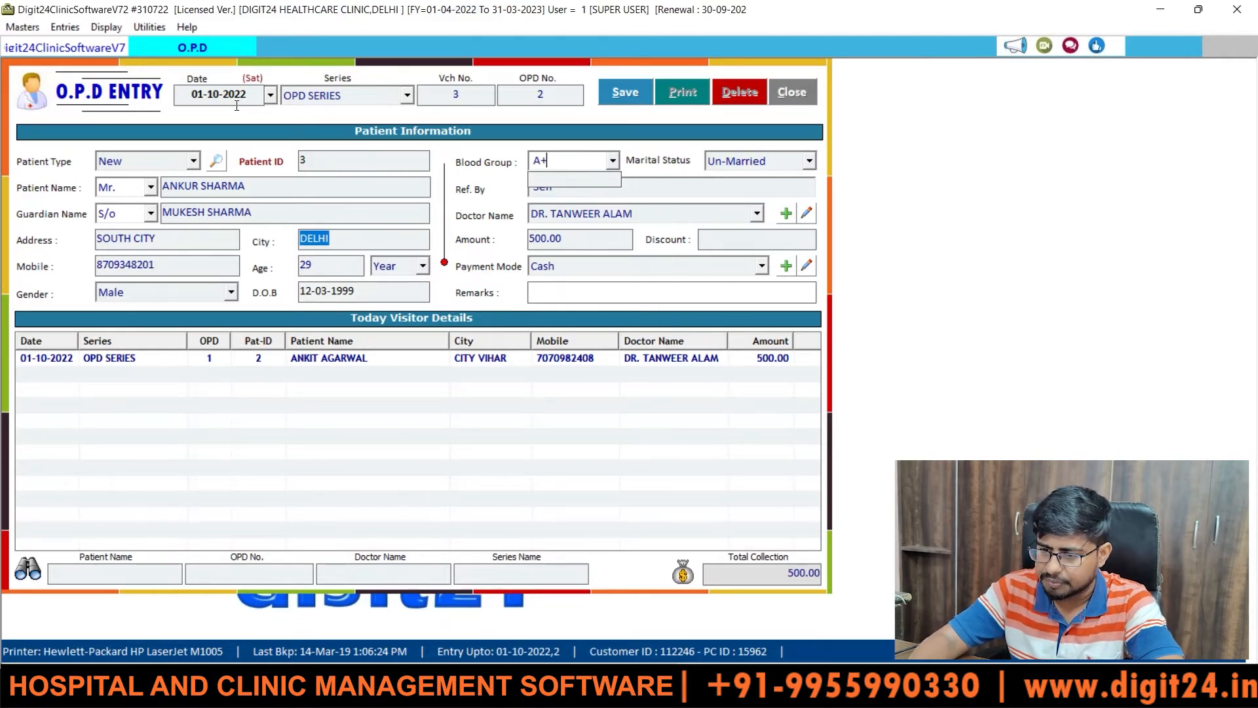
key("Return")
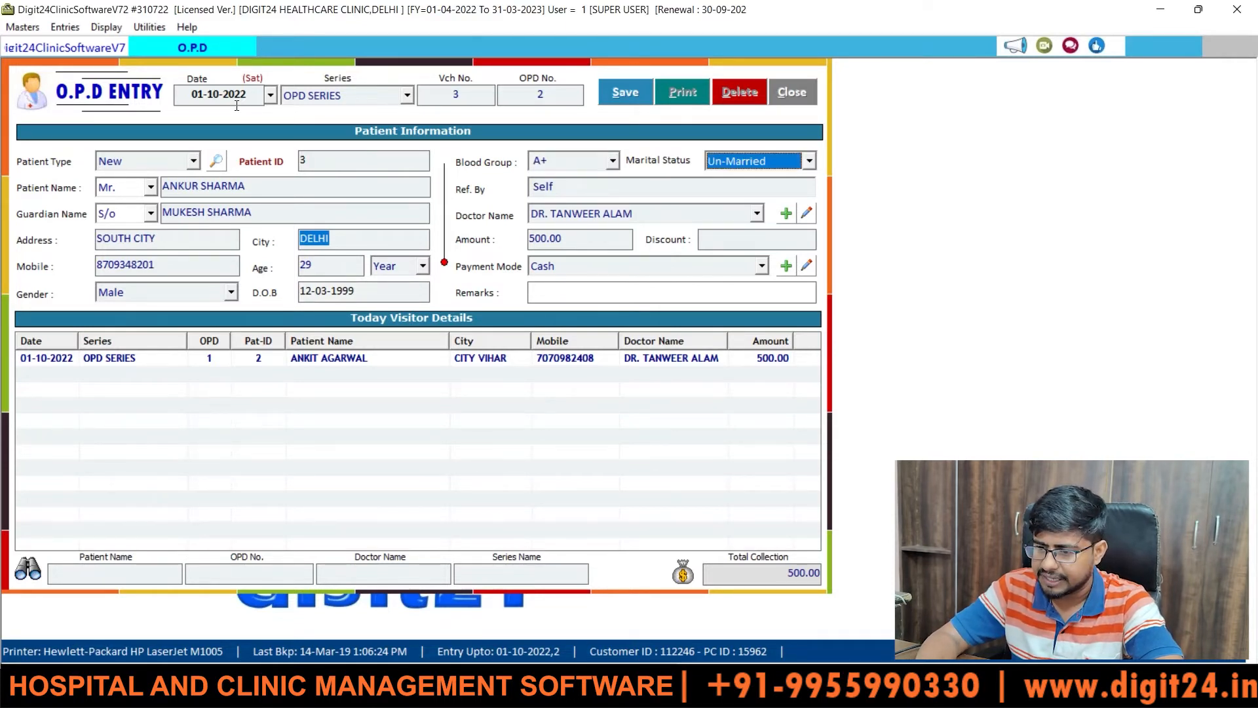
key("m")
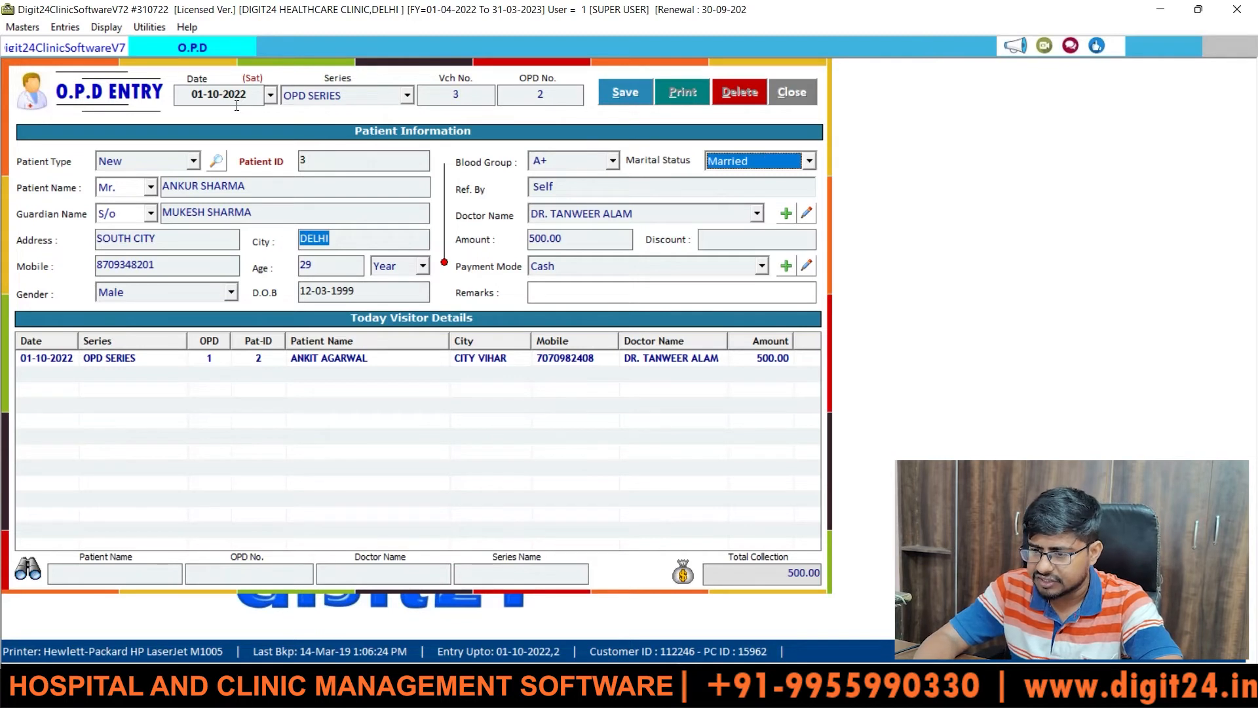
key("Return")
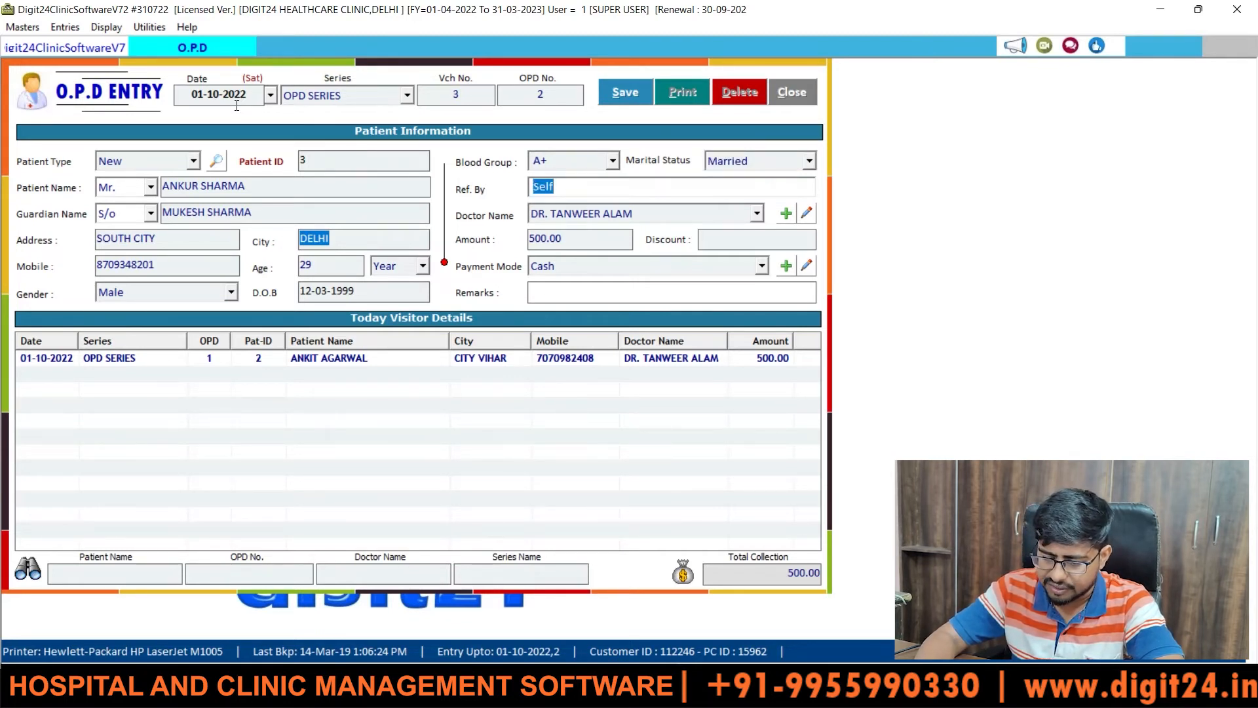
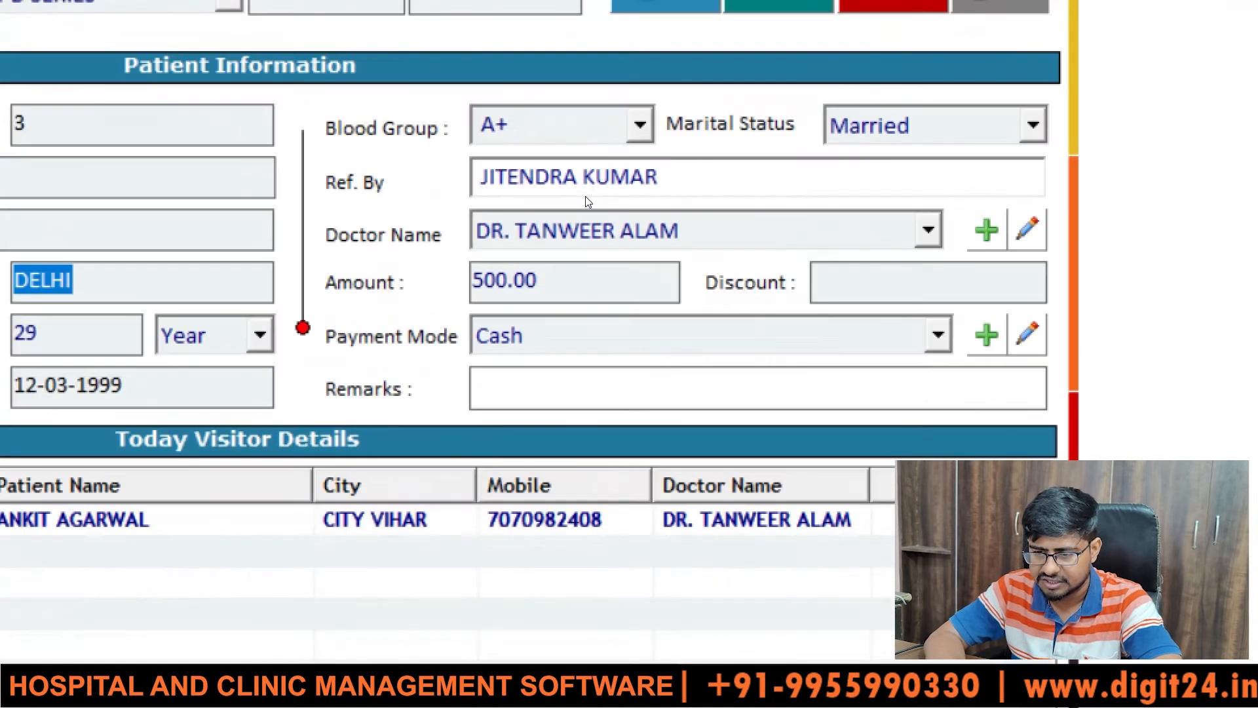
key("Return")
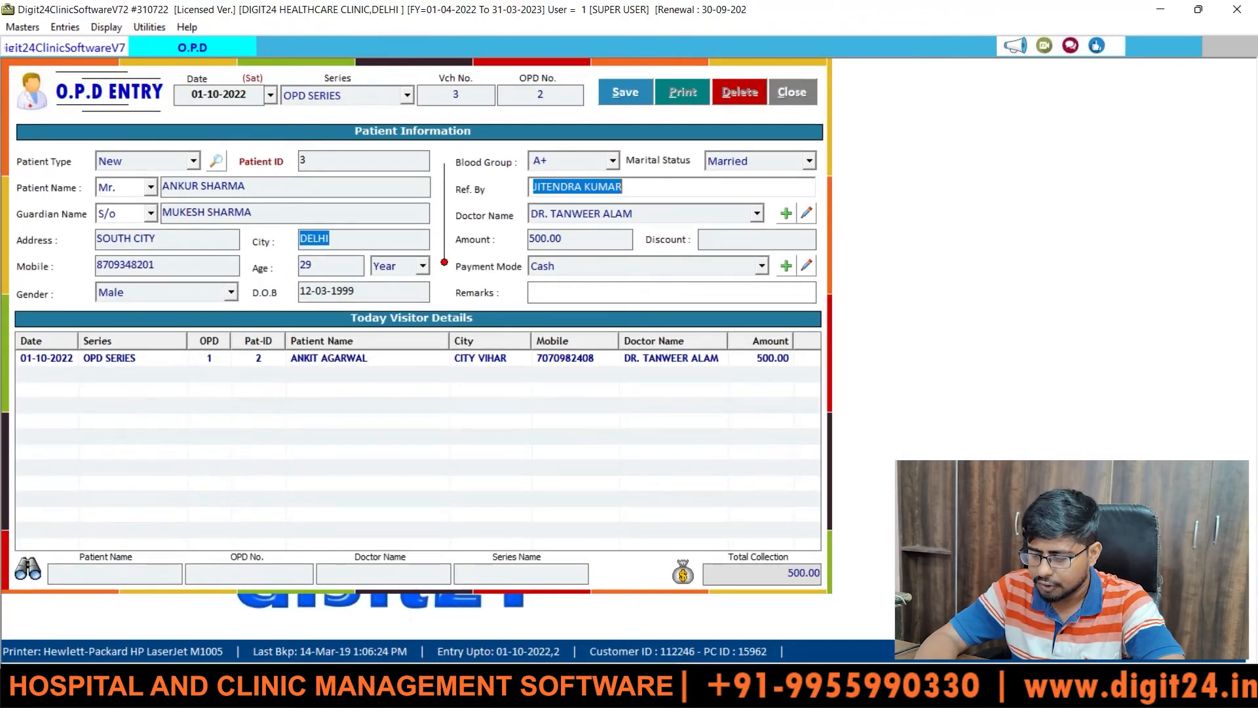
- Choose the first doctor in the list as consulting doctor and keep Cash payment mode
key("Return")
key("Up")
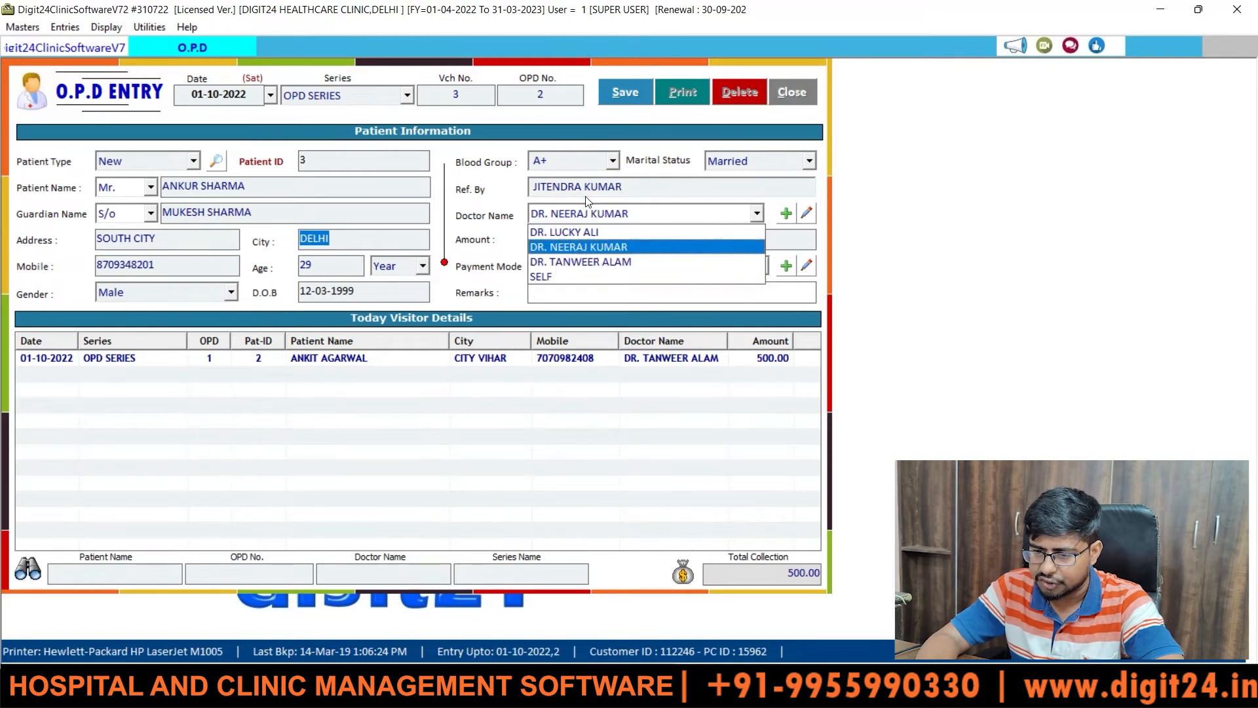
key("Up")
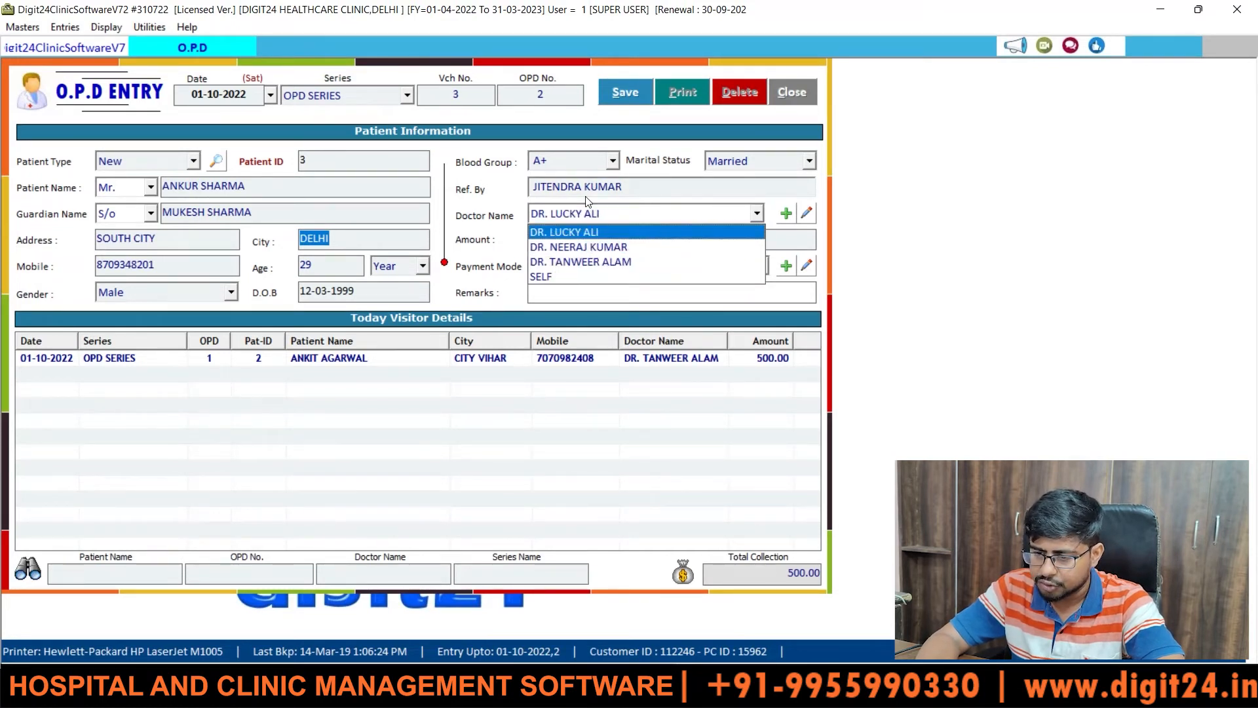
key("Return")
key("Return")
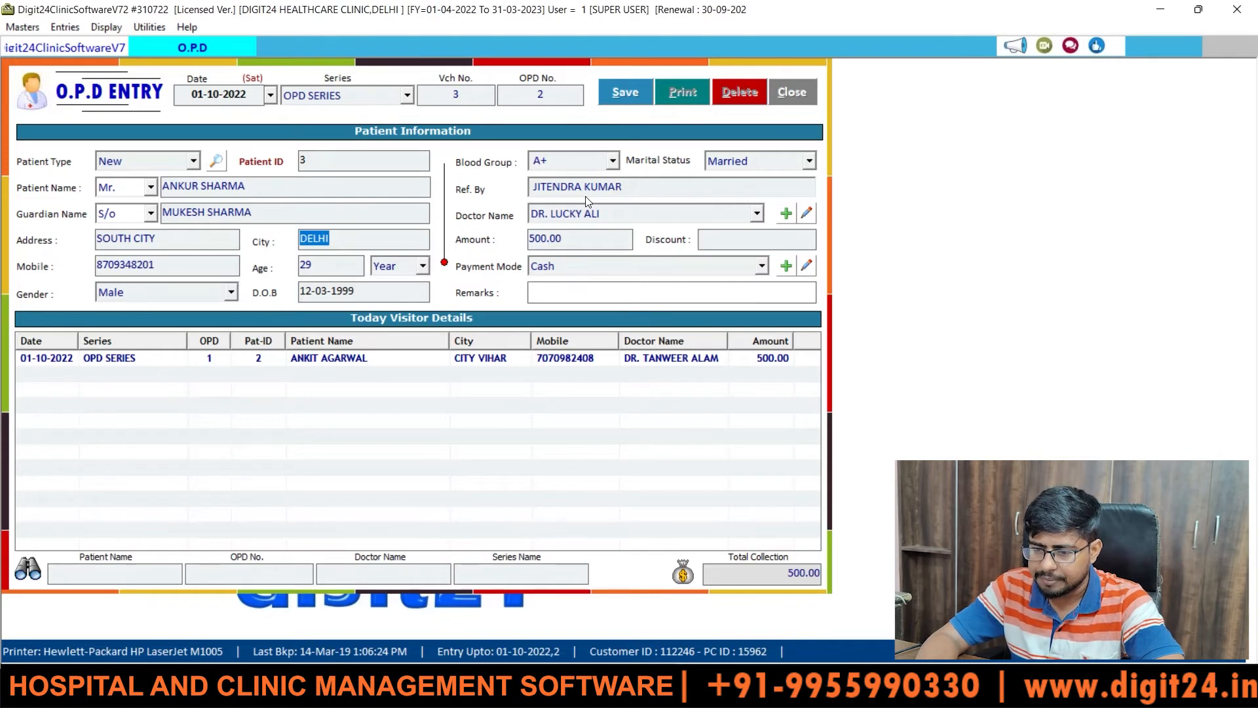
key("Return")
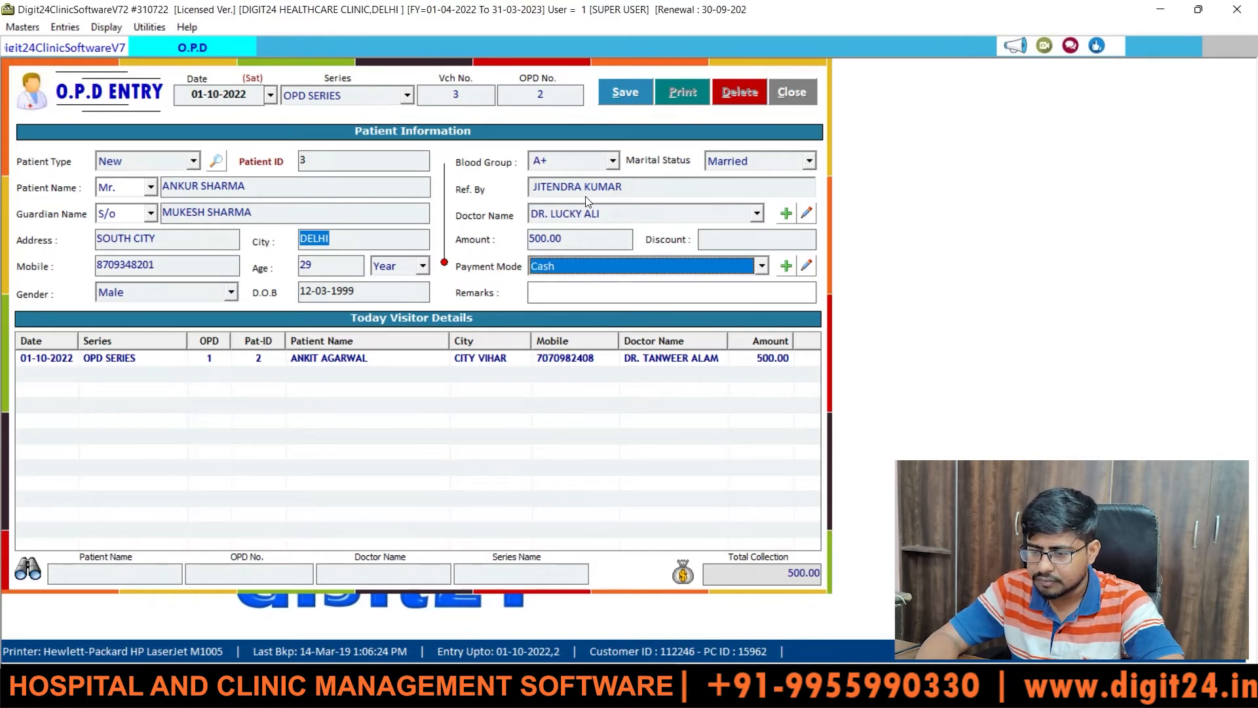
key("Return")
key("Return")
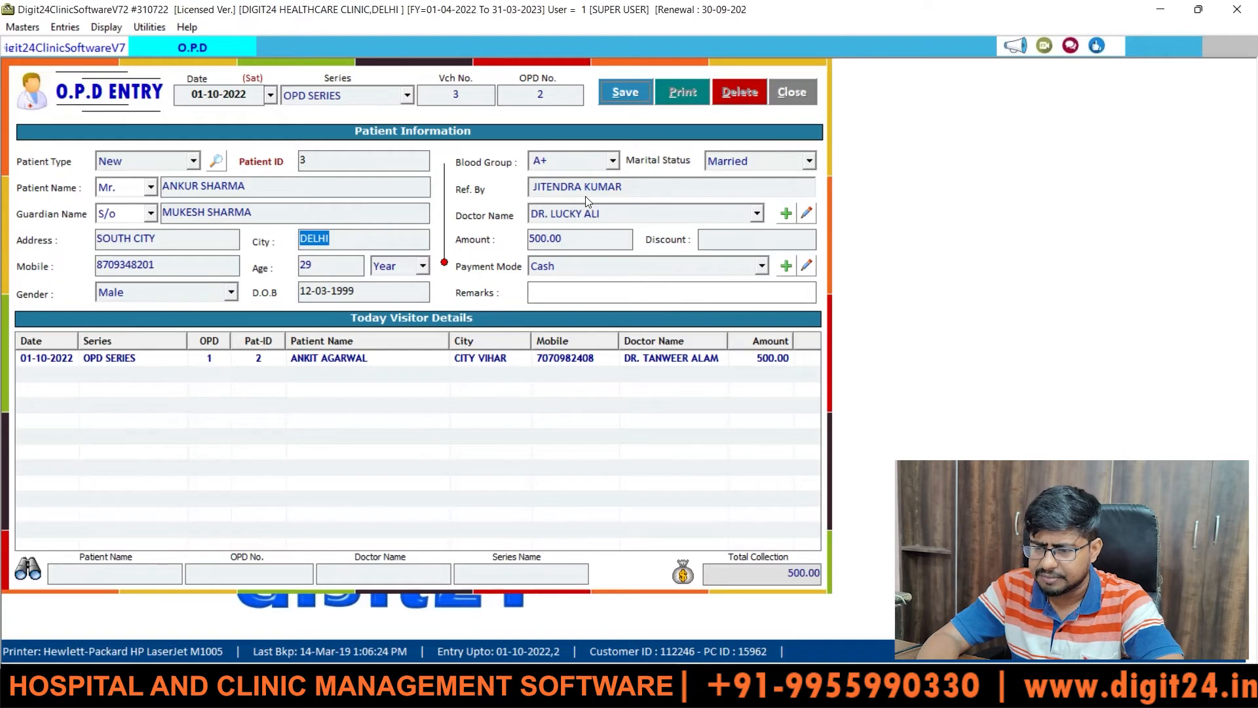
key("Return")
- Save the second OPD entry and close its receipt slip preview
key("Return")
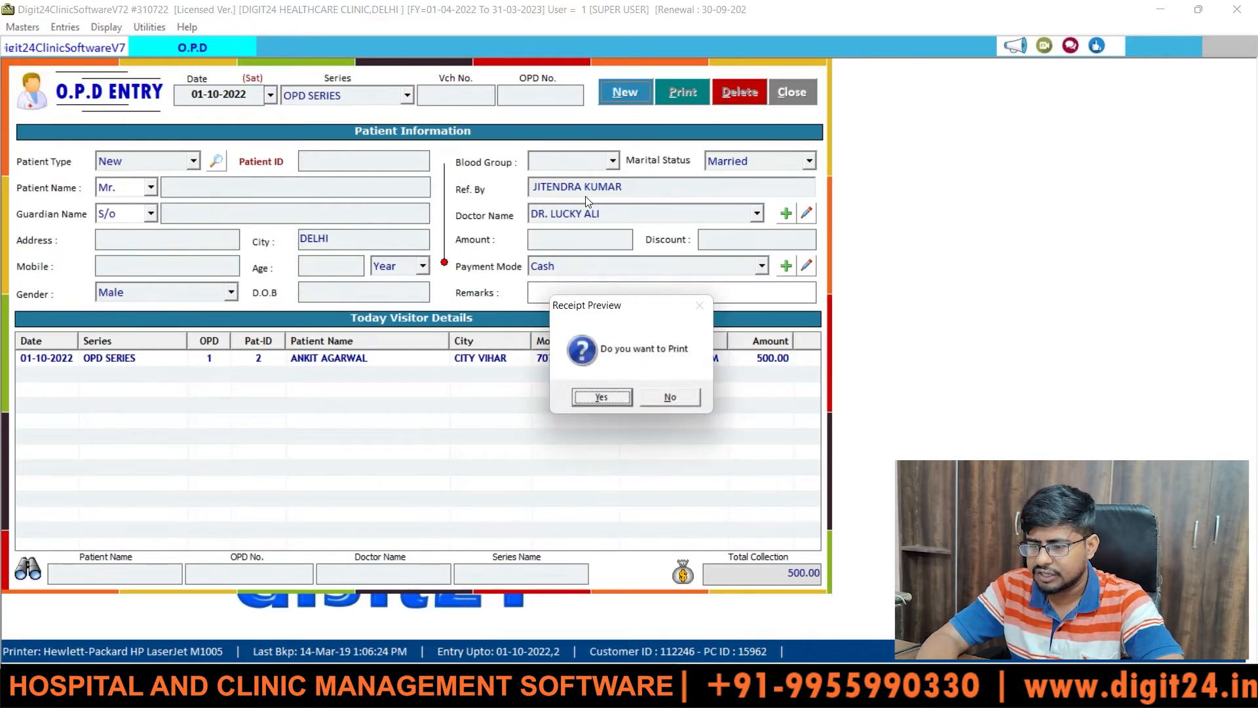
key("Return")
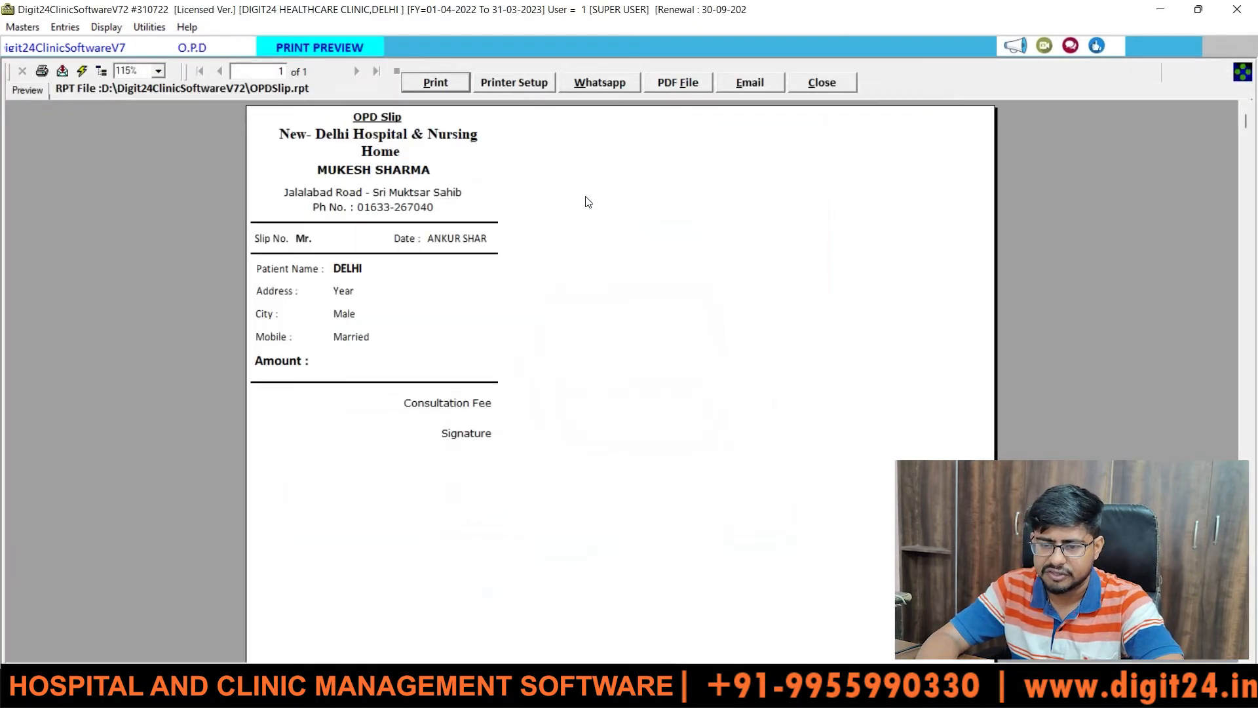
left_click(803, 81)
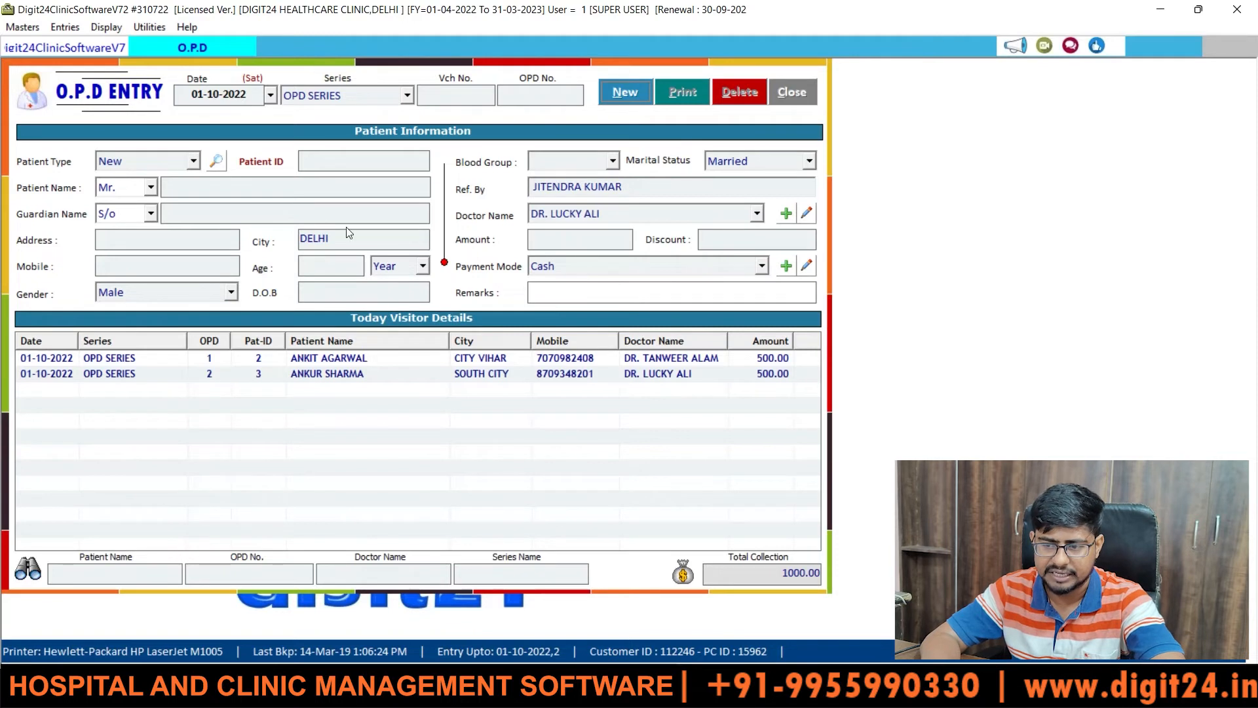
- Start a new OPD entry in OPD SERIES with patient type Old
left_click(623, 96)
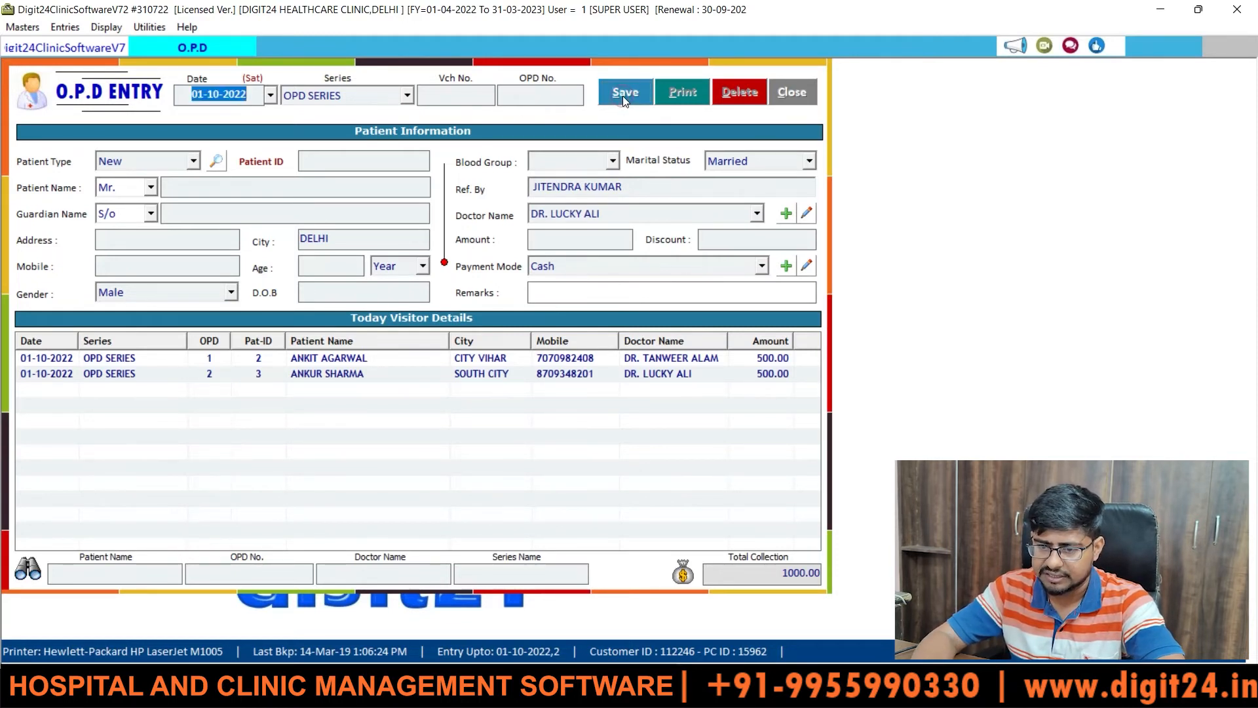
key("Return")
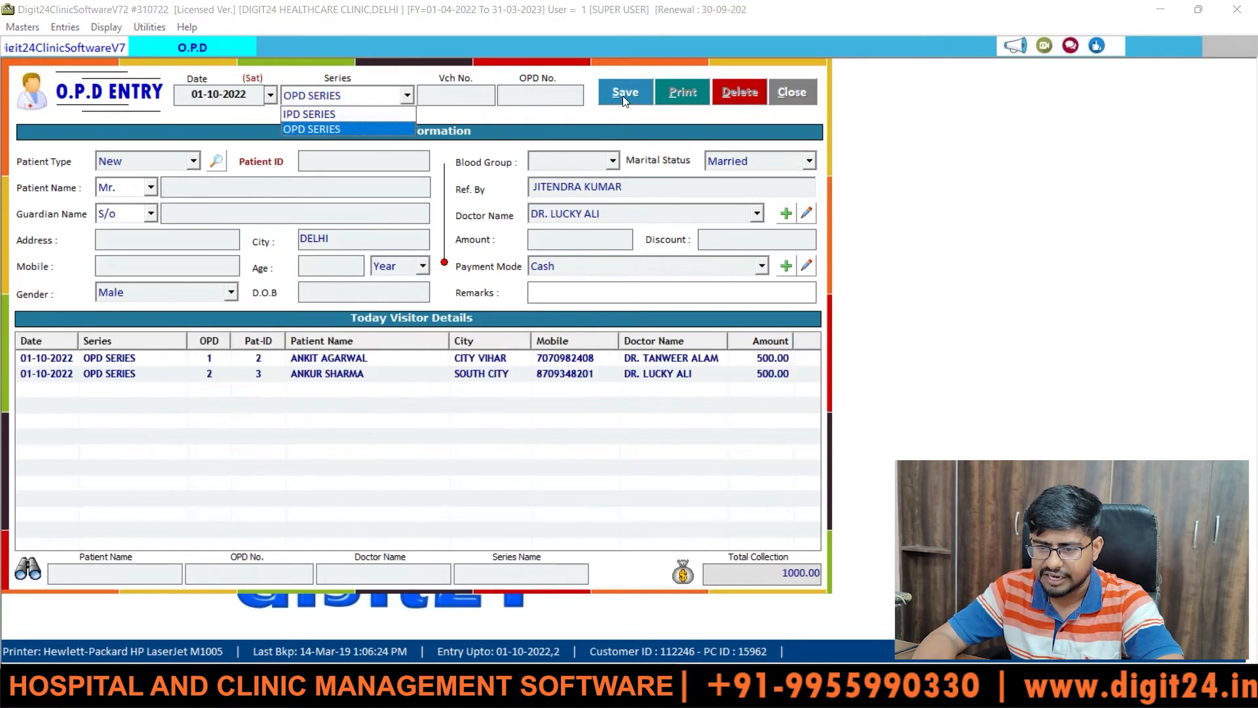
key("Return")
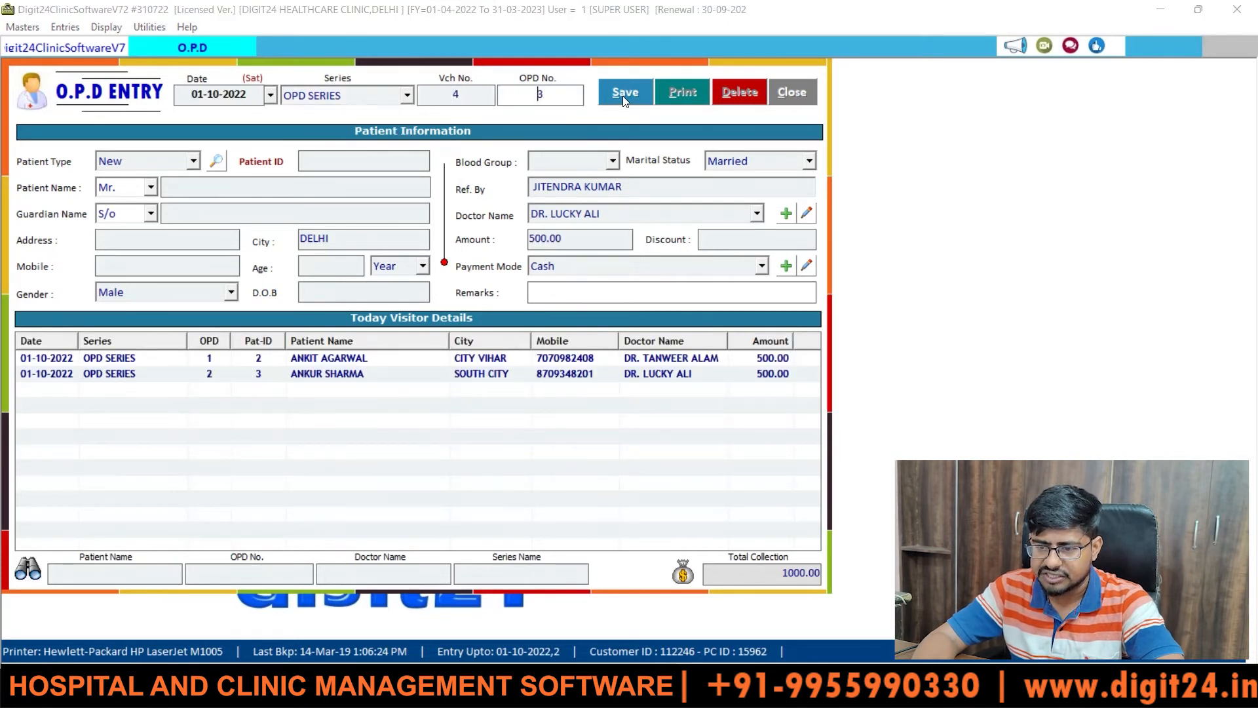
key("Return")
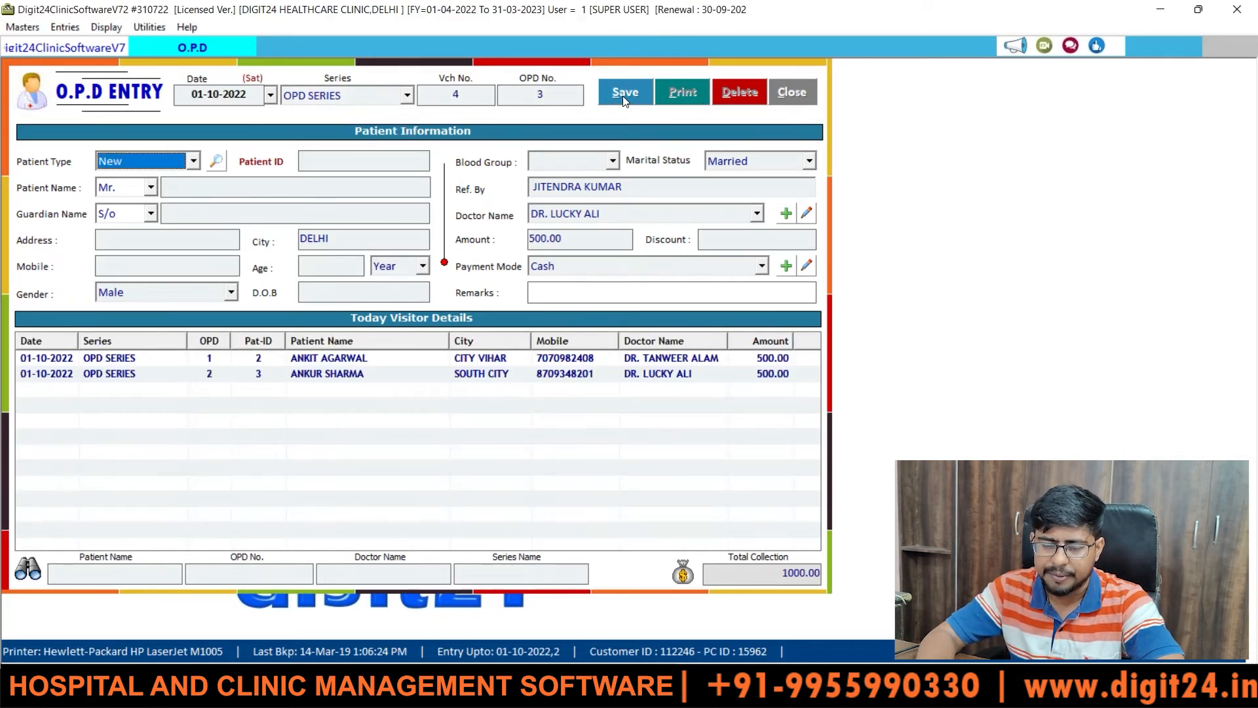
left_click(194, 162)
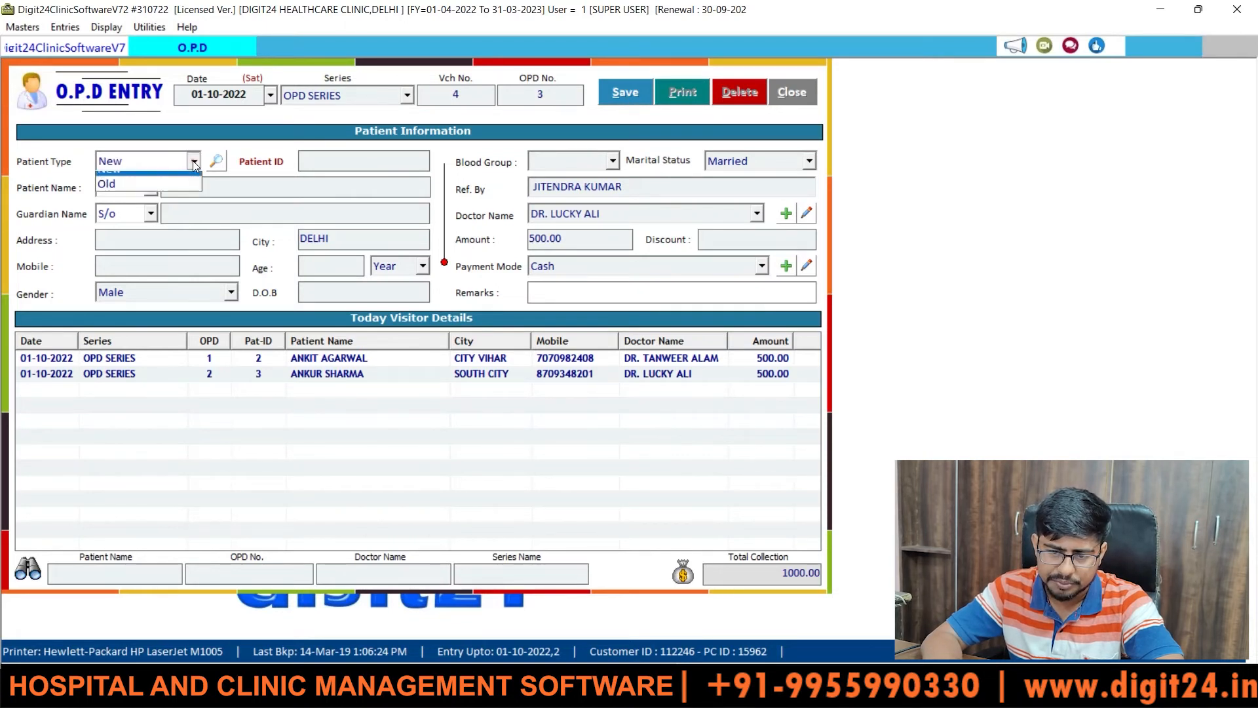
key("Down")
left_click(194, 164)
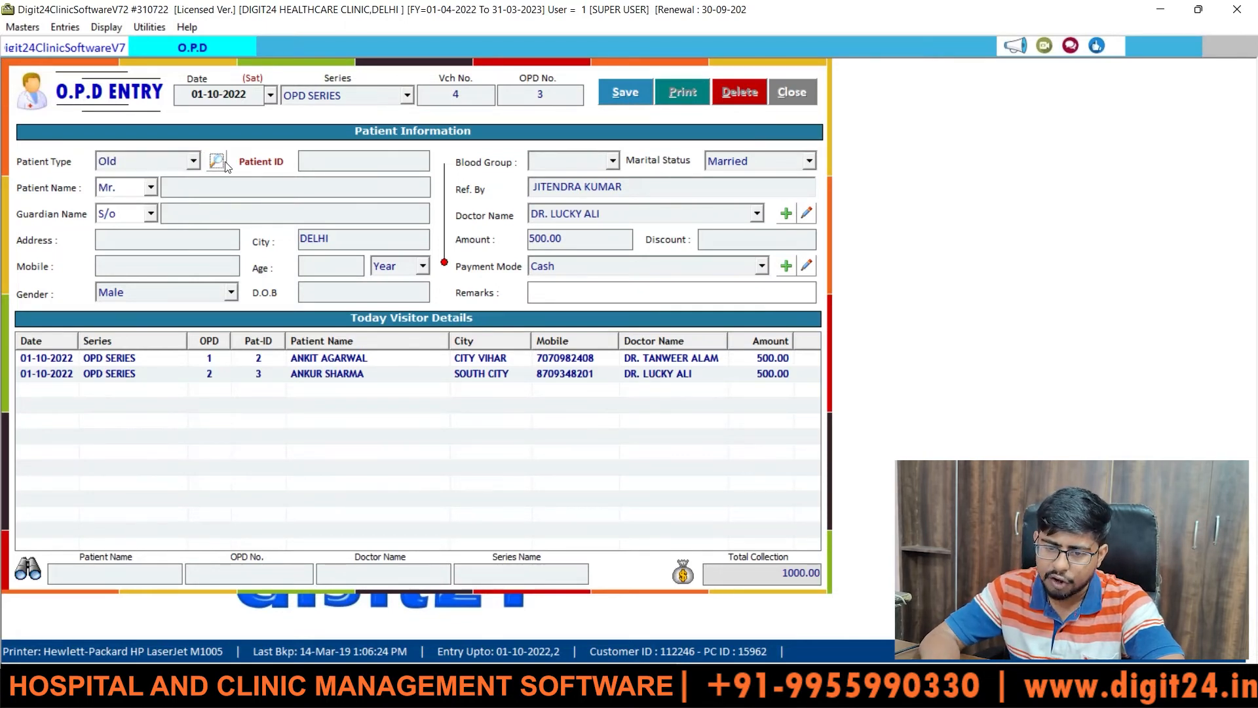
- Search patient records by name and load the returning patient ID 2's details
left_click(221, 163)
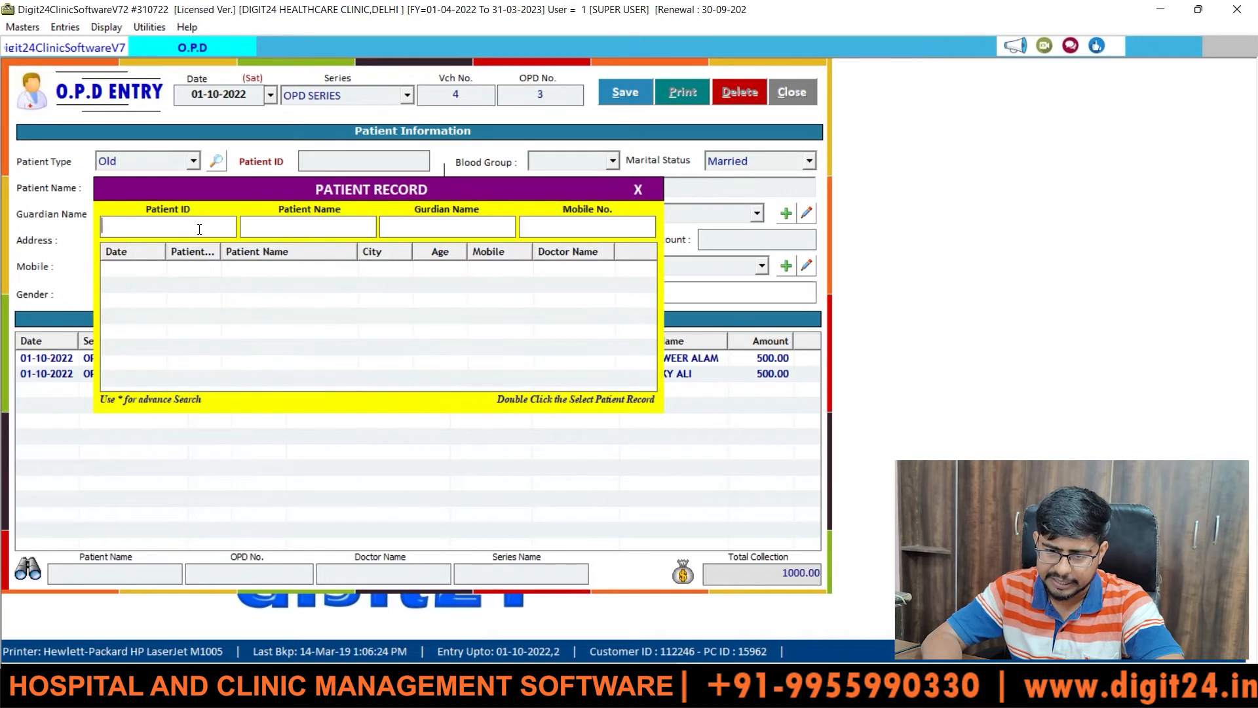
left_click(281, 228)
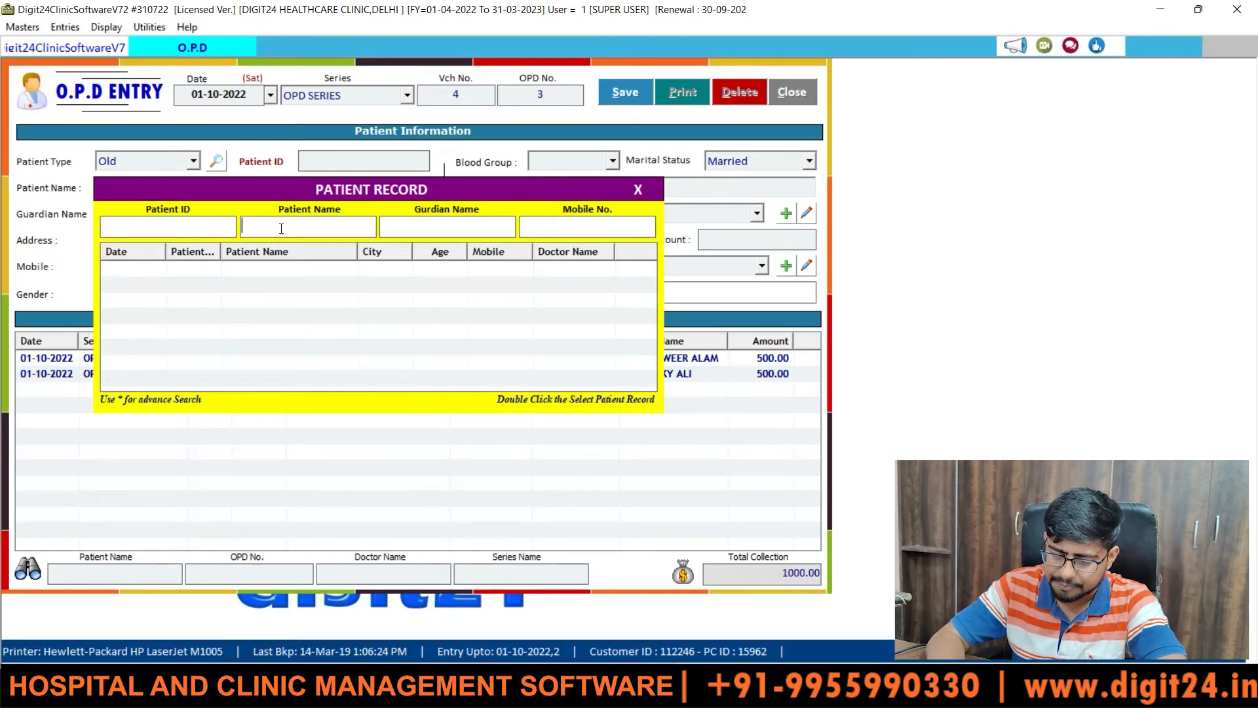
type("ANKI")
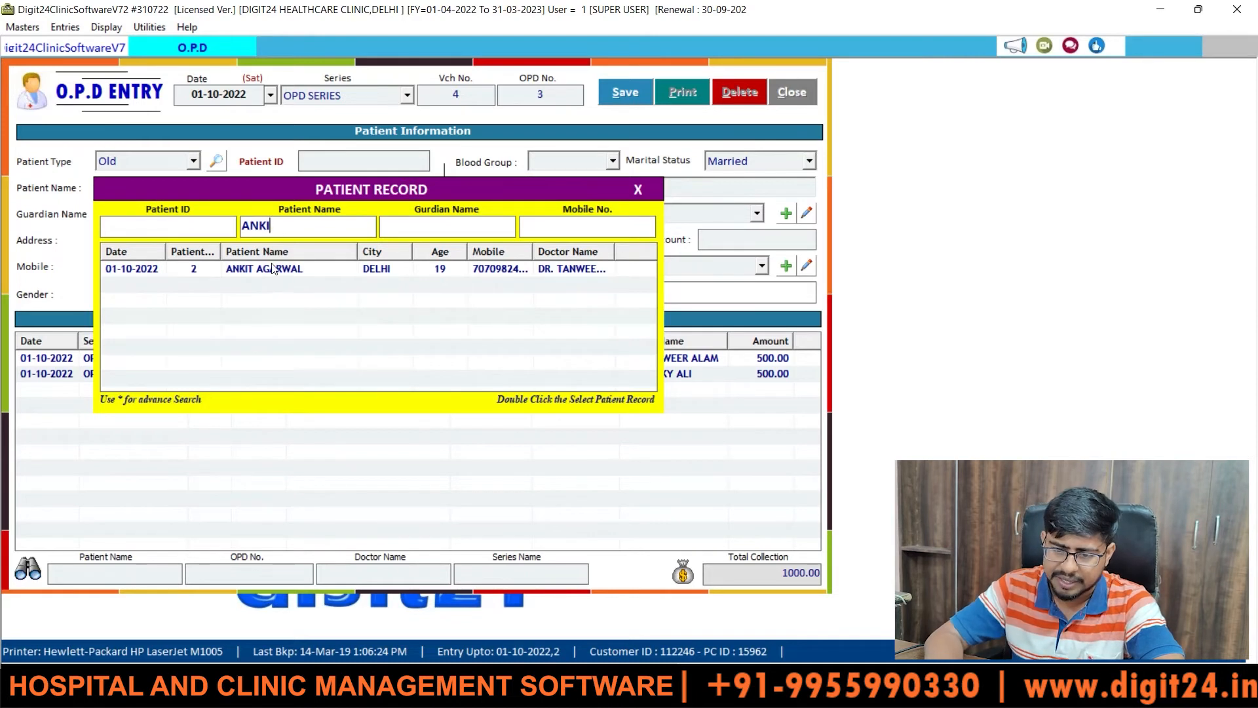
left_click(240, 274)
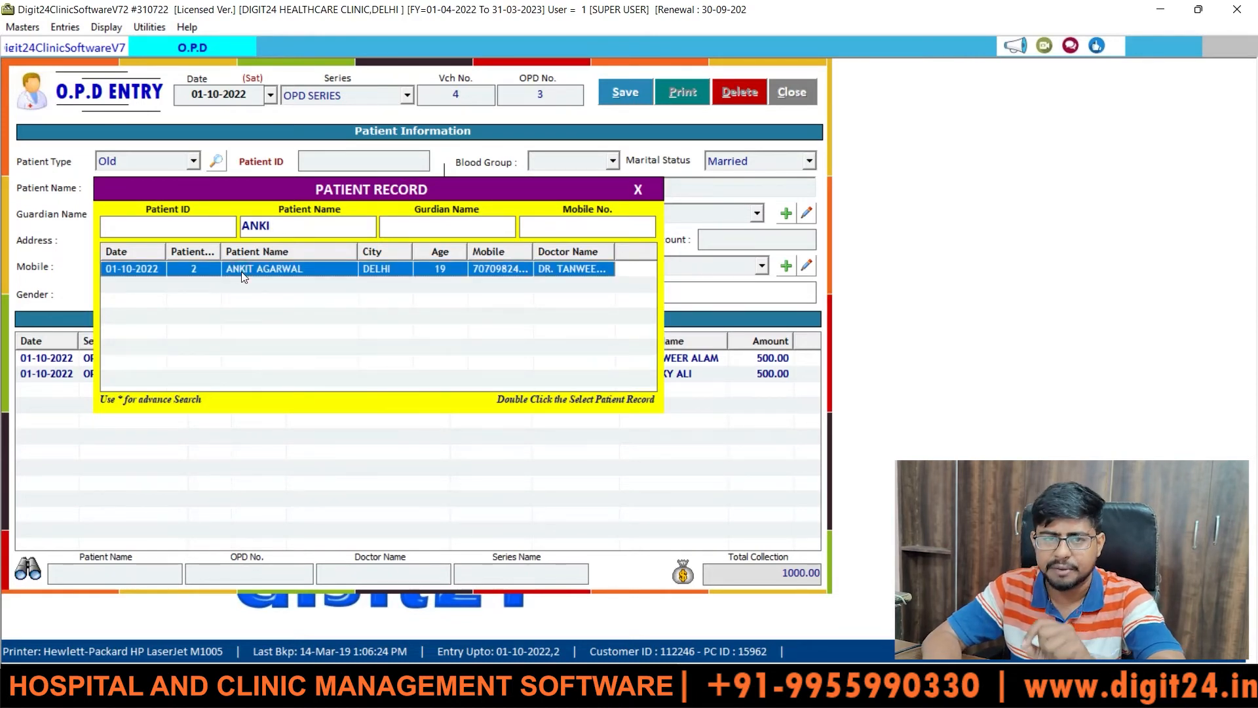
double_click(241, 271)
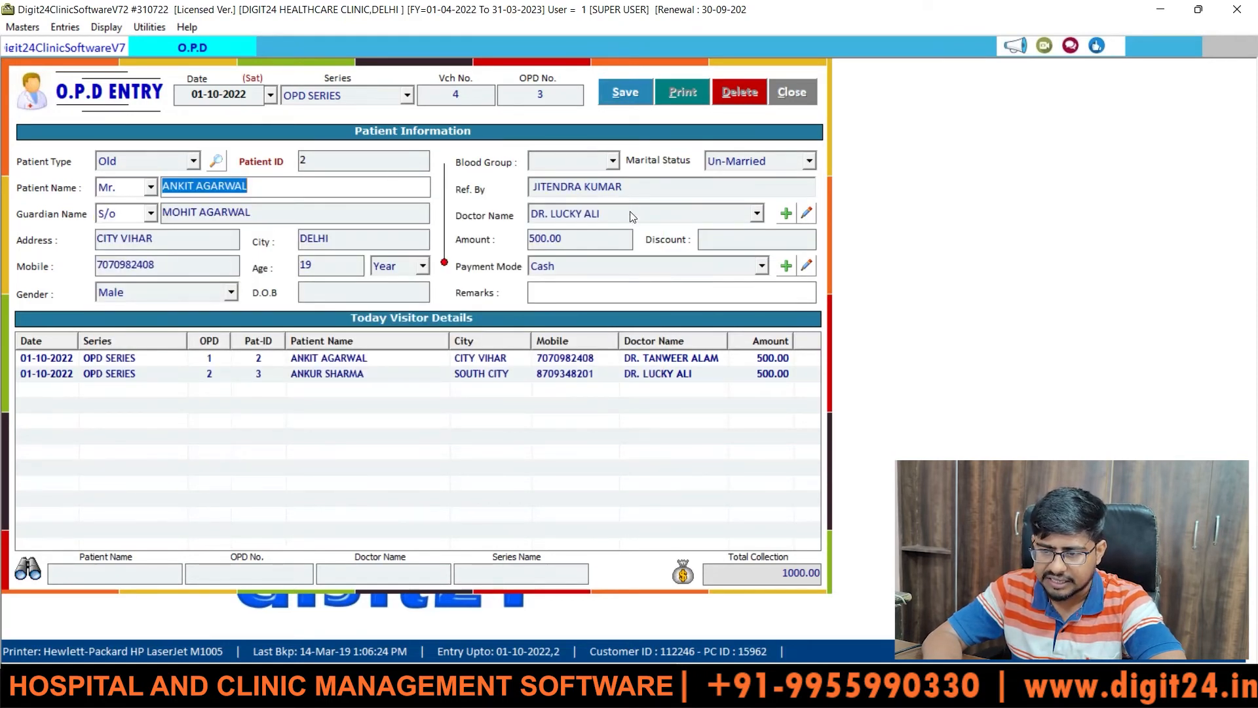
- Save the returning patient's OPD entry, preview its receipt slip, and close the preview
left_click(617, 92)
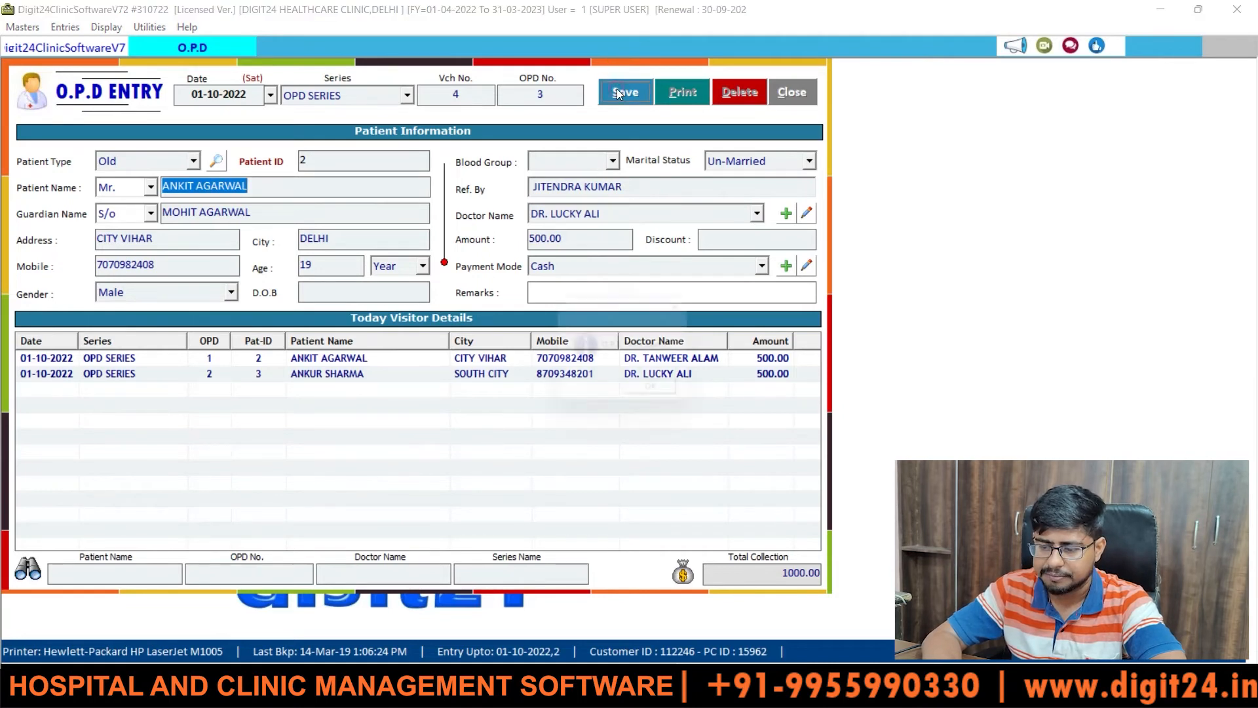
key("Return")
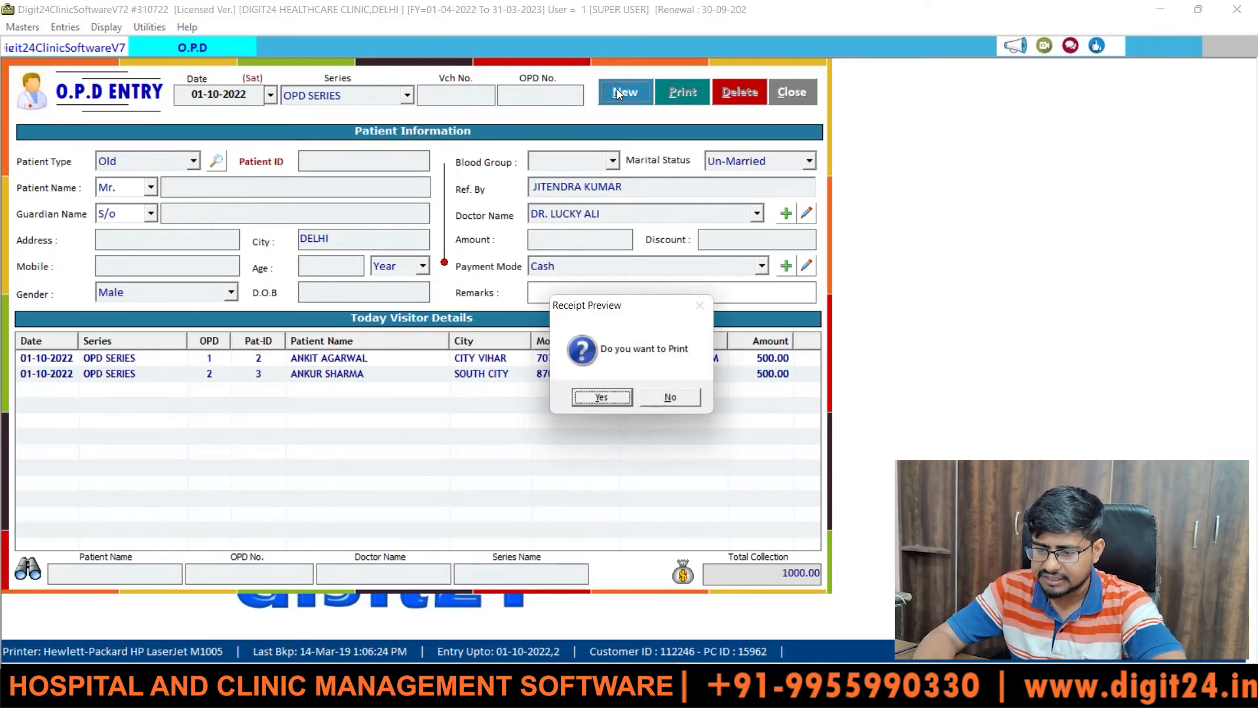
key("Return")
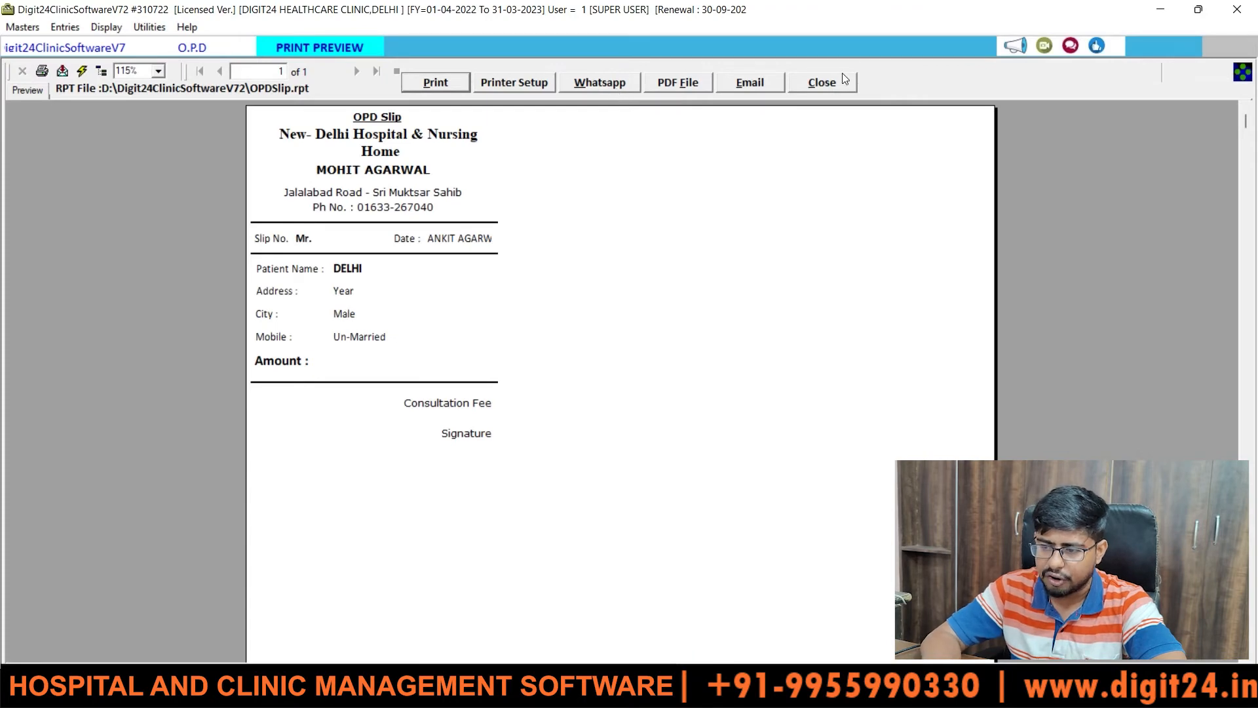
left_click(844, 81)
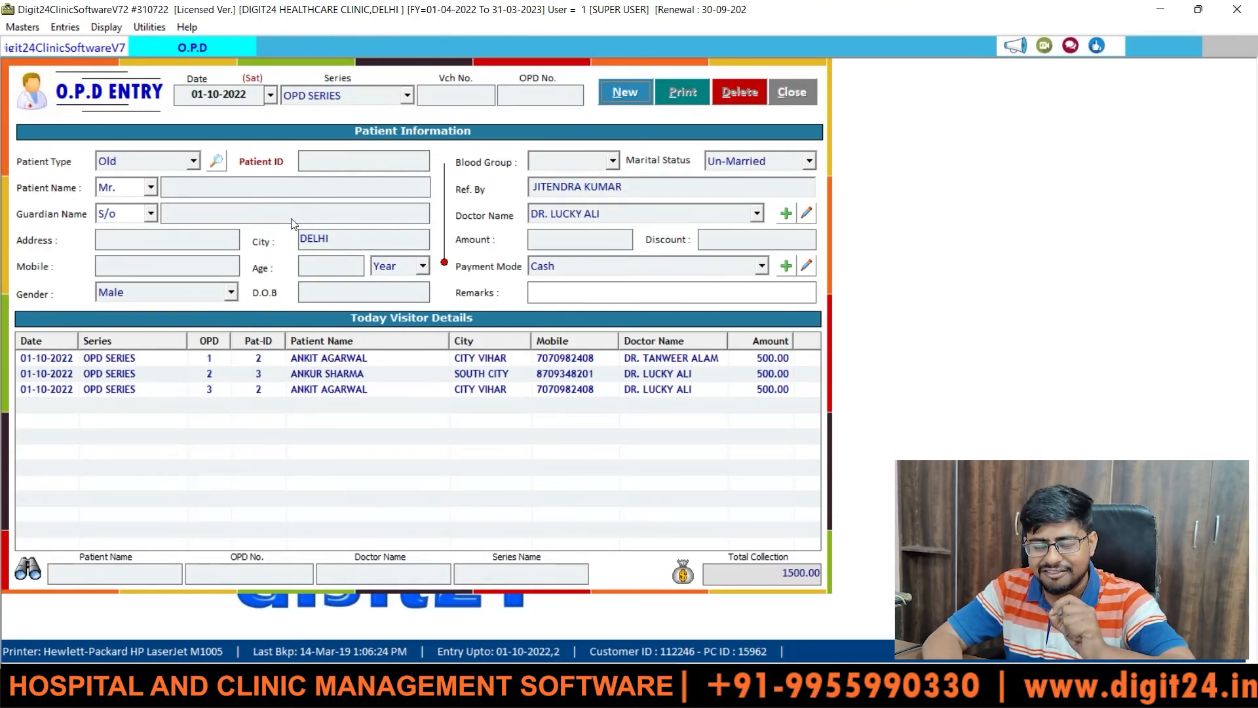
- Open Patient Entry, start a new record, and select OPD No. 1
left_click(64, 27)
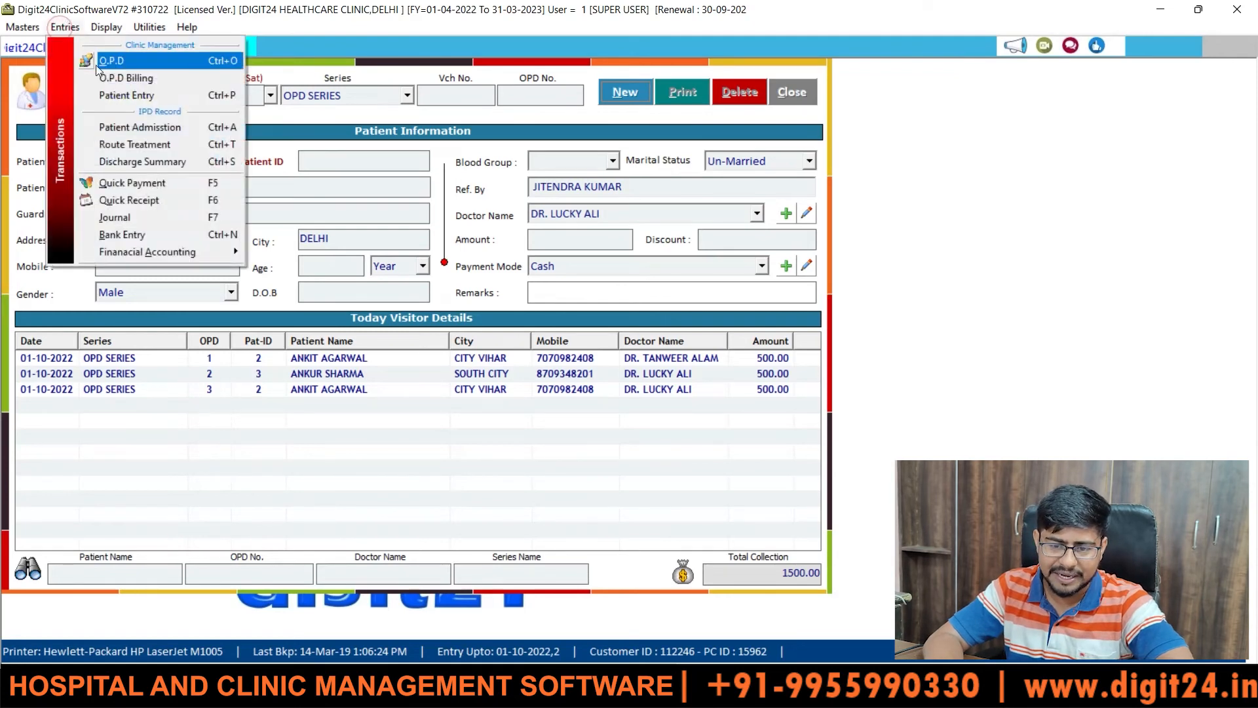
left_click(124, 96)
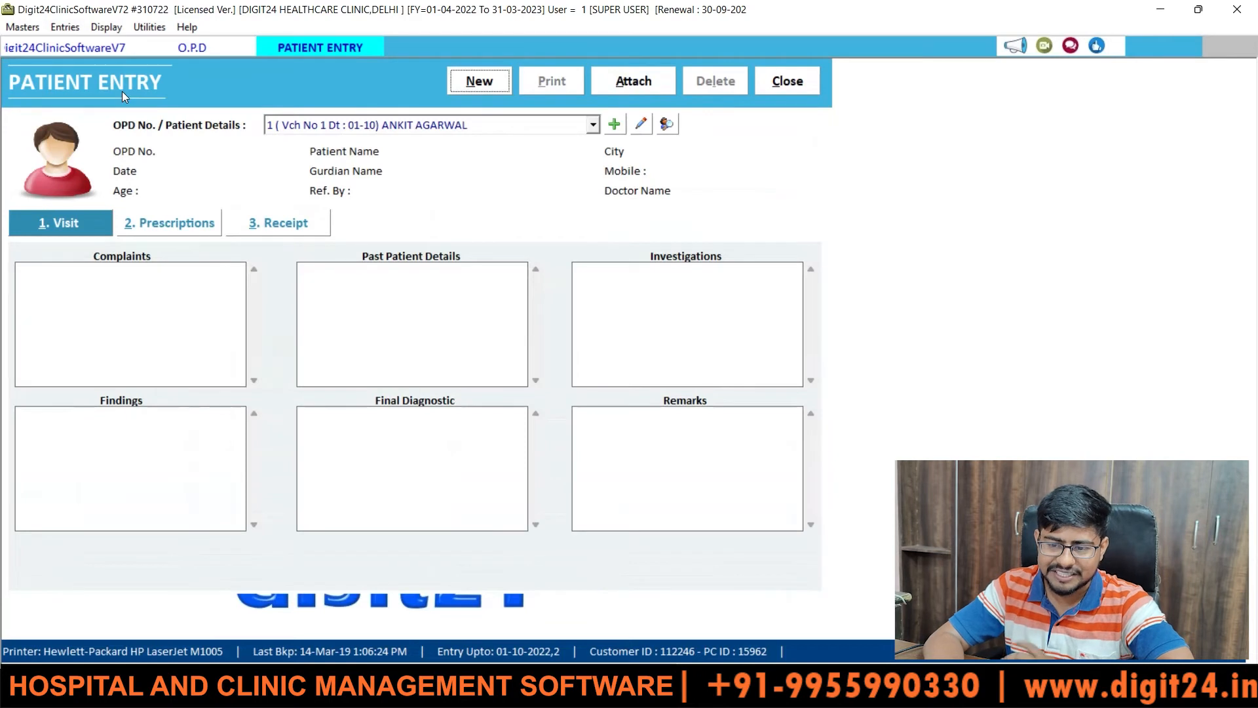
left_click(483, 81)
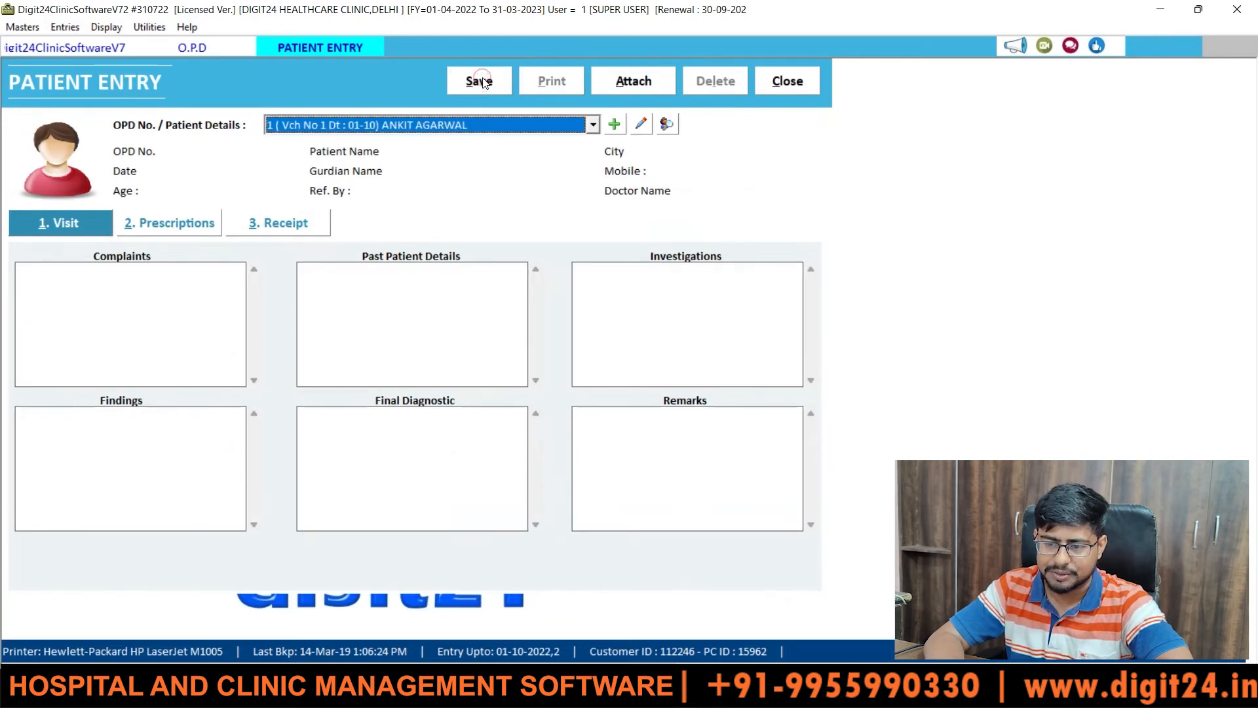
left_click(592, 124)
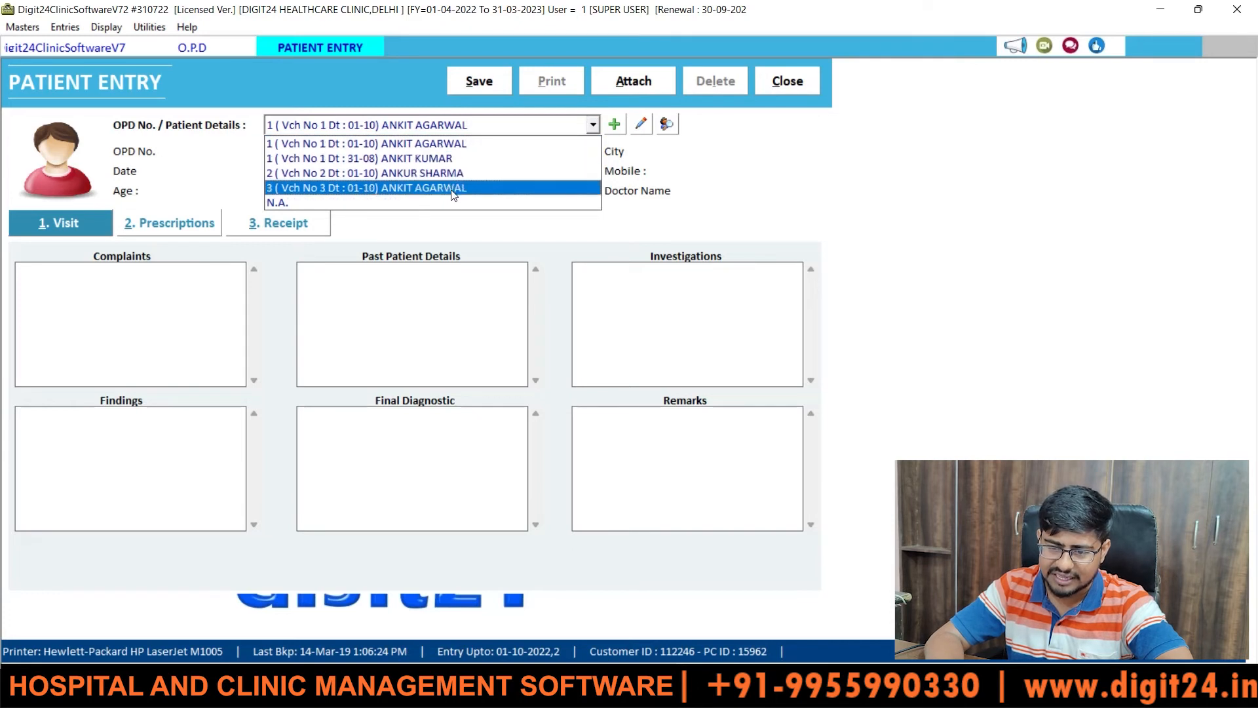
left_click(479, 144)
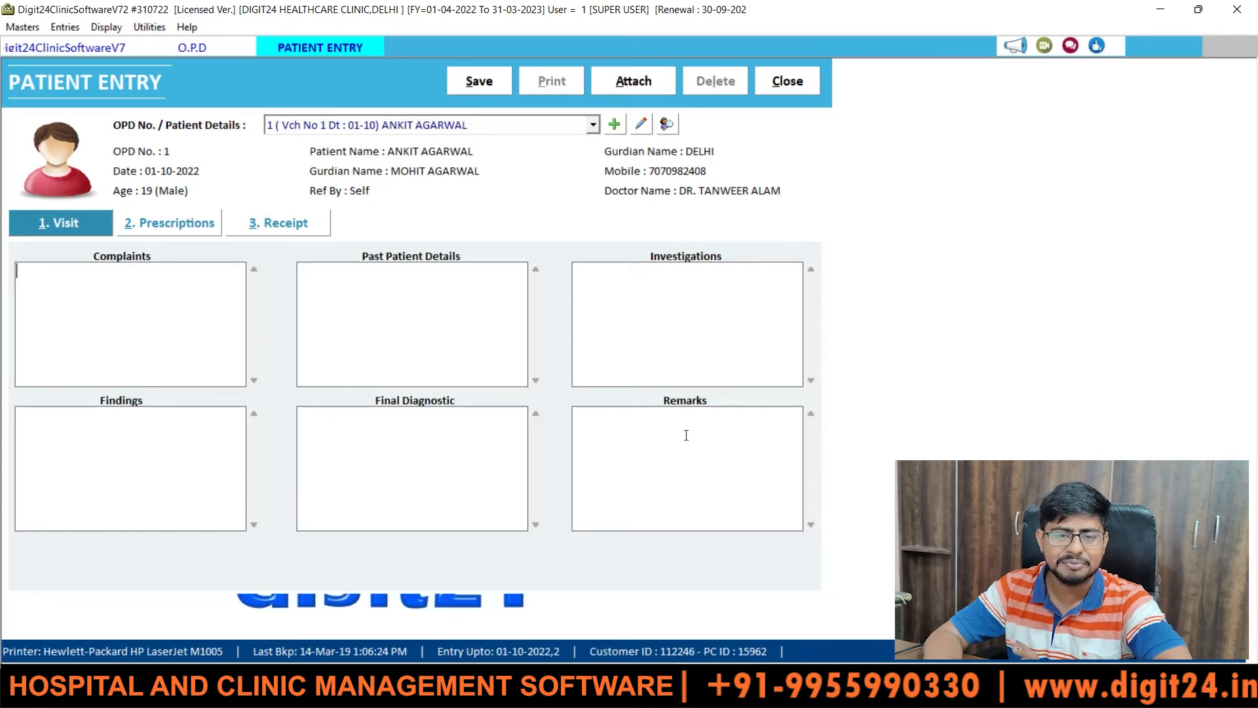
- Review the Prescriptions medicine list and the Receipt services, keeping CONSULTING FEES
left_click(175, 218)
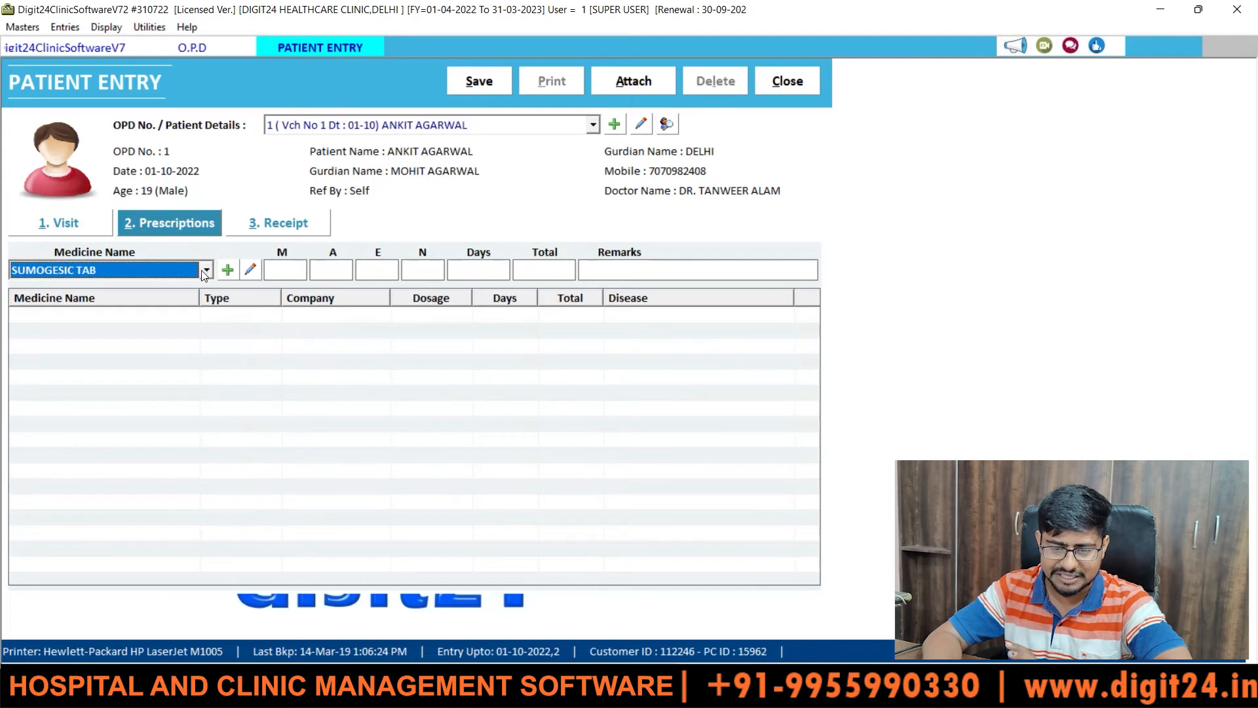
left_click(203, 270)
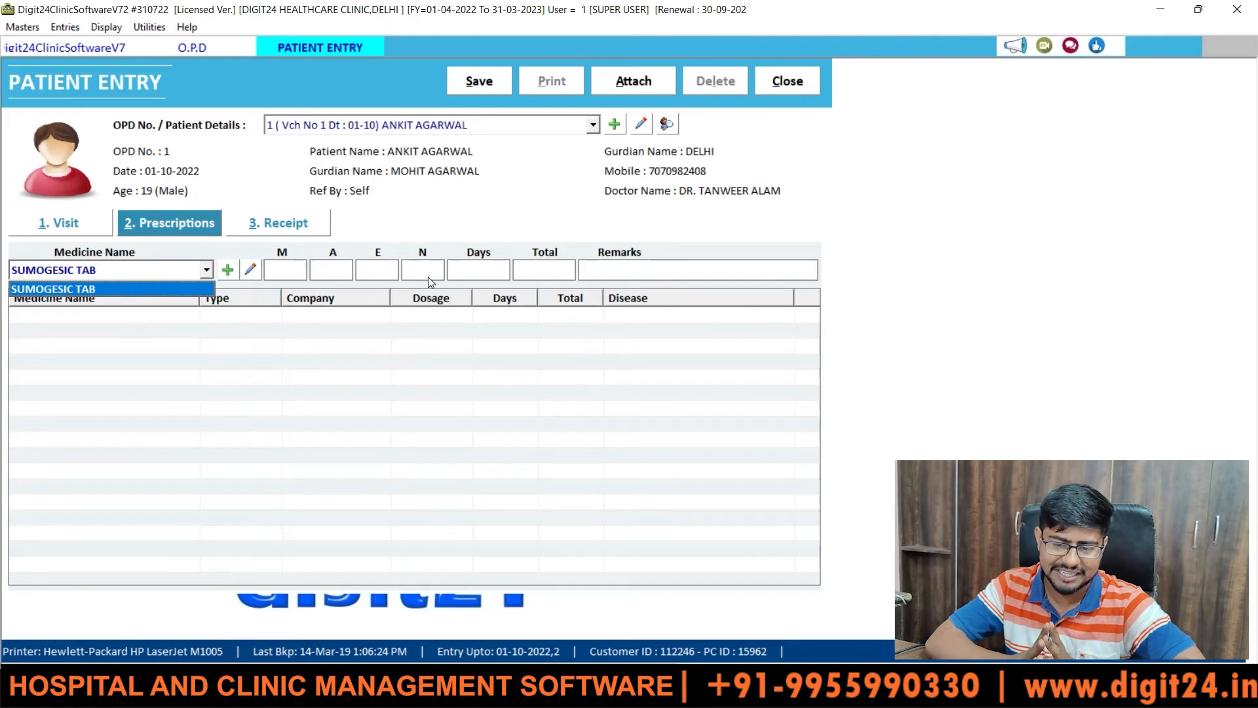
left_click(293, 234)
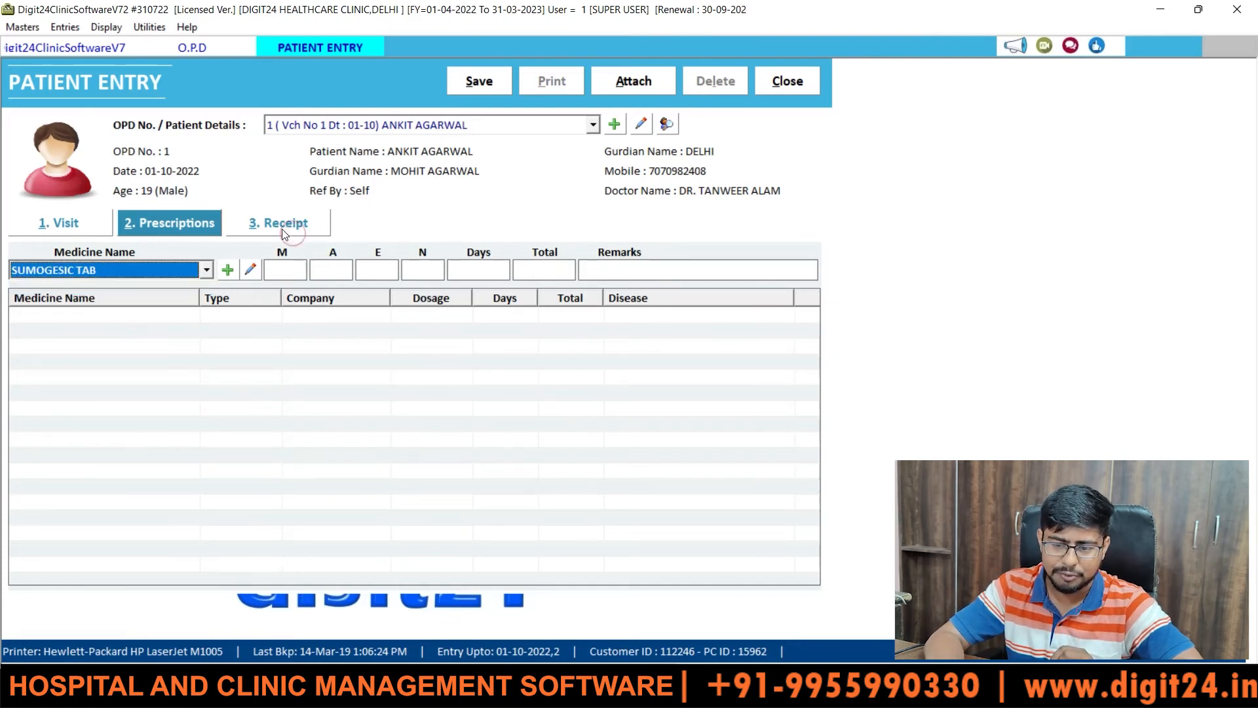
left_click(283, 230)
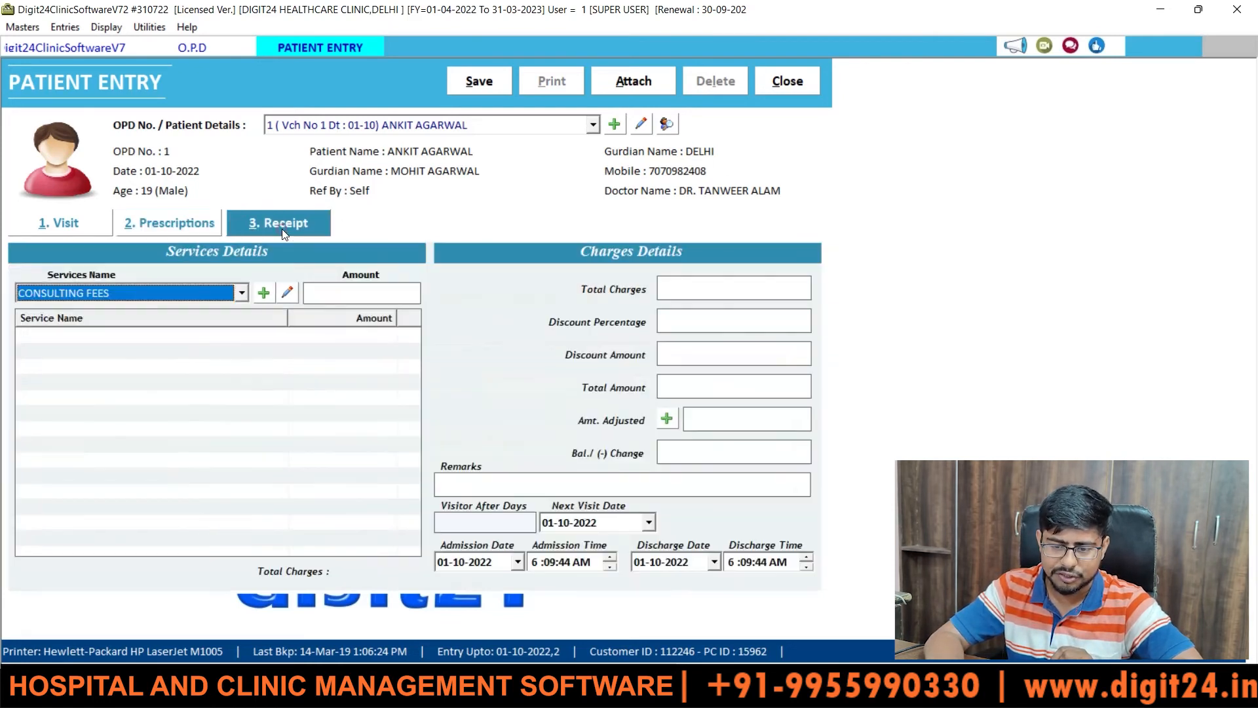
left_click(239, 294)
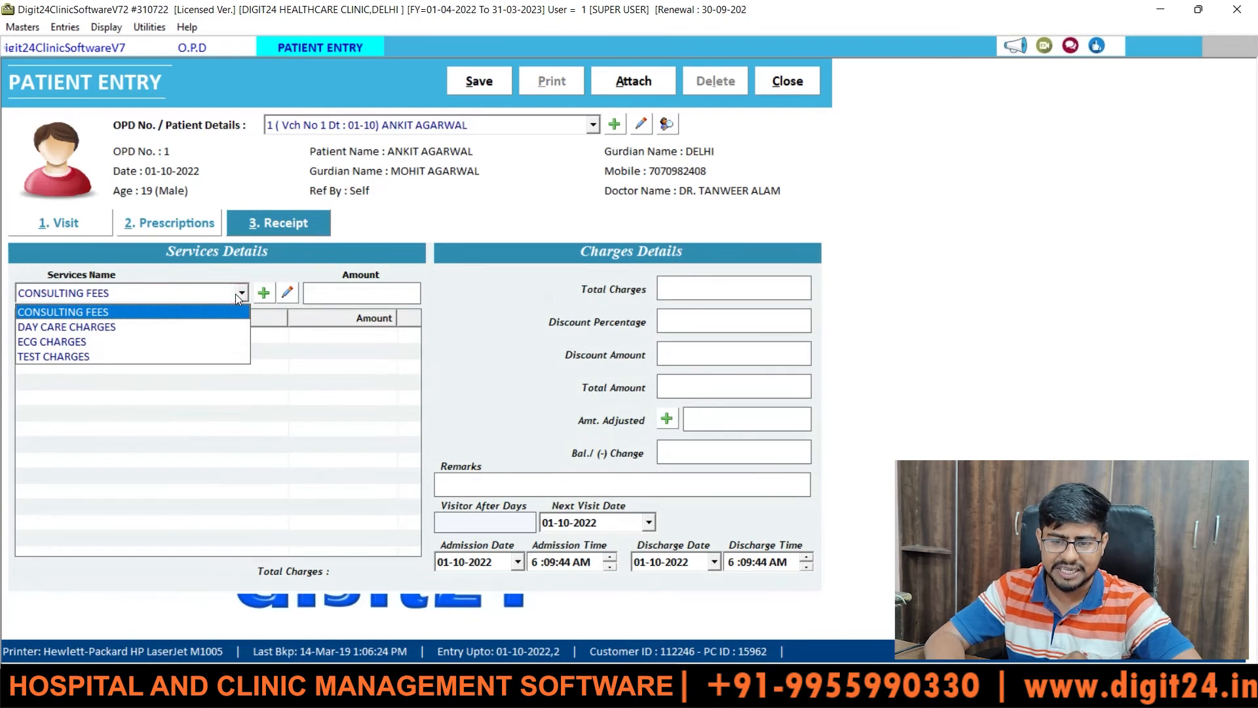
left_click(76, 25)
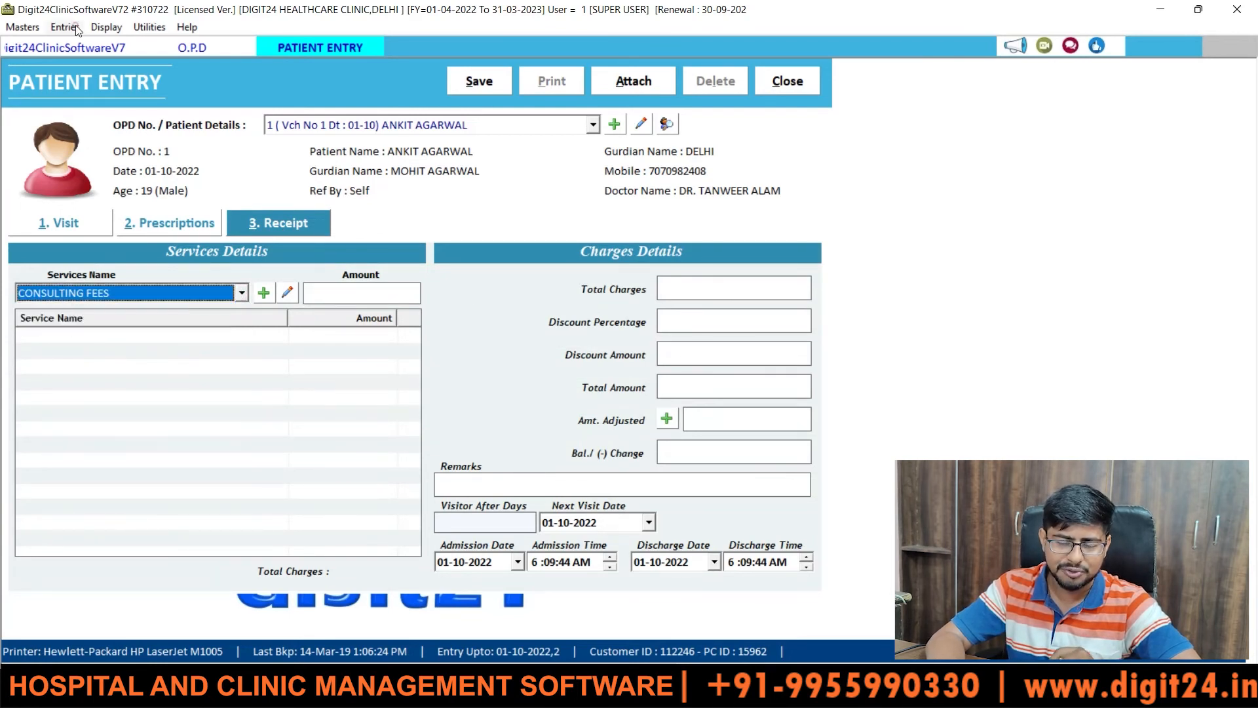
left_click(76, 25)
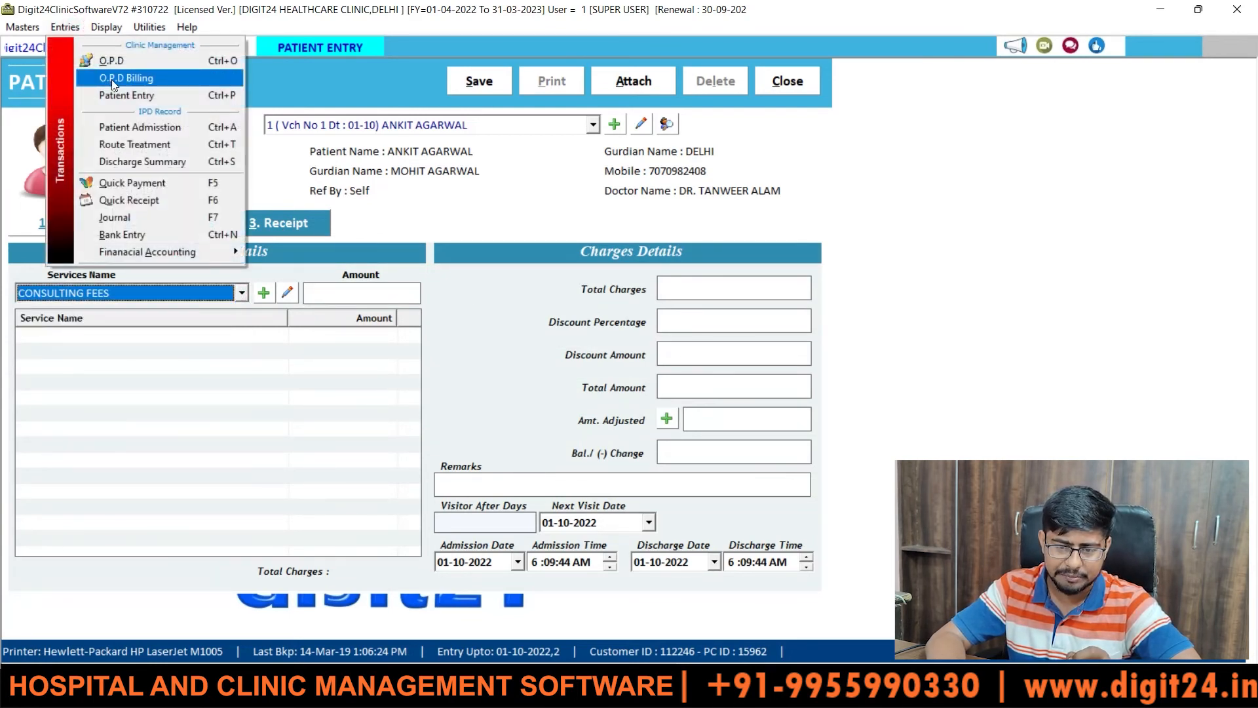
- Open O.P.D Billing, review the Treatment Name list, and cancel the billing entry
left_click(113, 80)
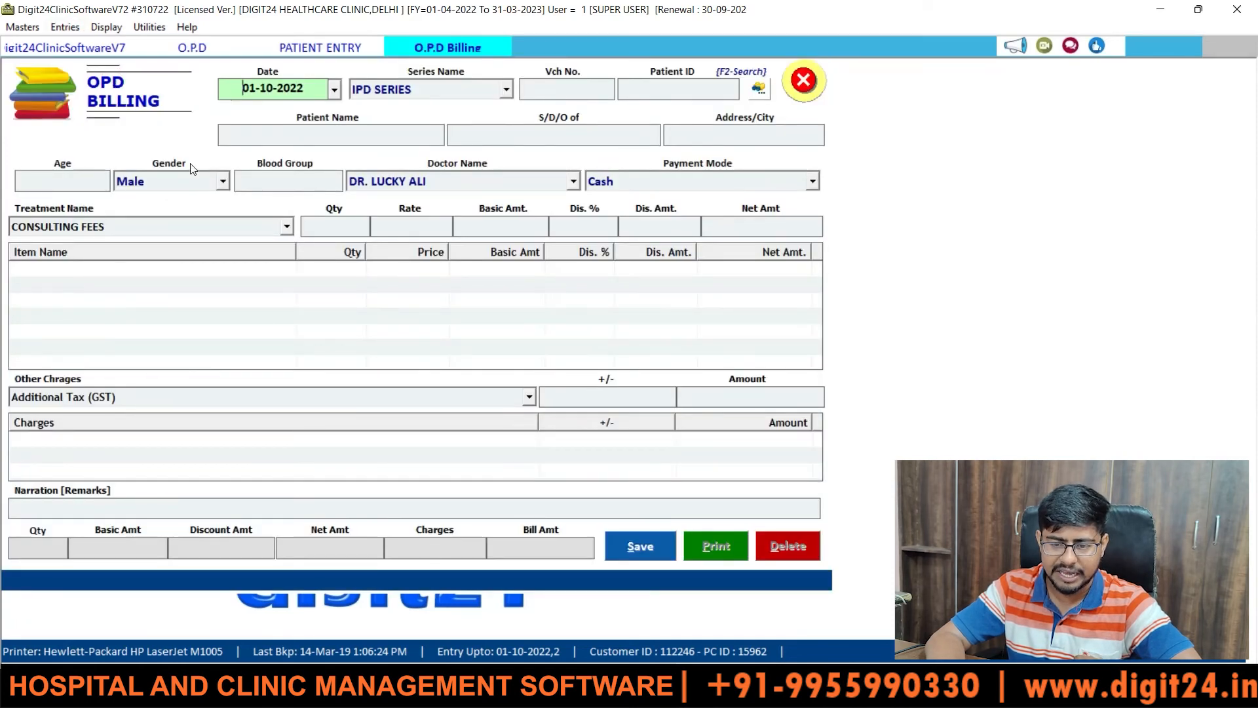
left_click(230, 229)
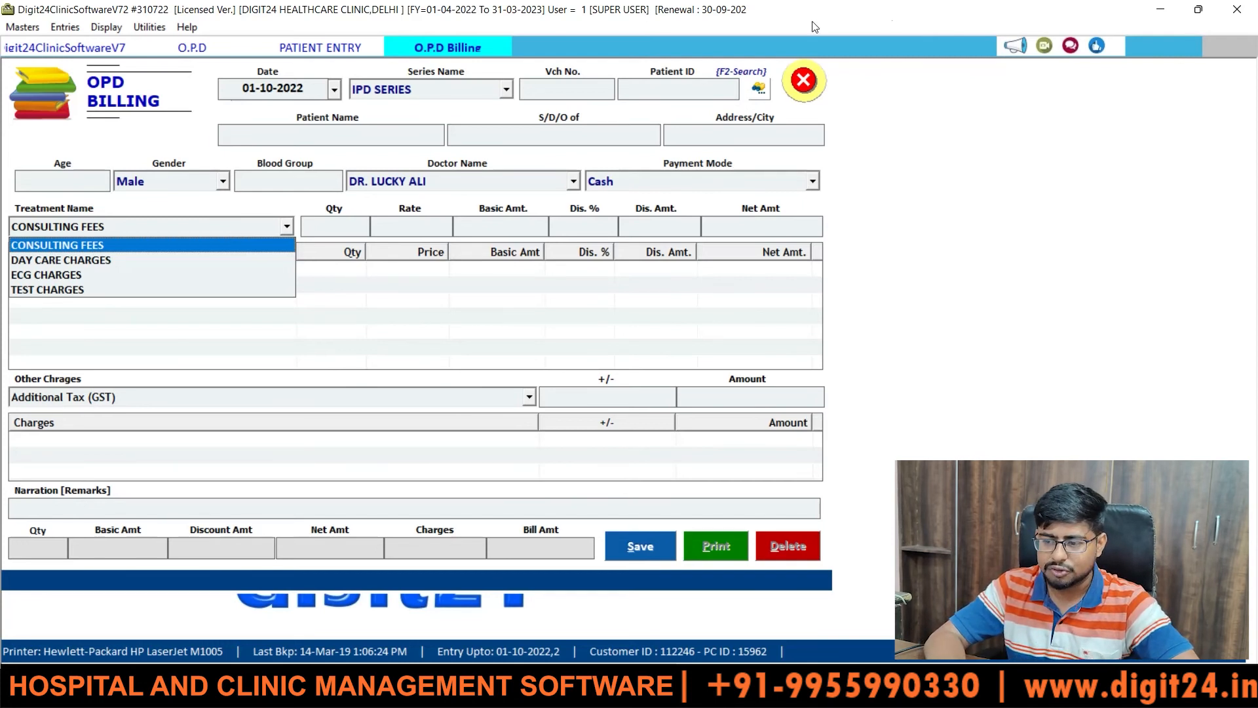
left_click(813, 75)
left_click(813, 79)
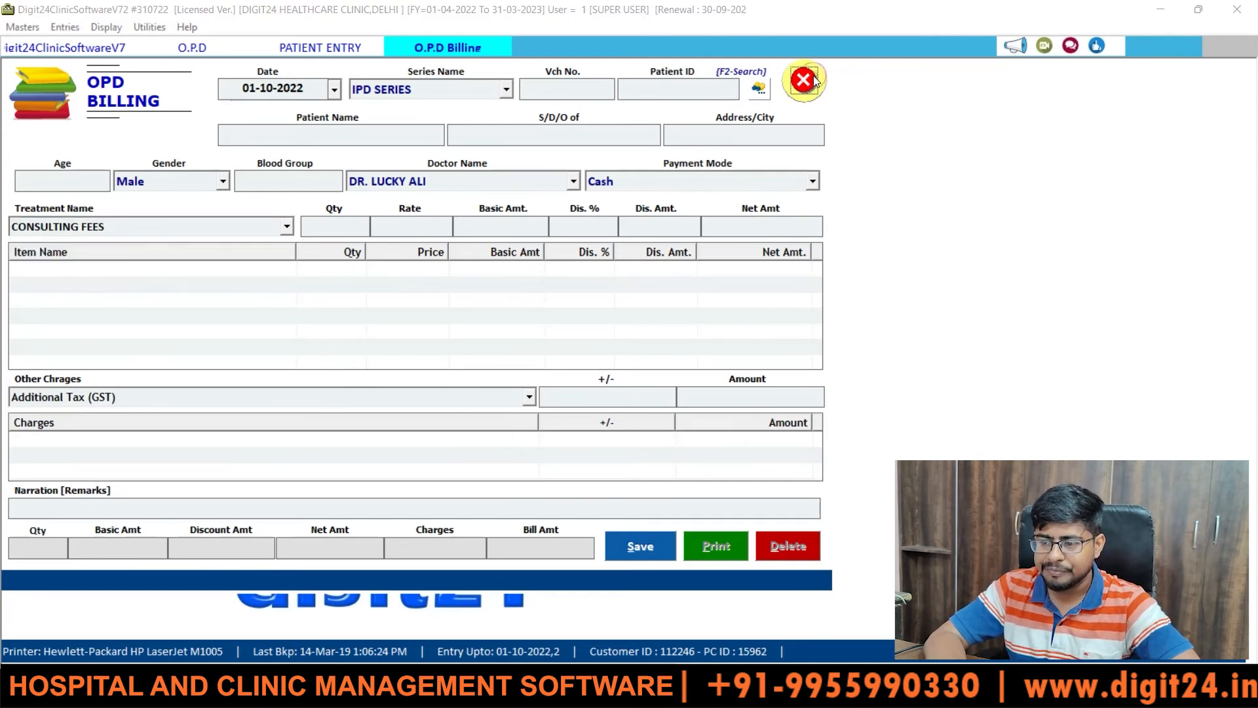
left_click(622, 397)
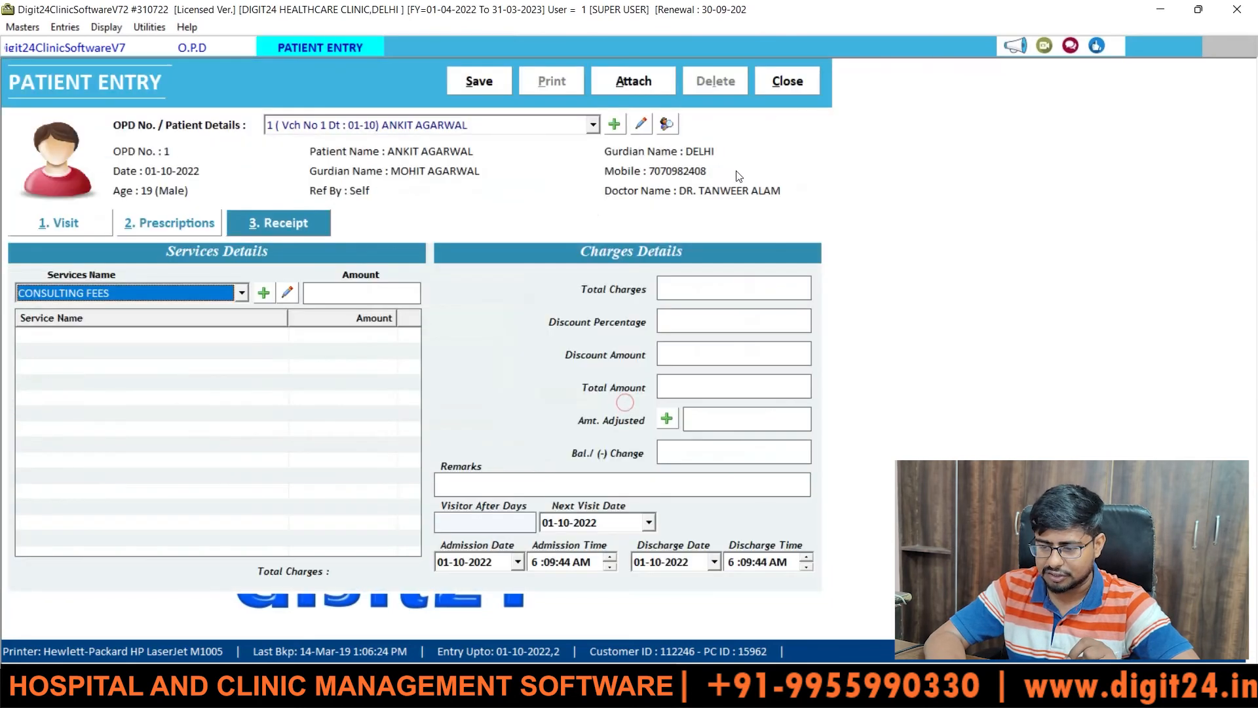
- Close Patient Entry, check the 1500.00 total collection, and close the O.P.D Entry form
left_click(786, 77)
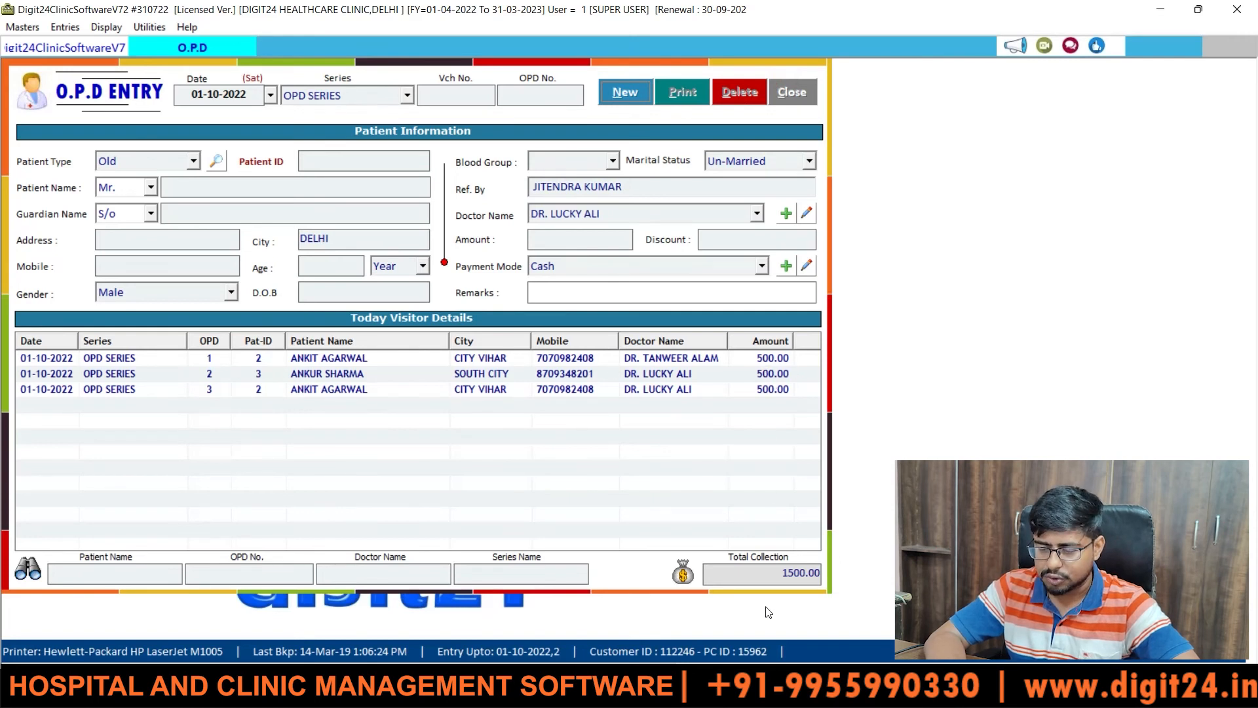
left_click_drag(766, 573, 850, 583)
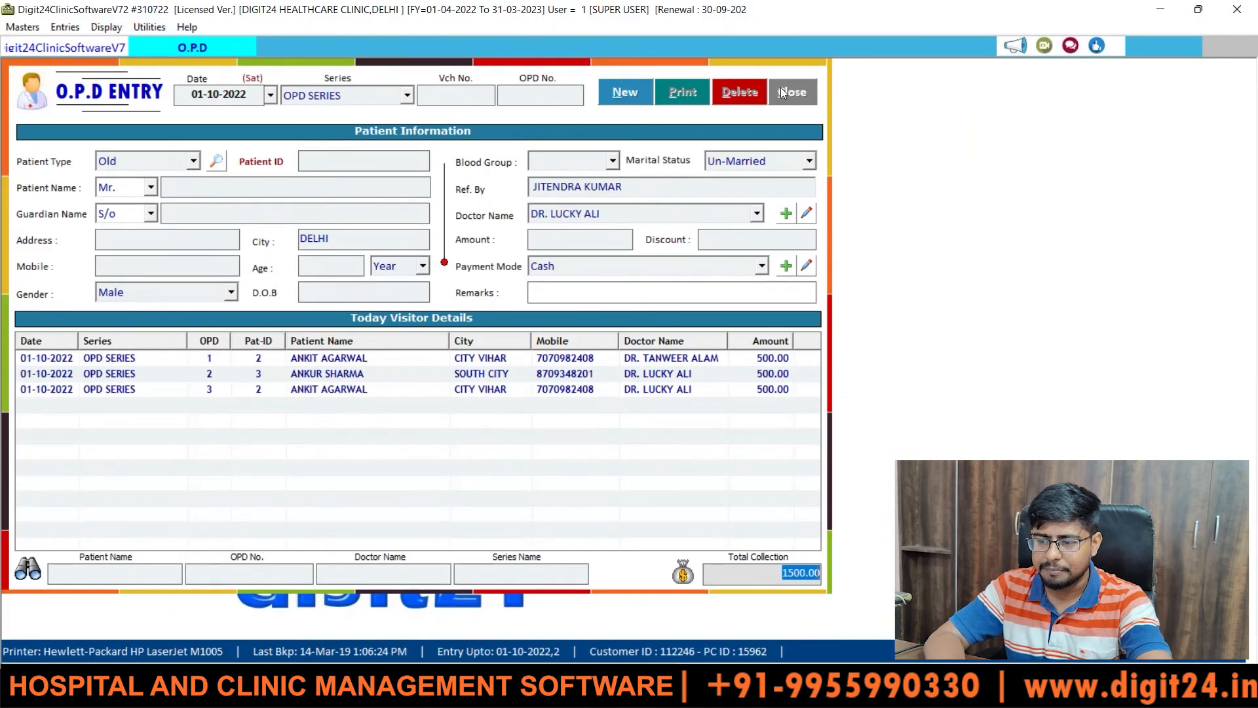
left_click(781, 89)
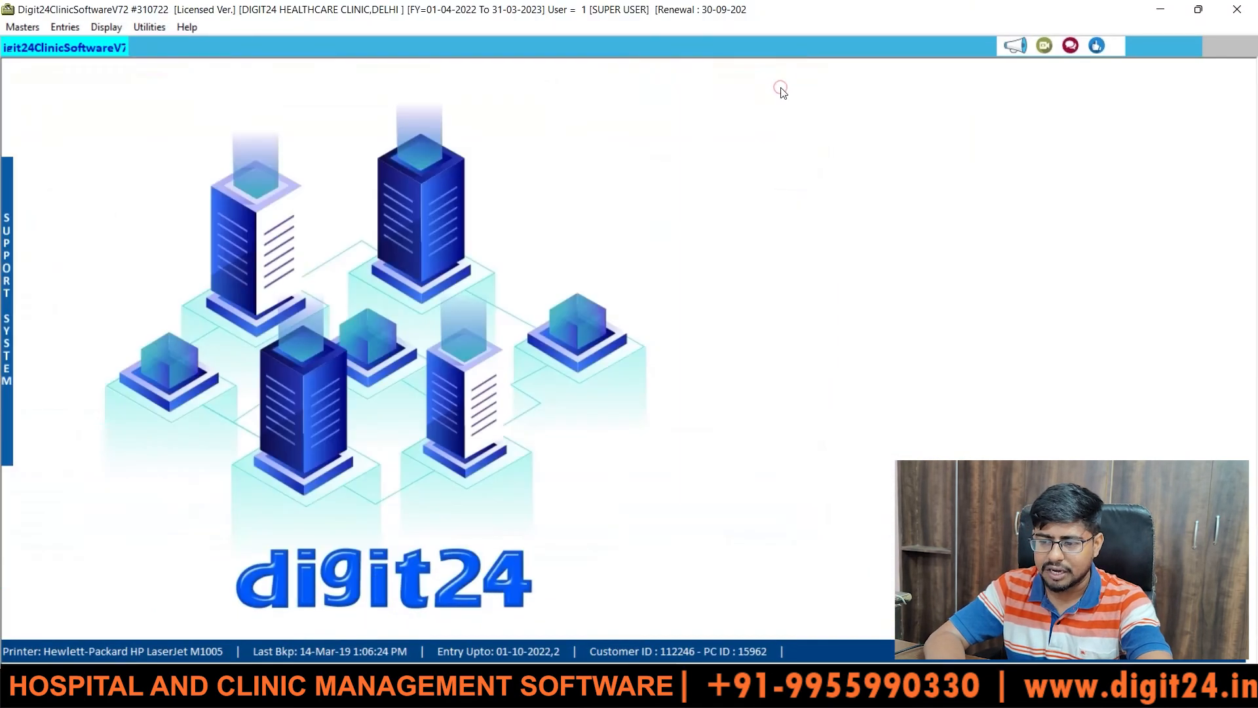
- List the O.P.D Register for 01-10-2022: vouchers 2, 3 and 4 at 500 each
left_click(106, 27)
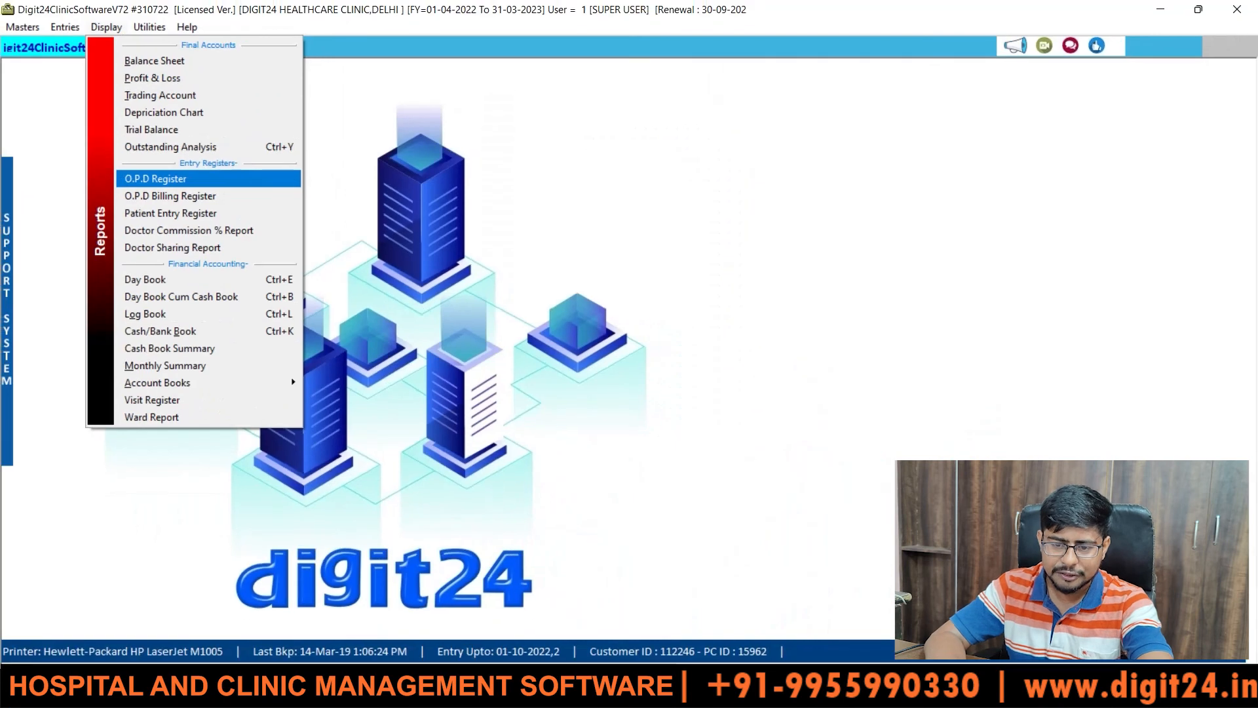
left_click(157, 178)
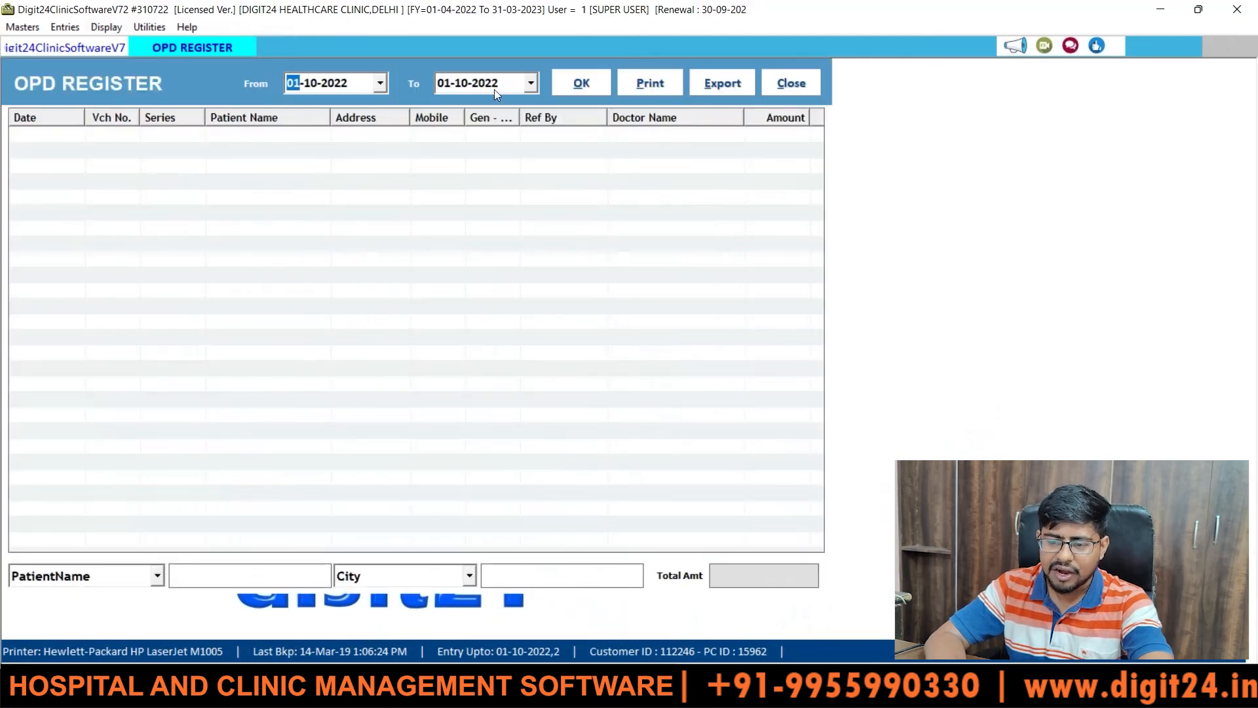
left_click(581, 83)
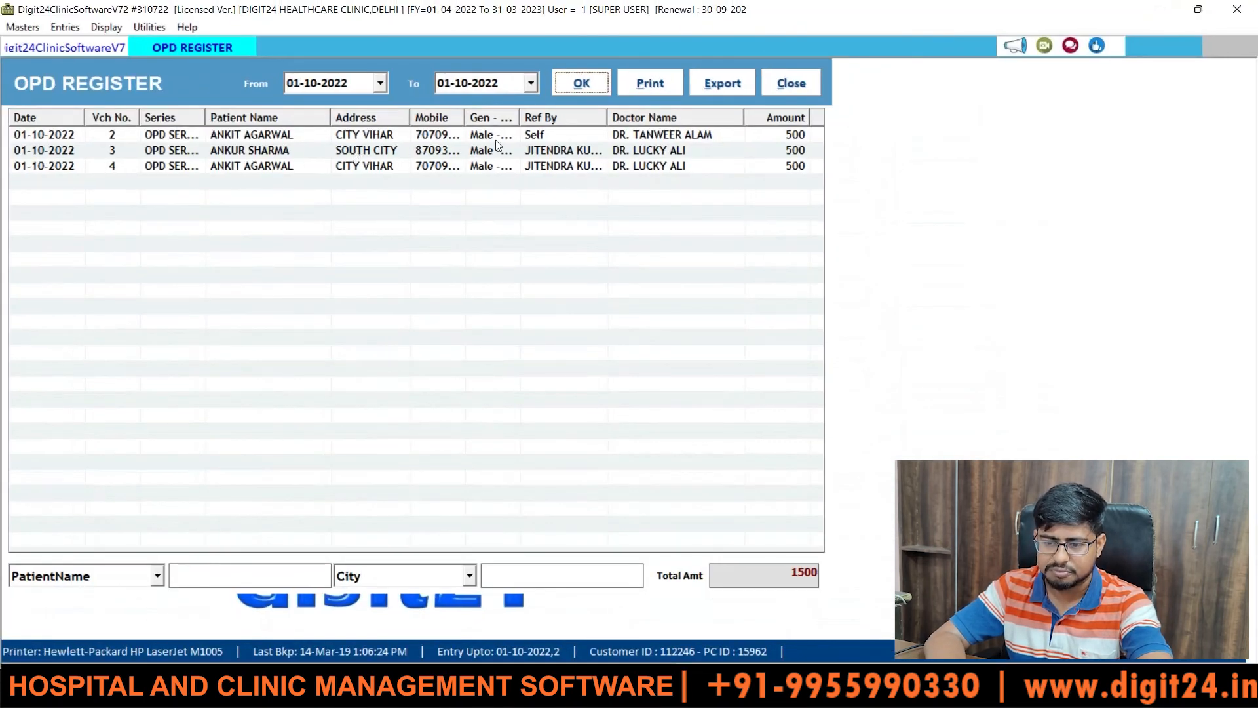
key("Tab")
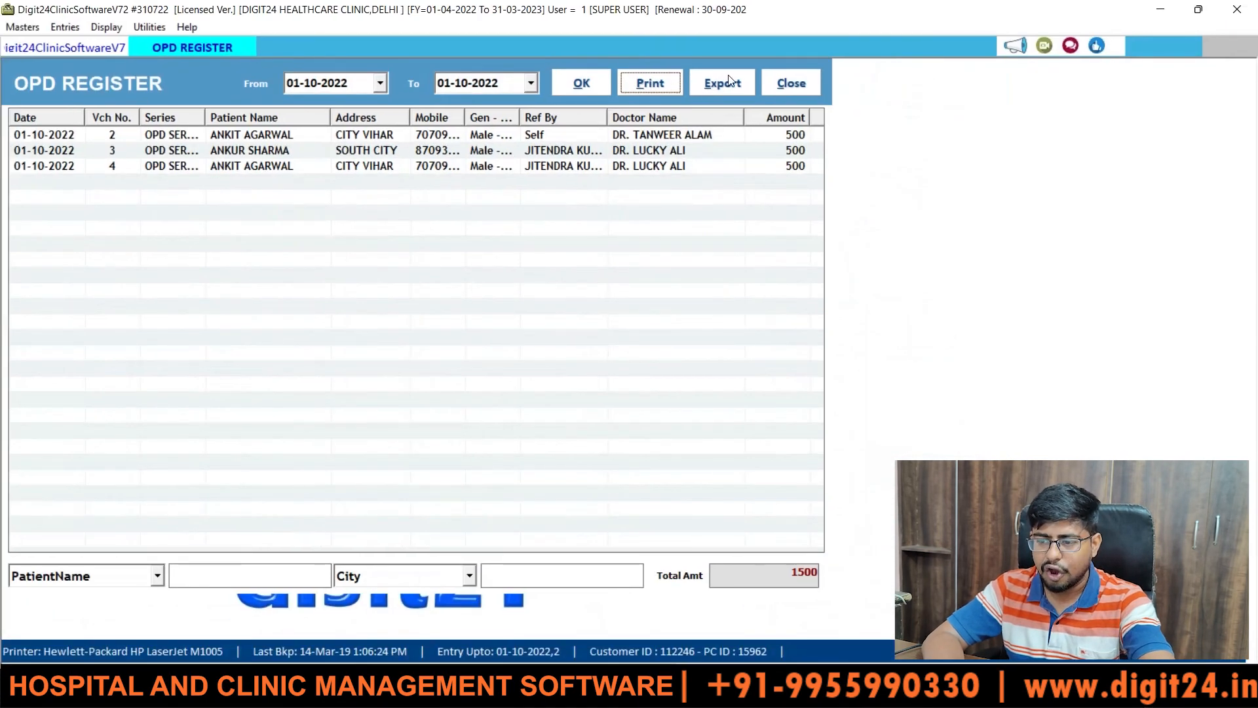
- Export the OPD register to a new Excel workbook, then minimise Excel
left_click(729, 80)
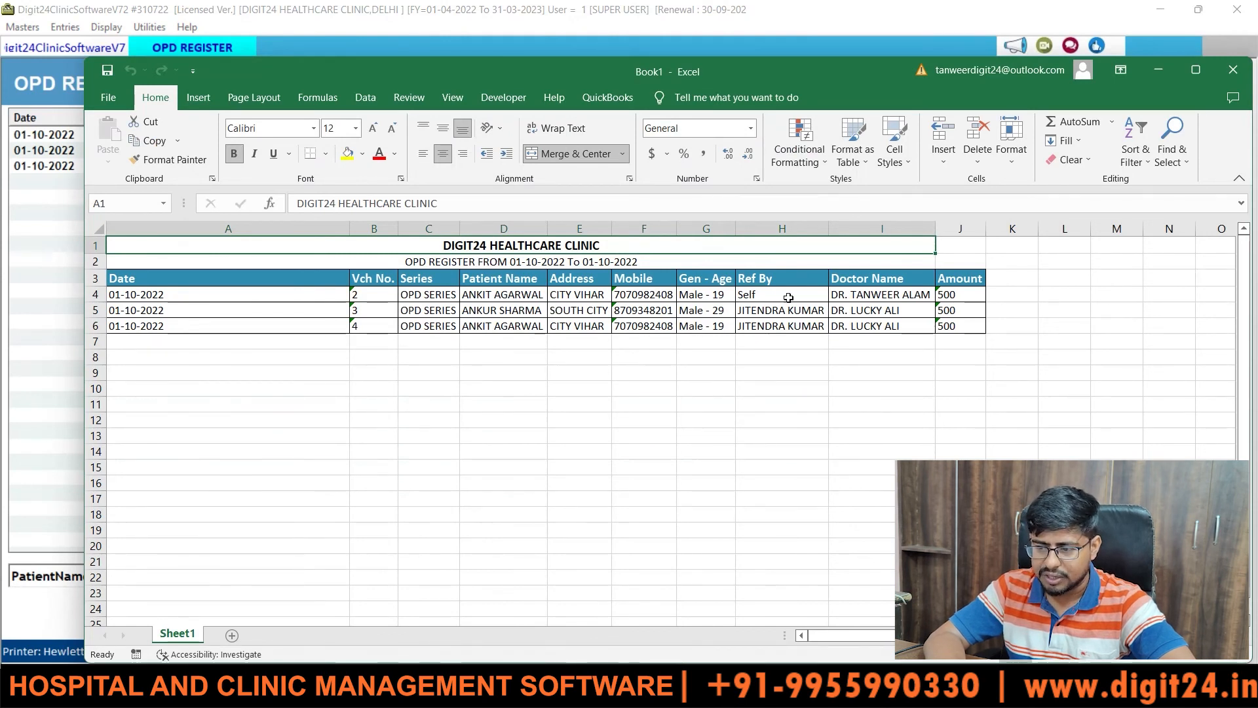
left_click(1155, 72)
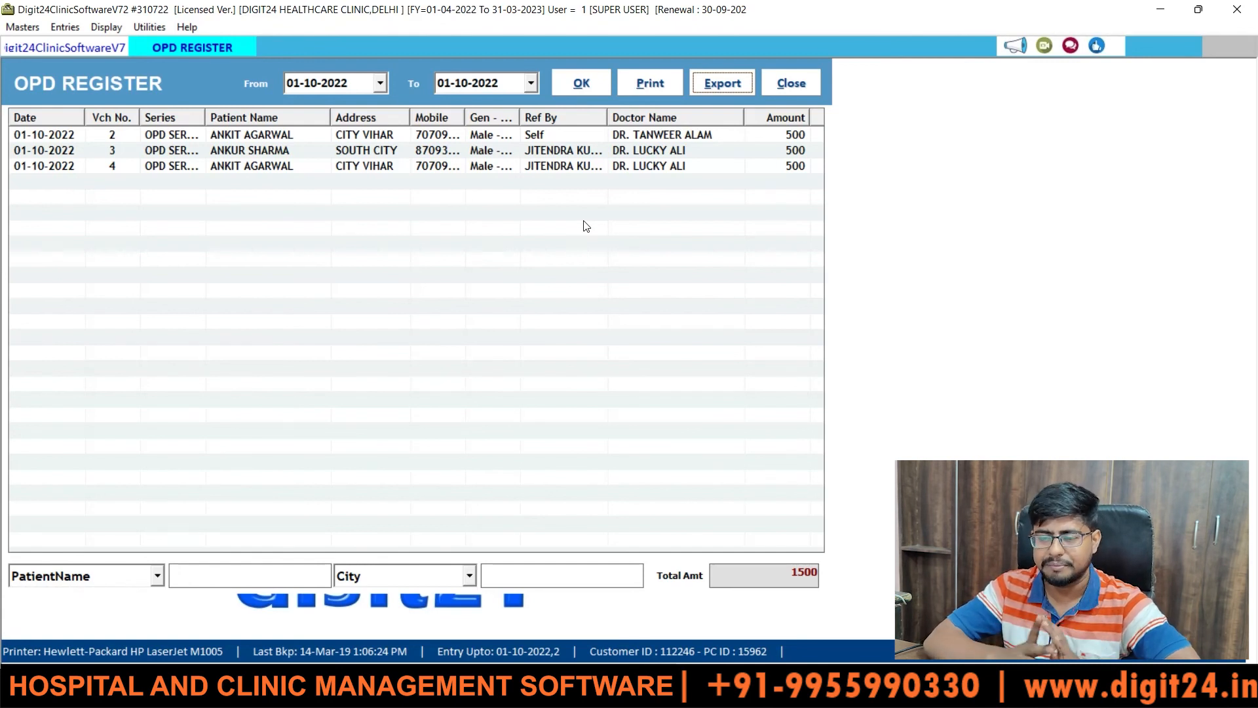
- Close the OPD Register window and bring up the Display reports menu
left_click(804, 80)
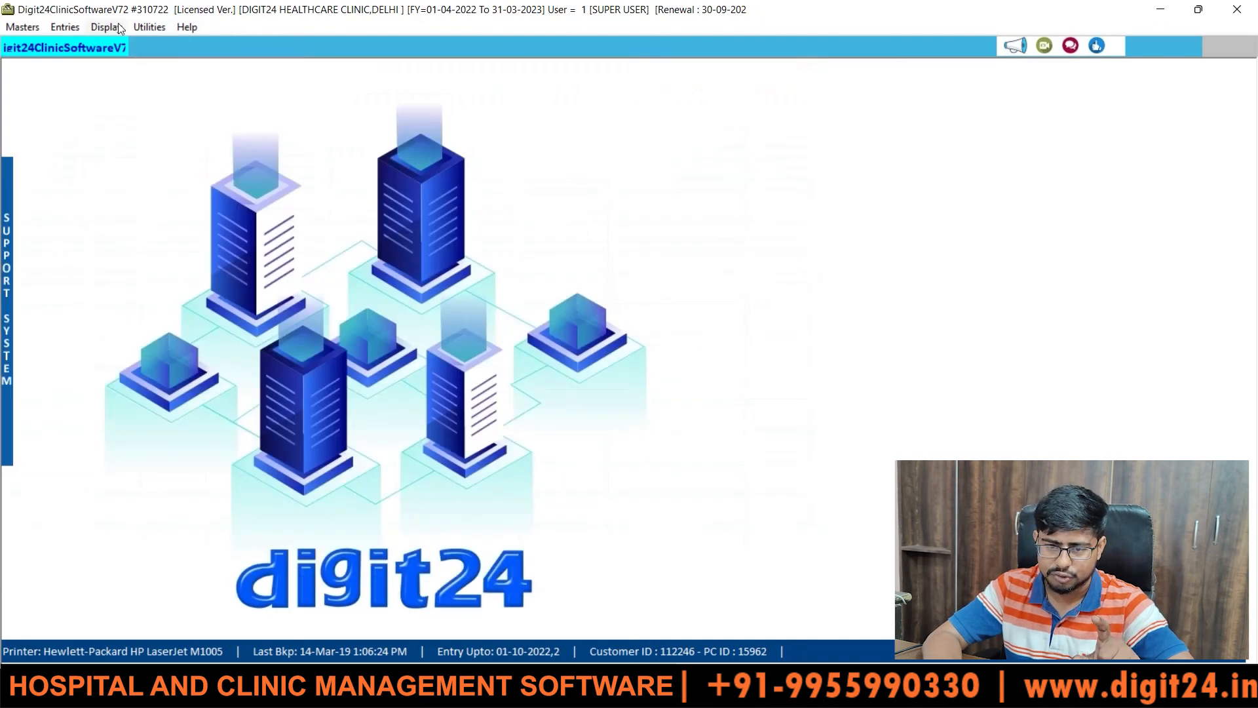
left_click(110, 27)
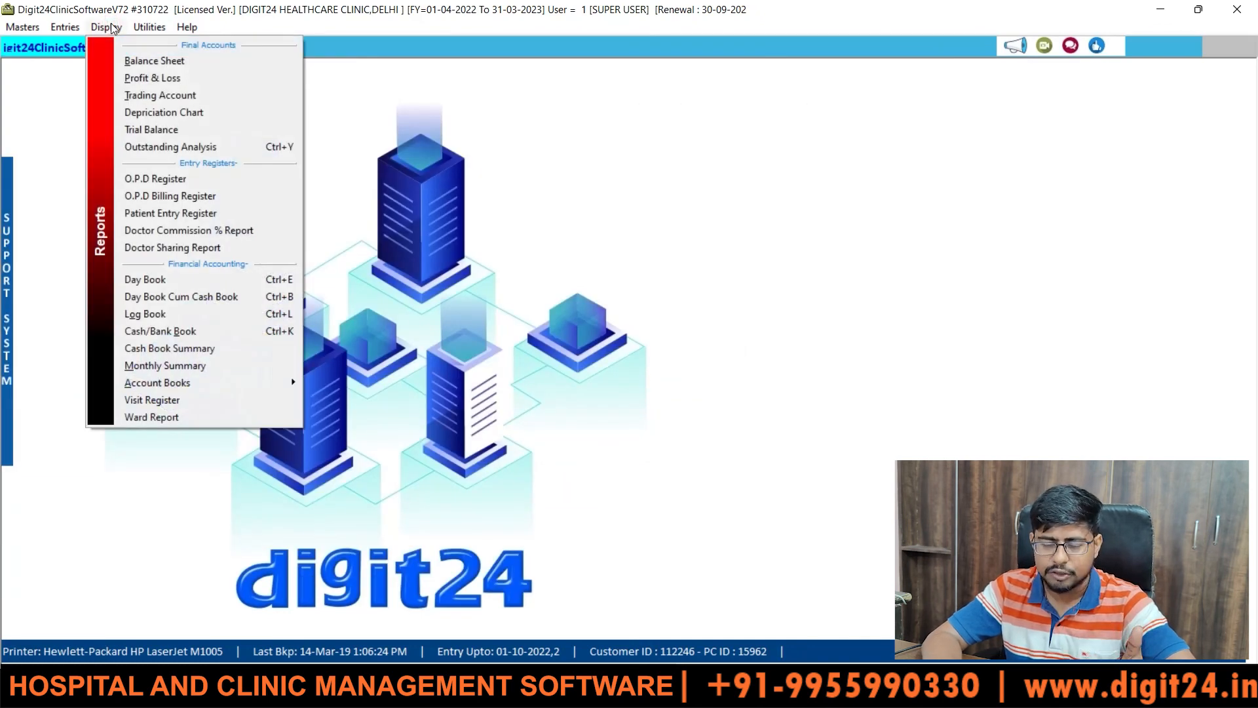